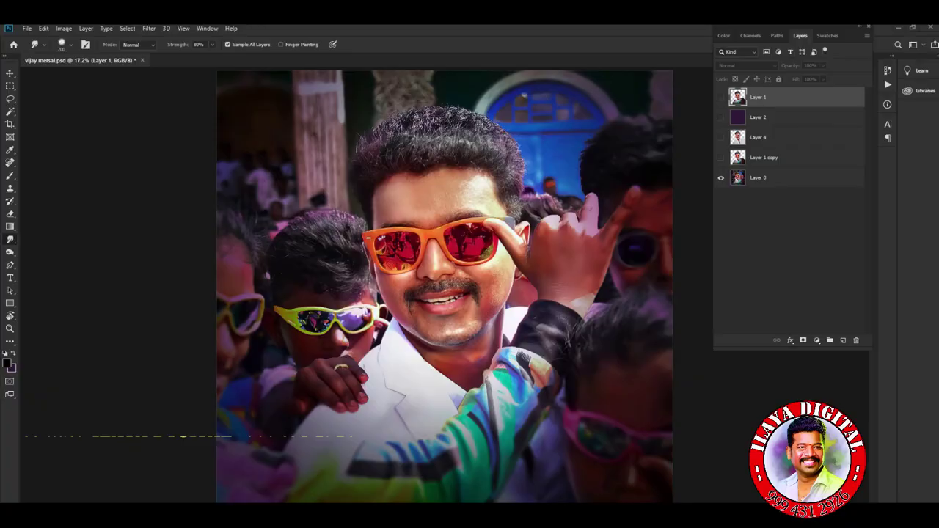
# Select the original photo Layer 0 and fit the whole image in view.
pyautogui.hotkey('alt', ',')
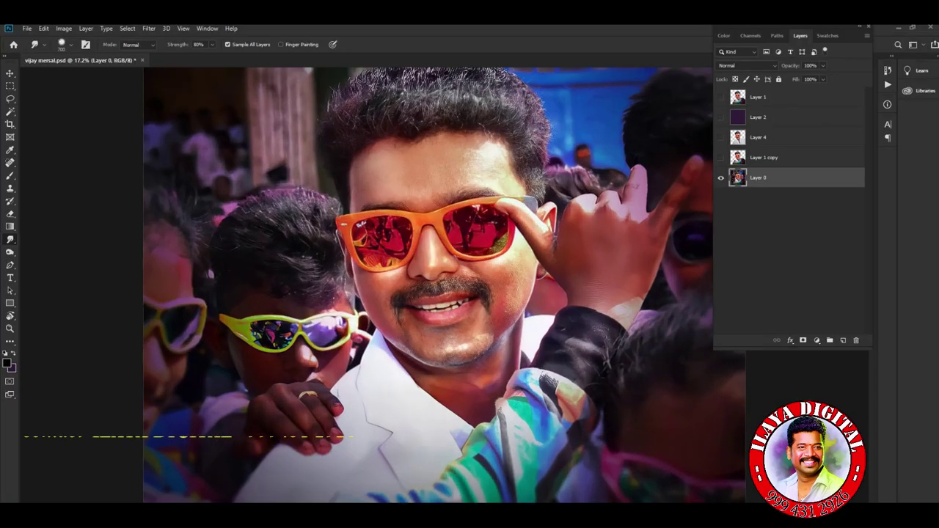
pyautogui.scroll(2, 495, 226)
pyautogui.scroll(2, 495, 226)
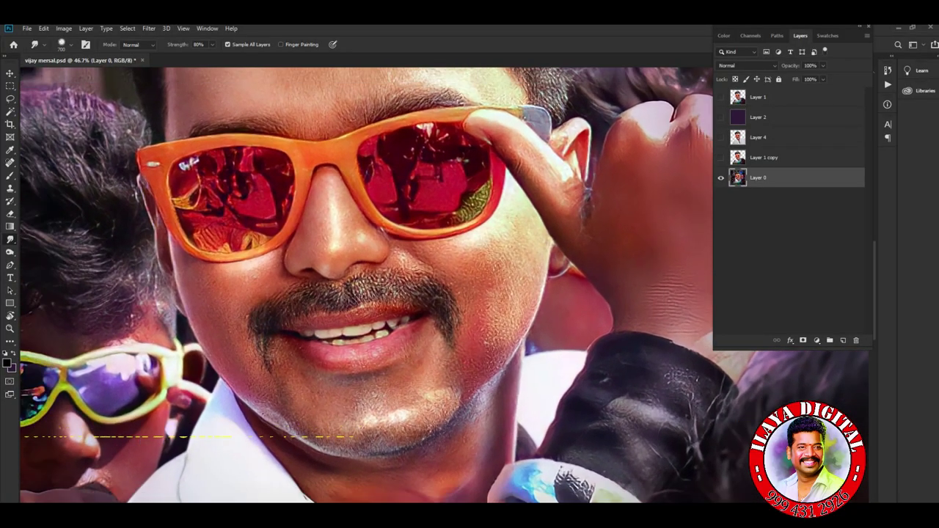
pyautogui.scroll(2, 495, 226)
pyautogui.scroll(2, 496, 226)
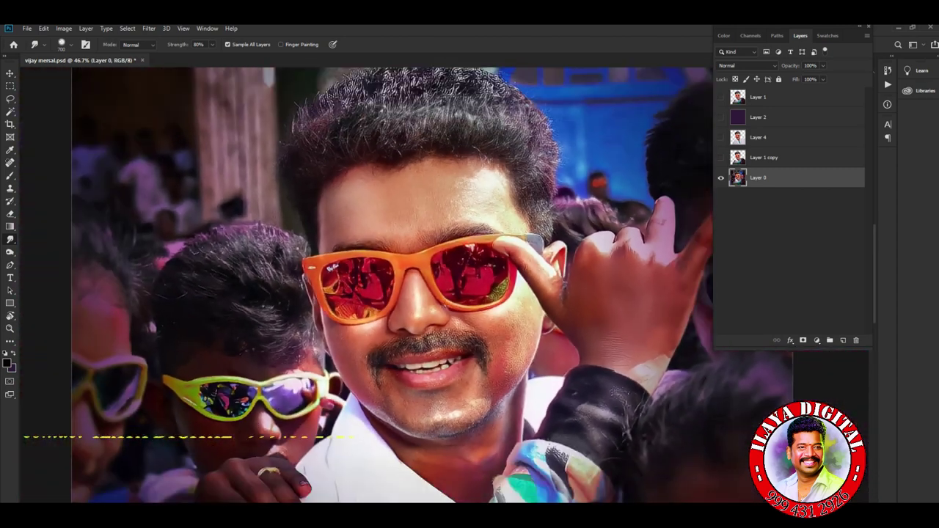
pyautogui.hotkey('ctrl', '0')
# Toggle Layer 1 copy, Layer 0 and Layer 4 visibility to compare the cutout and suit.
pyautogui.click(720, 157)
pyautogui.click(721, 177)
pyautogui.click(721, 177)
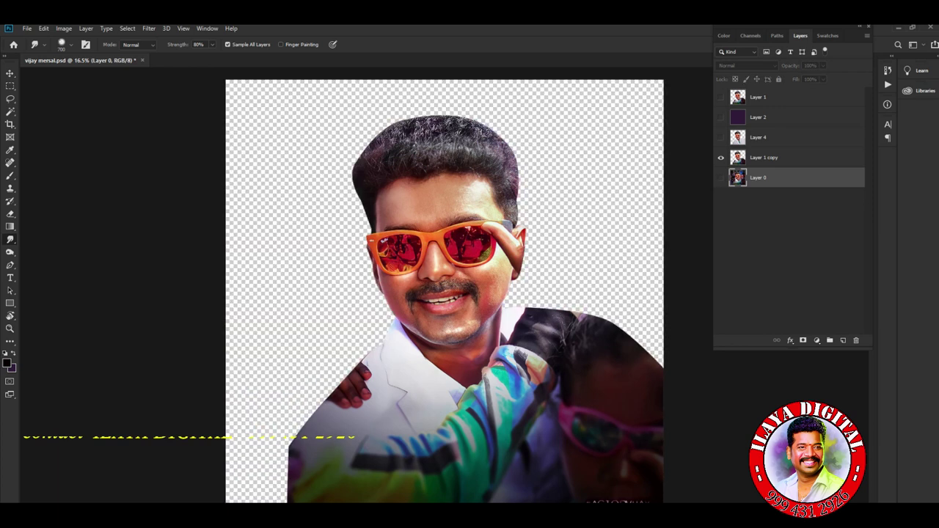
pyautogui.click(721, 137)
pyautogui.click(721, 157)
pyautogui.click(721, 138)
pyautogui.click(721, 137)
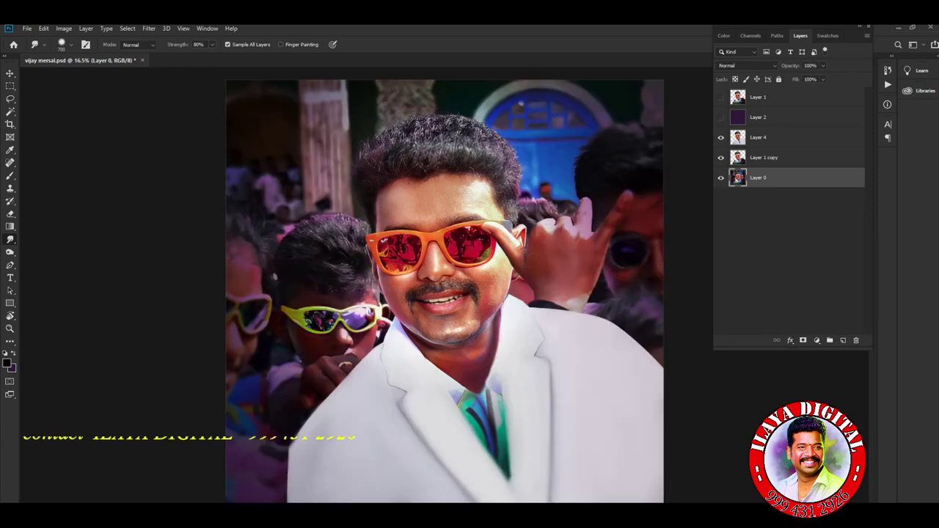
pyautogui.click(720, 157)
# Show the painted Layer 1 over the crowd with purple Layer 2 hidden, and select it.
pyautogui.click(721, 117)
pyautogui.click(721, 97)
pyautogui.click(764, 97)
pyautogui.click(720, 117)
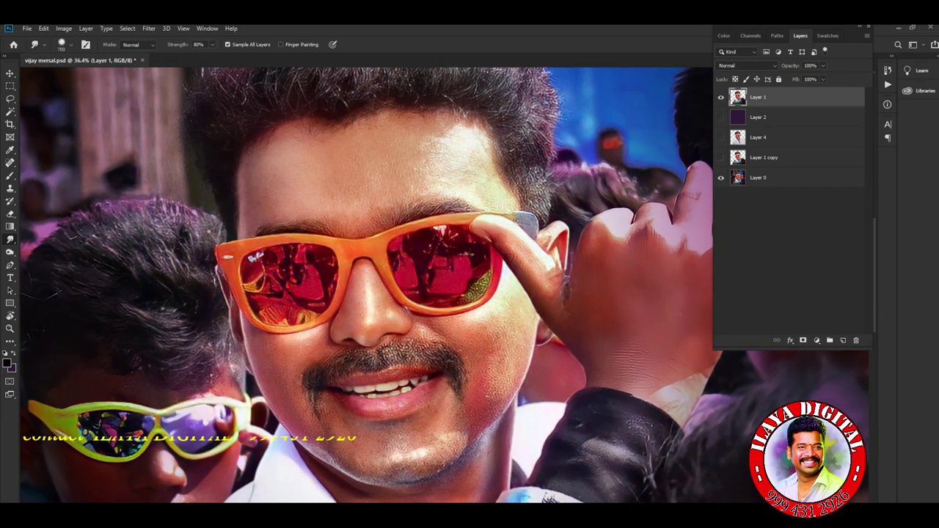
pyautogui.hotkey('ctrl', 'b')
# Raise the portrait's brightness to 12 with Brightness/Contrast.
pyautogui.press('Escape')
pyautogui.click(63, 28)
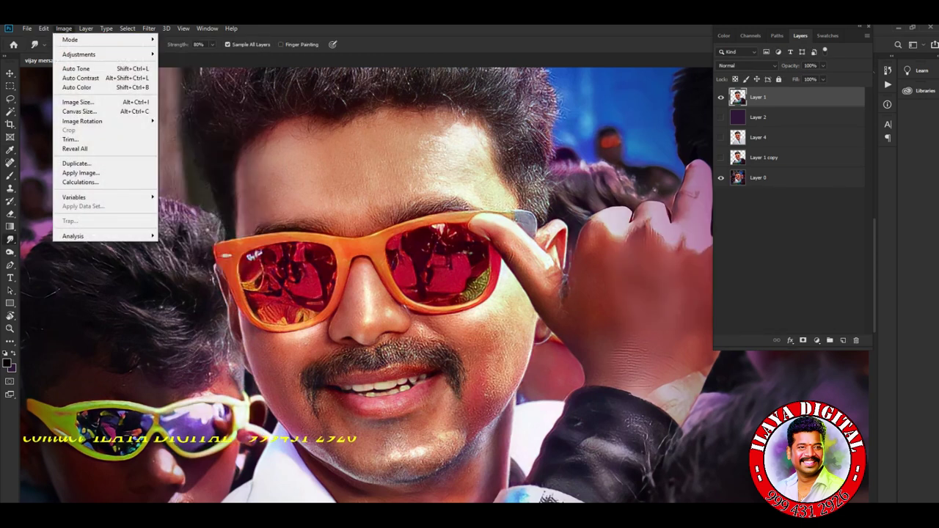
pyautogui.click(193, 54)
pyautogui.click(658, 175)
pyautogui.click(63, 27)
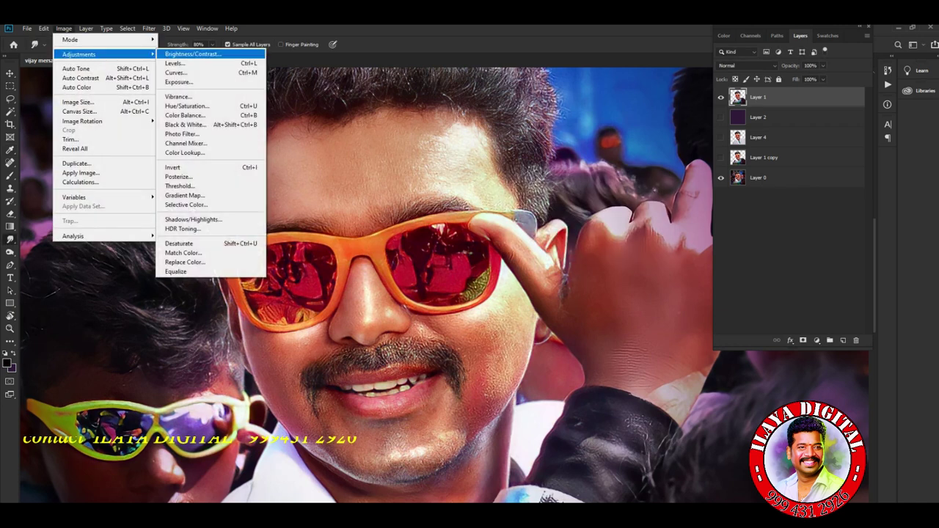
pyautogui.click(192, 53)
pyautogui.hotkey('shift', 'Up')
pyautogui.press('Up')
pyautogui.press('Up')
pyautogui.press('Tab')
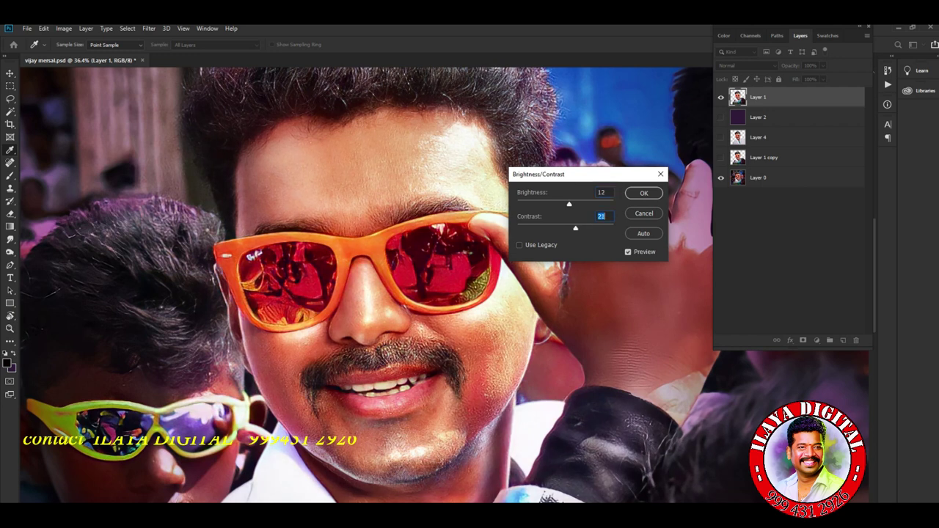
pyautogui.press('Return')
# Set Color Balance shadows to -15 cyan and +5 green, highlights +33 blue; start a darkening curve.
pyautogui.hotkey('ctrl', 'b')
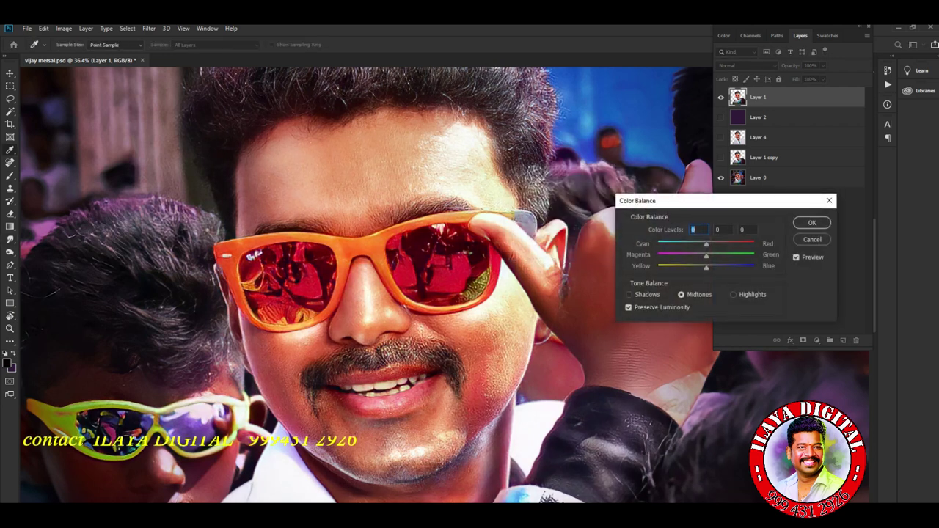
pyautogui.hotkey('alt', '1')
pyautogui.write('-15')
pyautogui.press('Tab')
pyautogui.write('5')
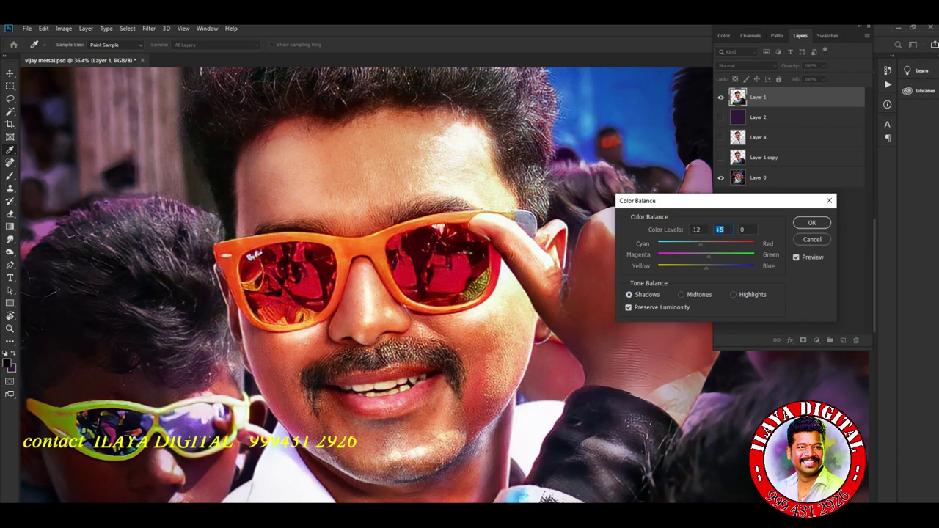
pyautogui.hotkey('alt', '3')
pyautogui.write('32')
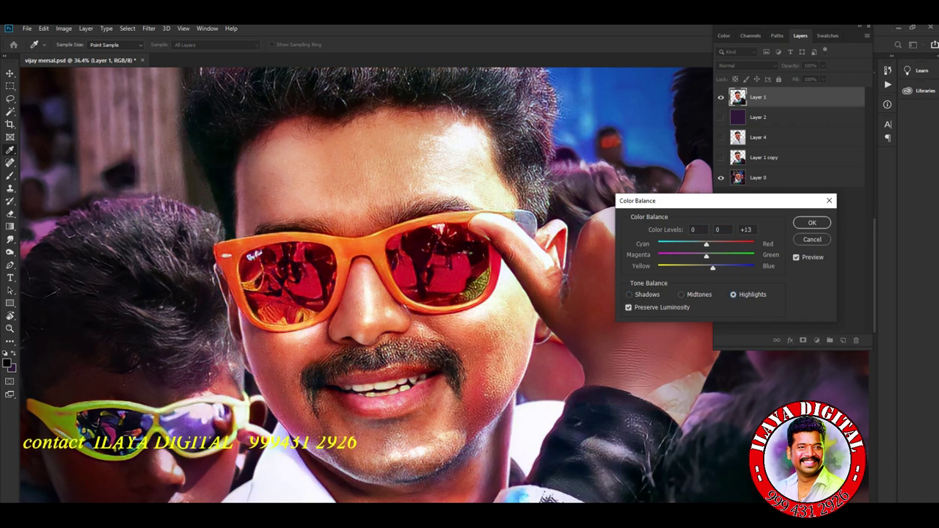
pyautogui.press('Down')
pyautogui.press('Down')
pyautogui.press('Down')
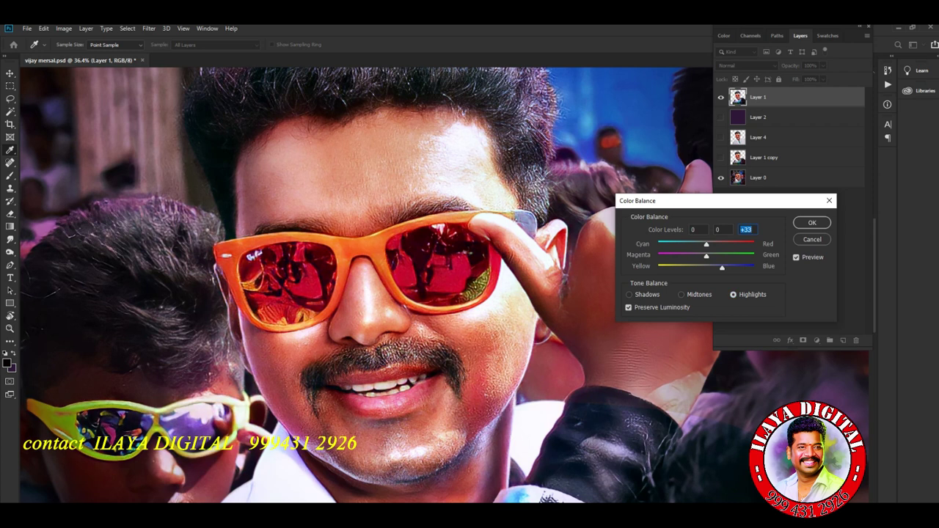
pyautogui.press('Return')
pyautogui.press('r')
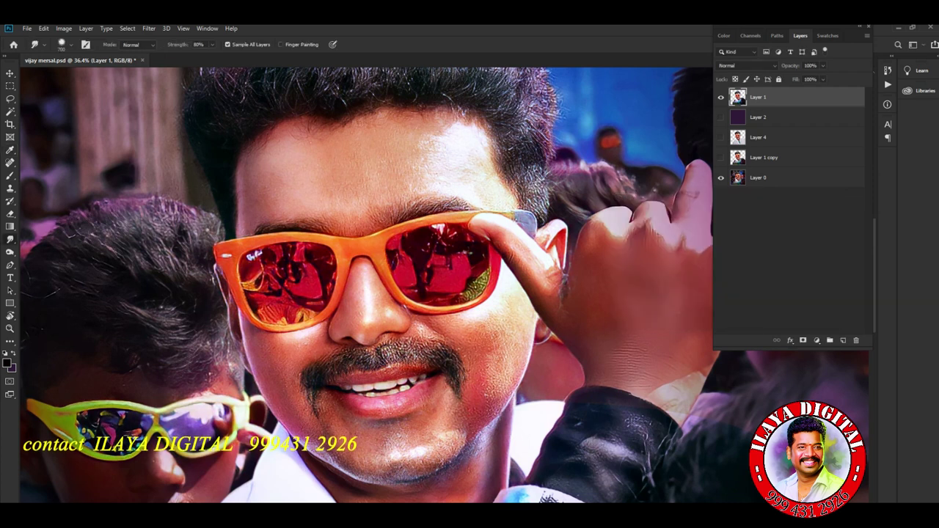
pyautogui.hotkey('ctrl', 'm')
pyautogui.moveTo(631, 211); pyautogui.dragTo(631, 215)
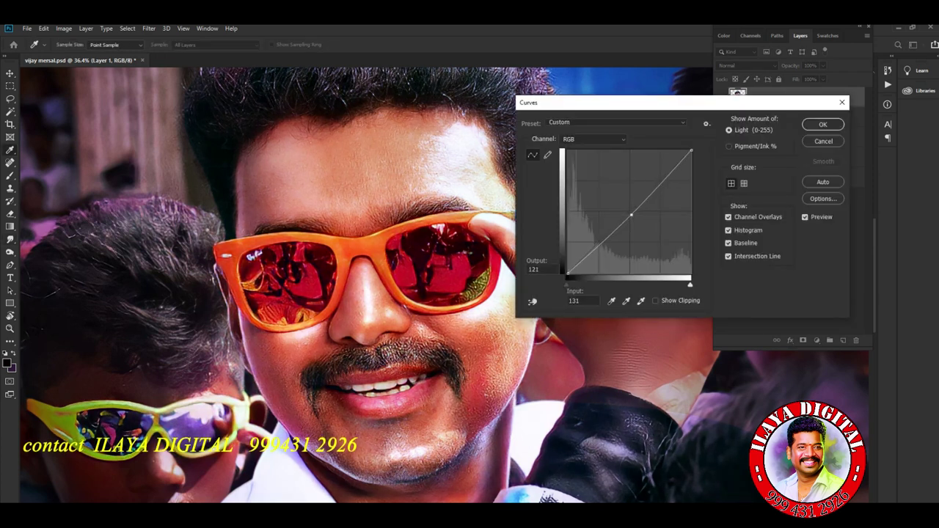
# Apply the darkened Curves and set Levels input black to 10 and white to 248.
pyautogui.press('Return')
pyautogui.hotkey('ctrl', 'l')
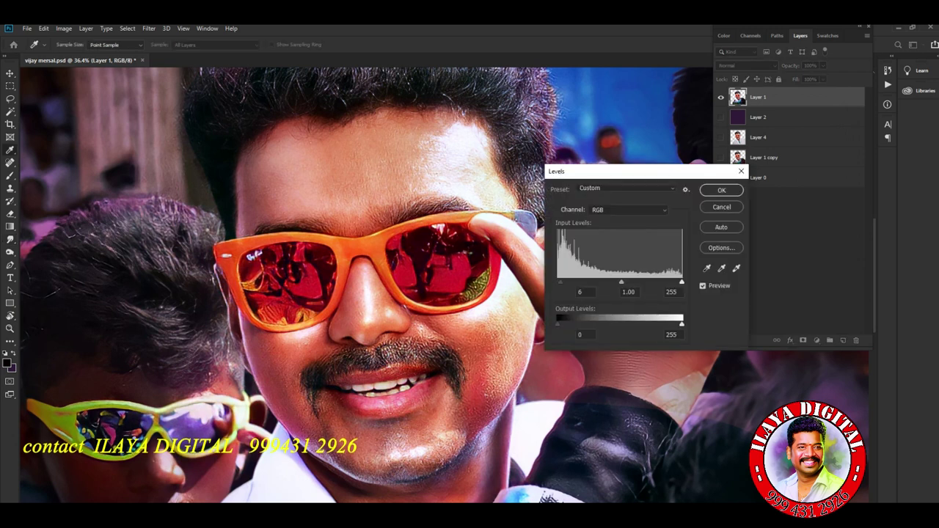
pyautogui.write('0')
pyautogui.hotkey('shift', 'Up')
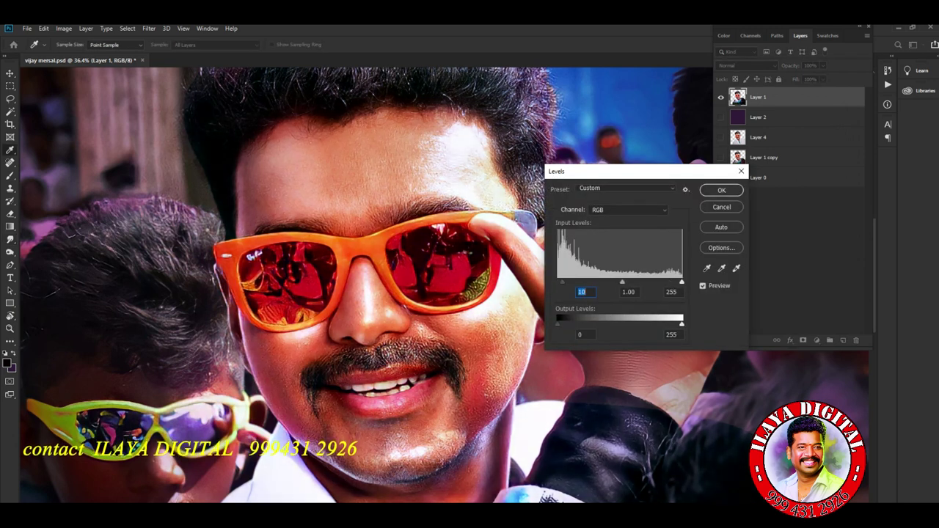
pyautogui.press('Tab')
pyautogui.press('Tab')
pyautogui.write('248')
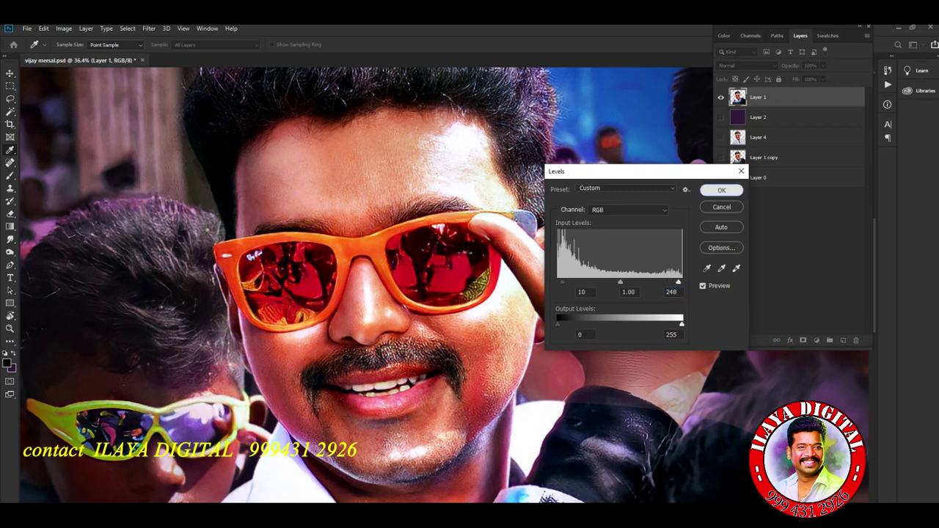
pyautogui.press('Return')
# Select Skin Tones via Color Range, set Blue channel Levels white to 228, show Layer 0 and the cutout.
pyautogui.click(127, 28)
pyautogui.click(166, 124)
pyautogui.click(673, 131)
pyautogui.click(671, 259)
pyautogui.click(761, 138)
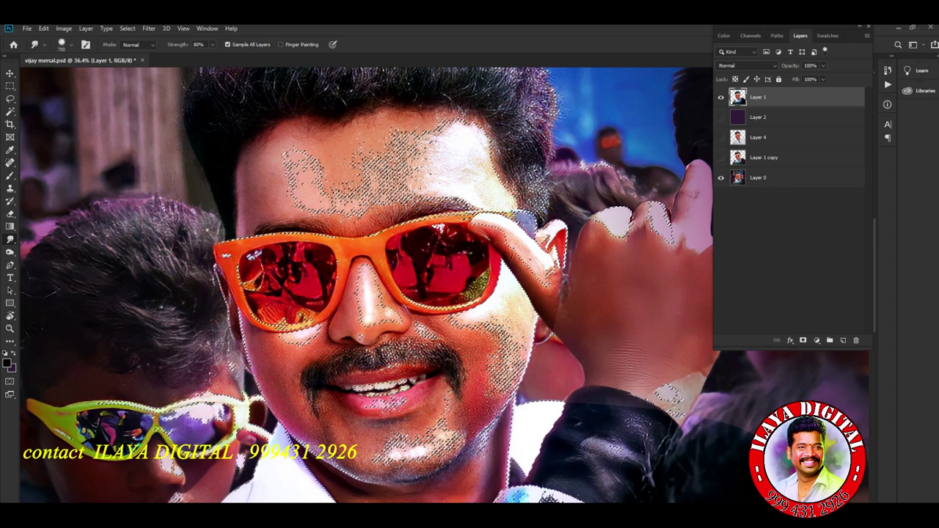
pyautogui.hotkey('ctrl', 'l')
pyautogui.click(614, 210)
pyautogui.click(610, 244)
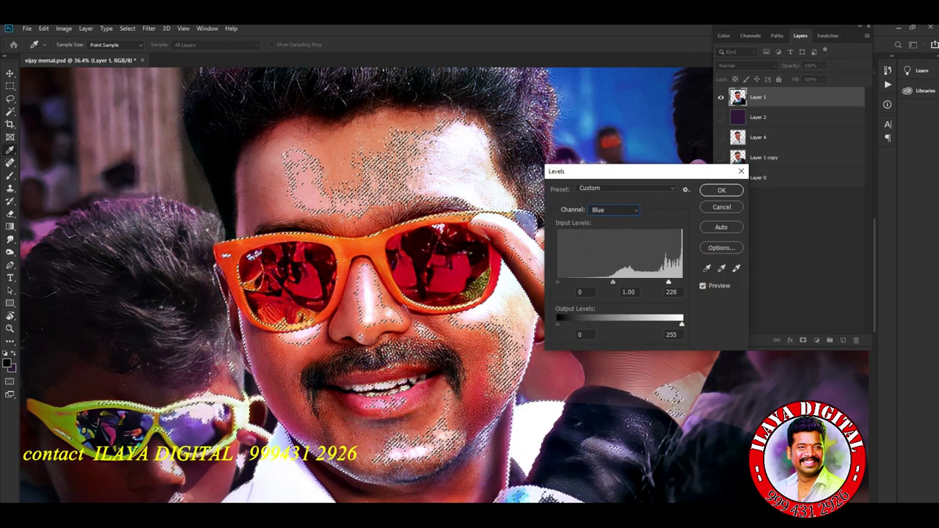
pyautogui.press('Return')
pyautogui.click(720, 178)
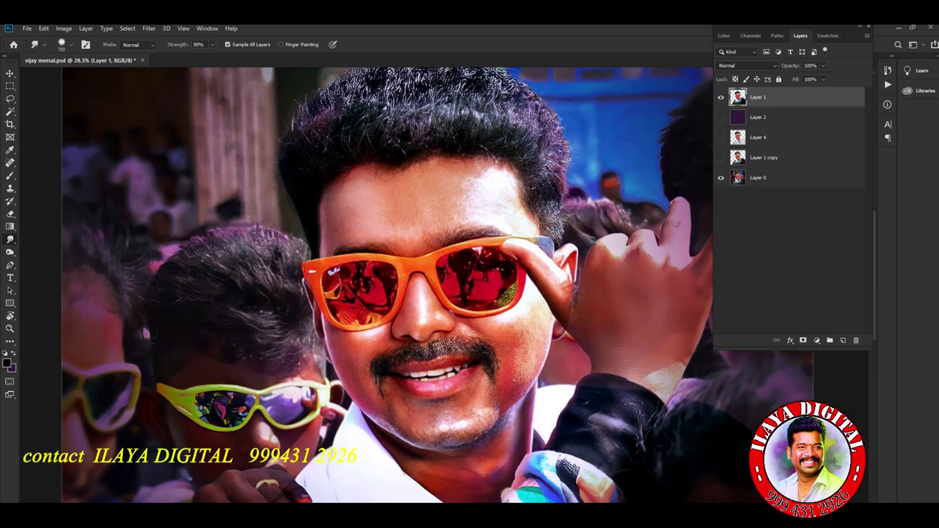
pyautogui.click(720, 157)
# Compare Layer 1 copy visibility, then duplicate it and move the copy above Layer 2.
pyautogui.click(720, 97)
pyautogui.click(721, 97)
pyautogui.click(720, 97)
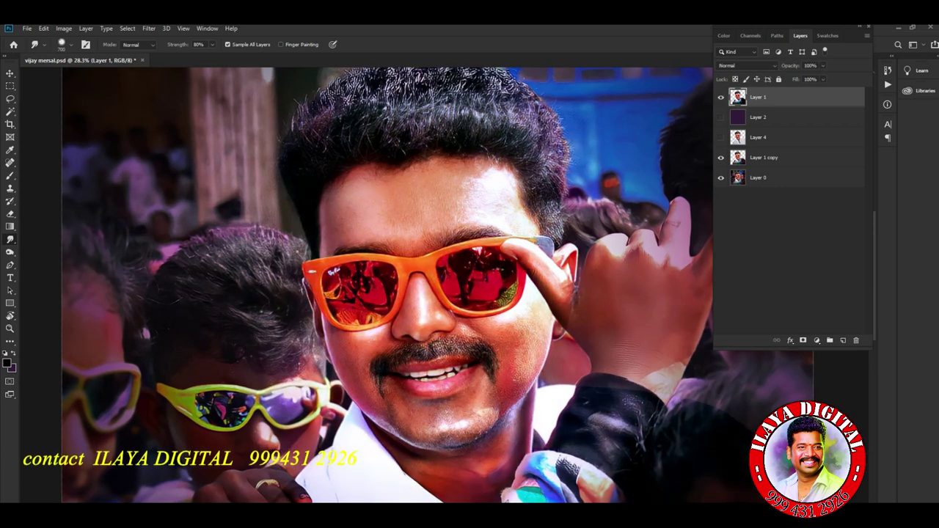
pyautogui.click(764, 157)
pyautogui.hotkey('ctrl', 'j')
pyautogui.hotkey('ctrl', ']')
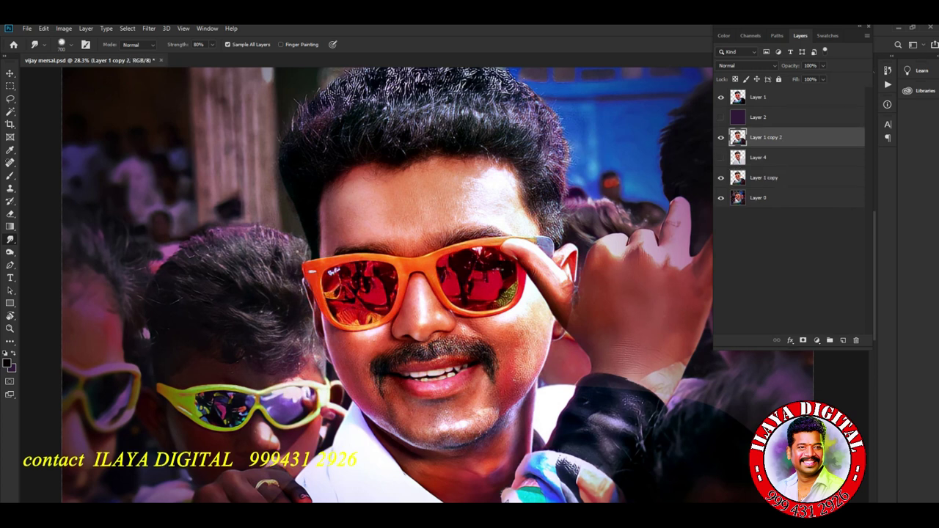
pyautogui.hotkey('ctrl', ']')
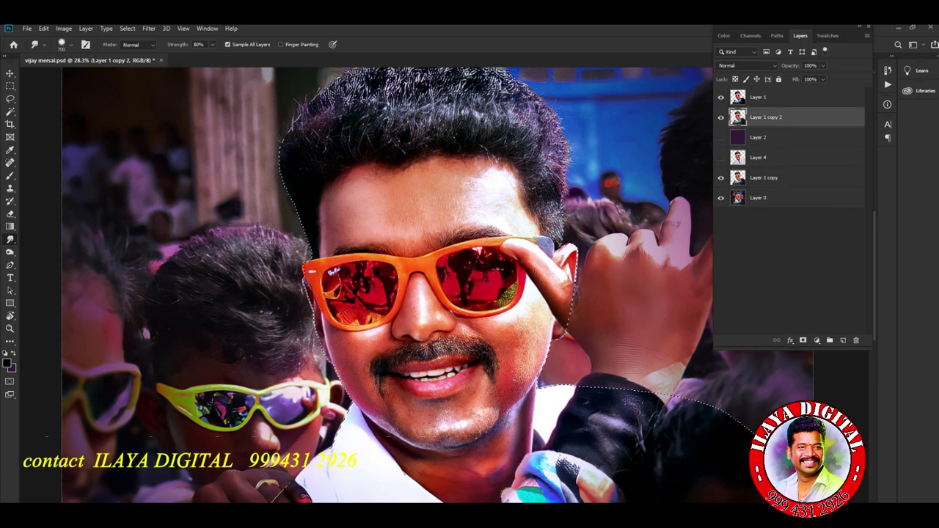
# Deselect, keep Layer 1 copy 2 above Layer 2, and make Layer 1 active.
pyautogui.press('e')
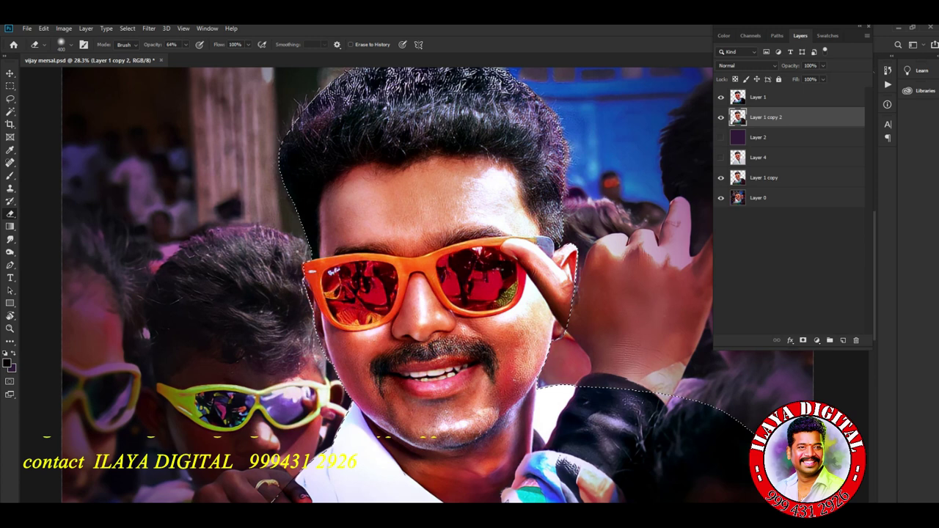
pyautogui.hotkey('ctrl', 'd')
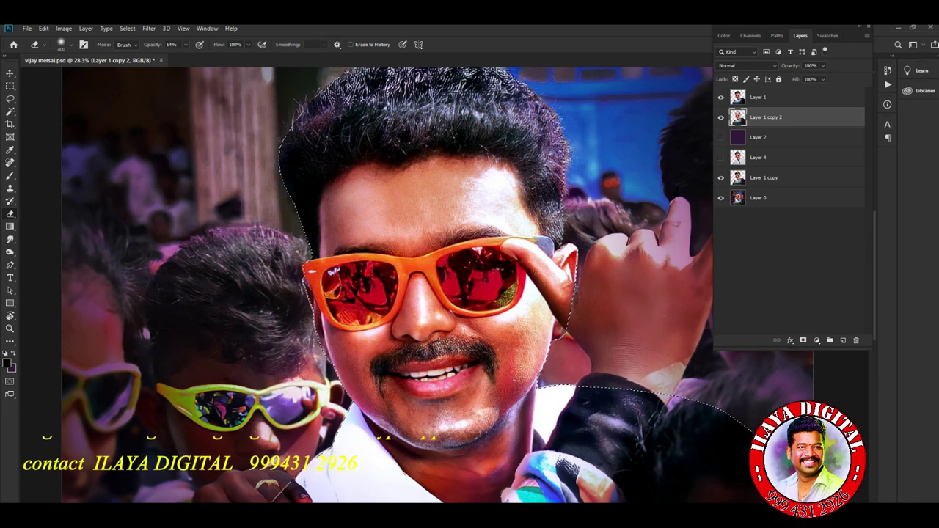
pyautogui.hotkey('ctrl', '[')
pyautogui.hotkey('ctrl', ']')
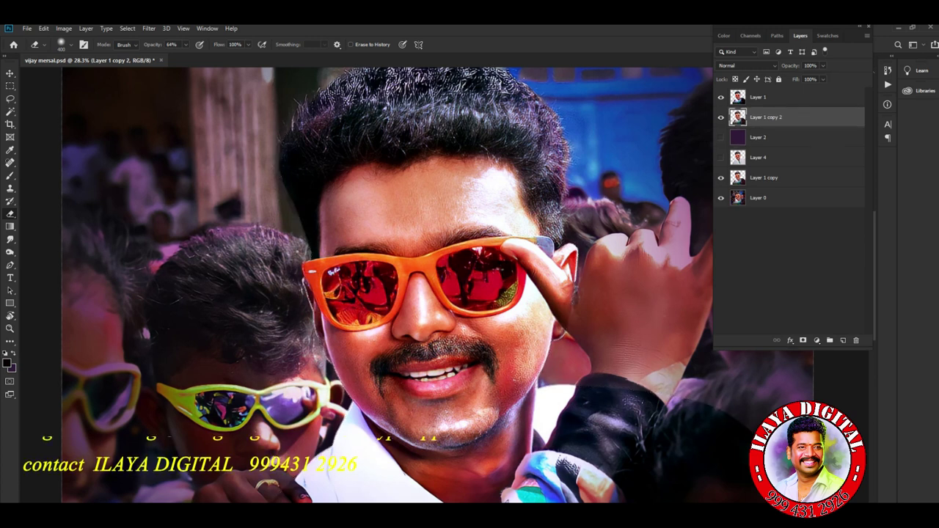
pyautogui.hotkey('alt', ']')
pyautogui.scroll(1, 543, 169)
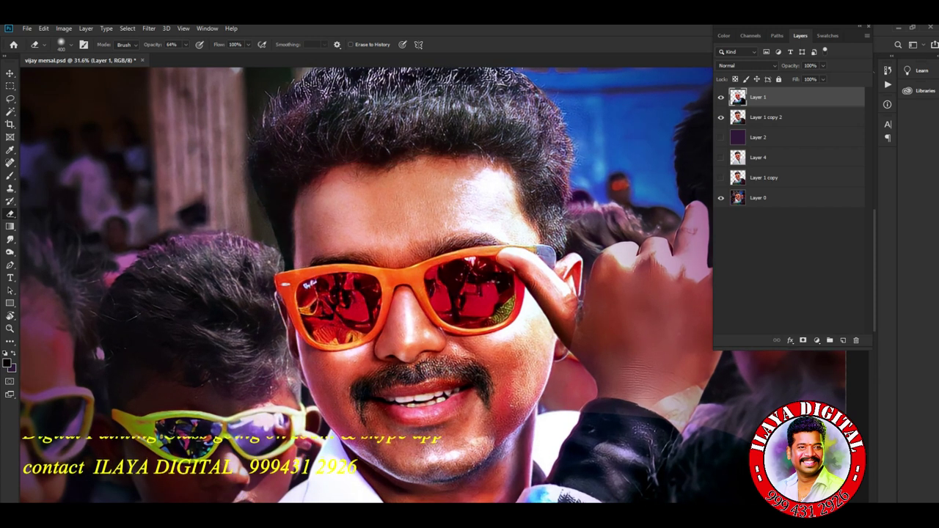
pyautogui.scroll(-5, 445, 293)
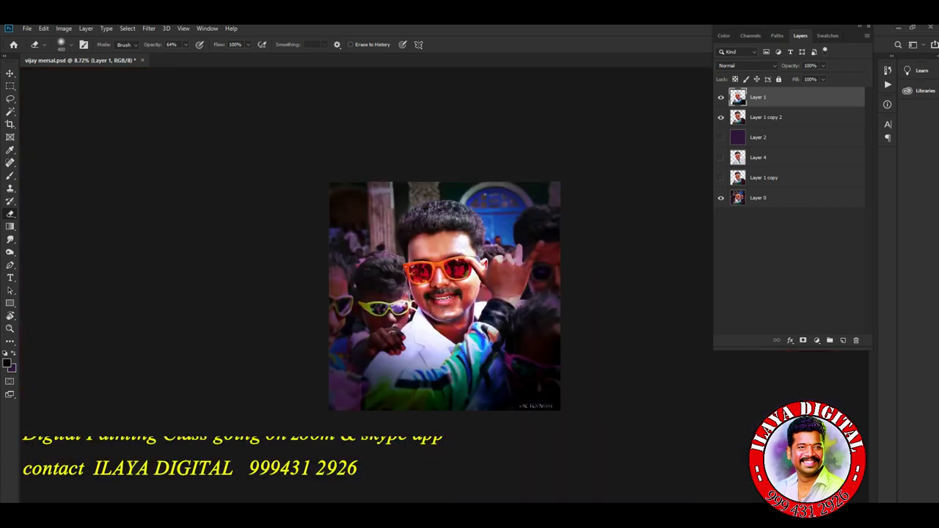
# Toggle Layer 1 copy 2, Layer 0, Layer 2 and Layer 1 visibility to compare the portrait.
pyautogui.press(']')
pyautogui.press(']')
pyautogui.press(']')
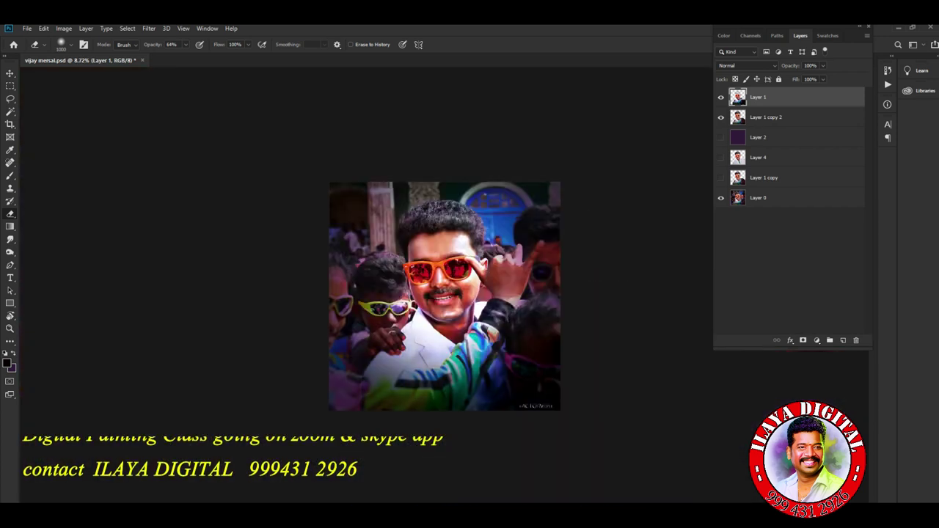
pyautogui.scroll(3, 447, 298)
pyautogui.click(721, 117)
pyautogui.click(721, 116)
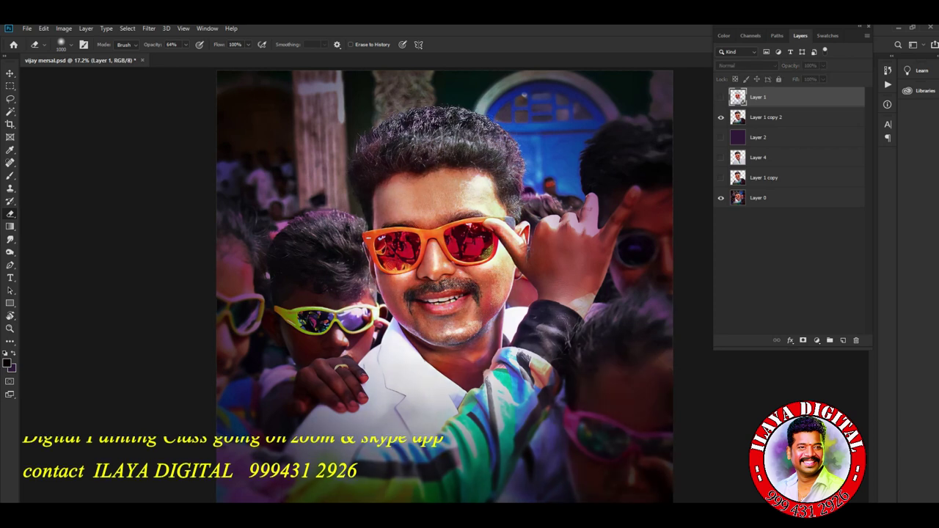
pyautogui.click(721, 117)
pyautogui.click(720, 198)
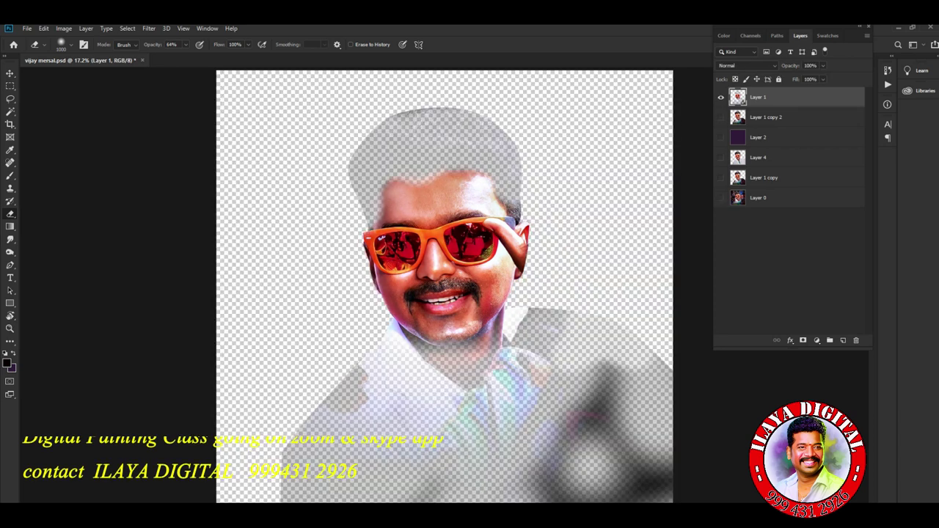
pyautogui.click(721, 137)
pyautogui.click(721, 97)
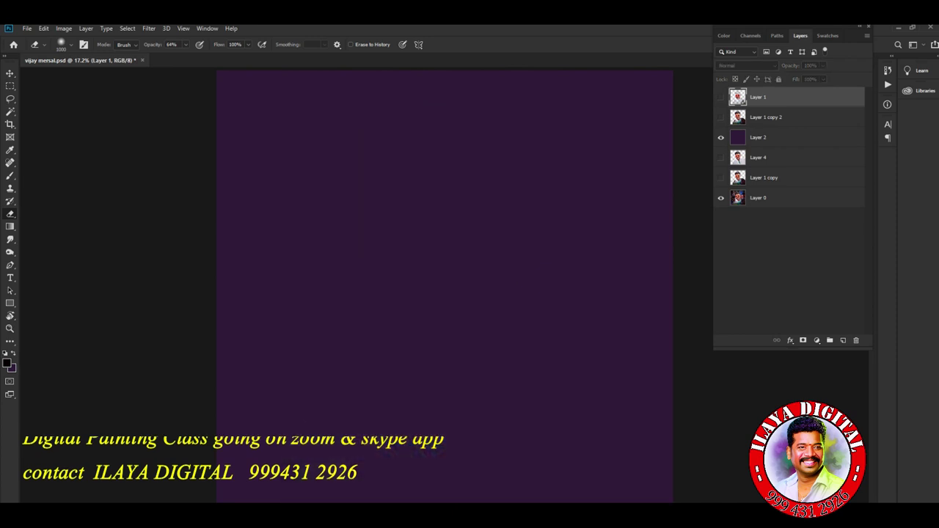
pyautogui.click(721, 116)
# Select Layer 1 together with Layer 1 copy 2 and merge them with Ctrl+E.
pyautogui.keyDown('ctrl'); pyautogui.click(770, 117); pyautogui.keyUp('ctrl')
pyautogui.hotkey('ctrl', 'e')
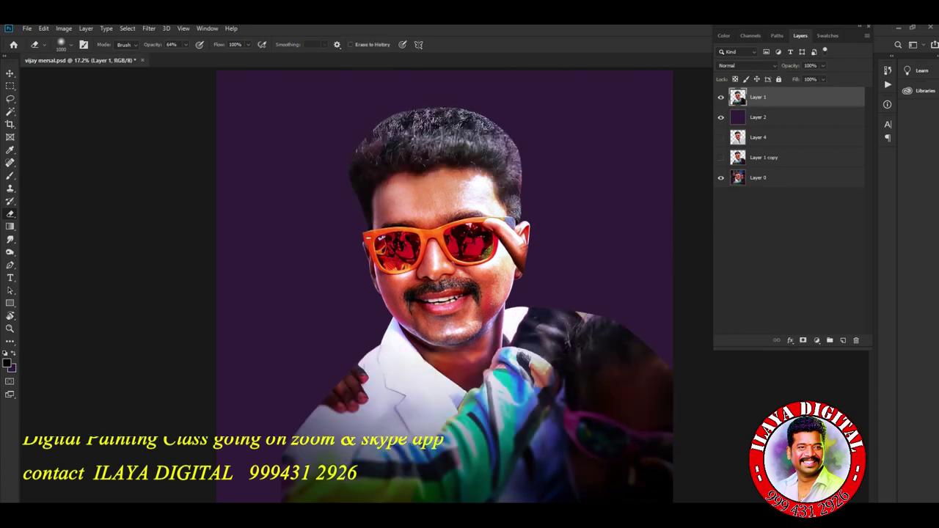
pyautogui.scroll(2, 441, 242)
pyautogui.scroll(2, 440, 242)
pyautogui.scroll(1, 440, 242)
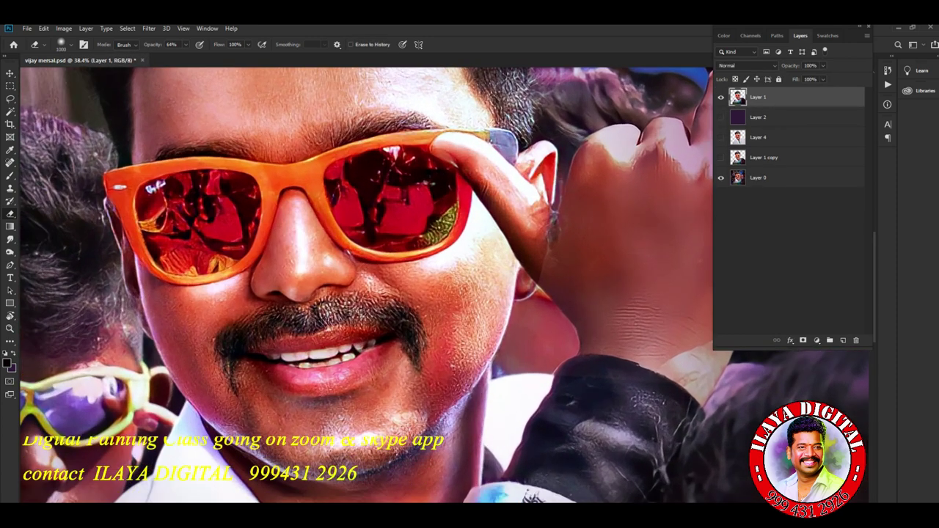
pyautogui.scroll(1, 441, 242)
pyautogui.scroll(-1, 367, 286)
pyautogui.scroll(-1, 367, 286)
pyautogui.scroll(-1, 367, 286)
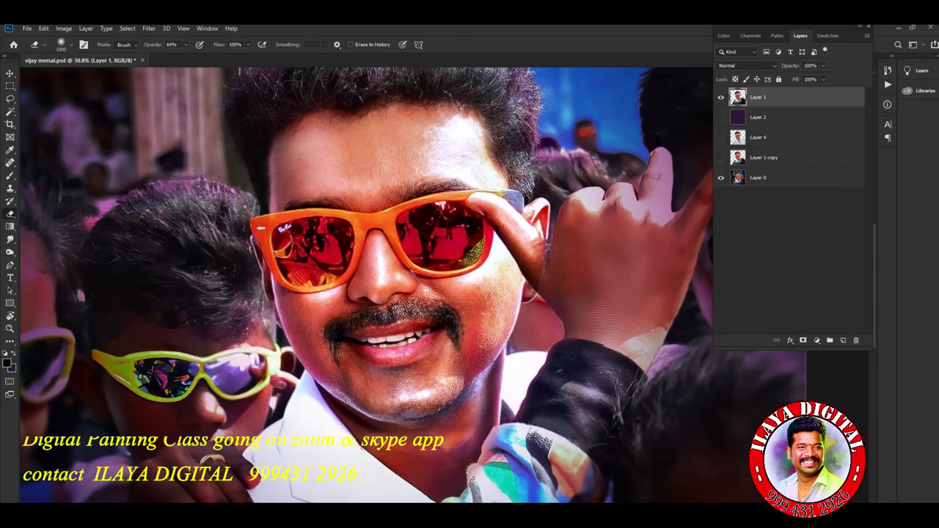
# Shift the Color Balance Yellow–Blue slider toward blue by about 15.
pyautogui.hotkey('ctrl', 'b')
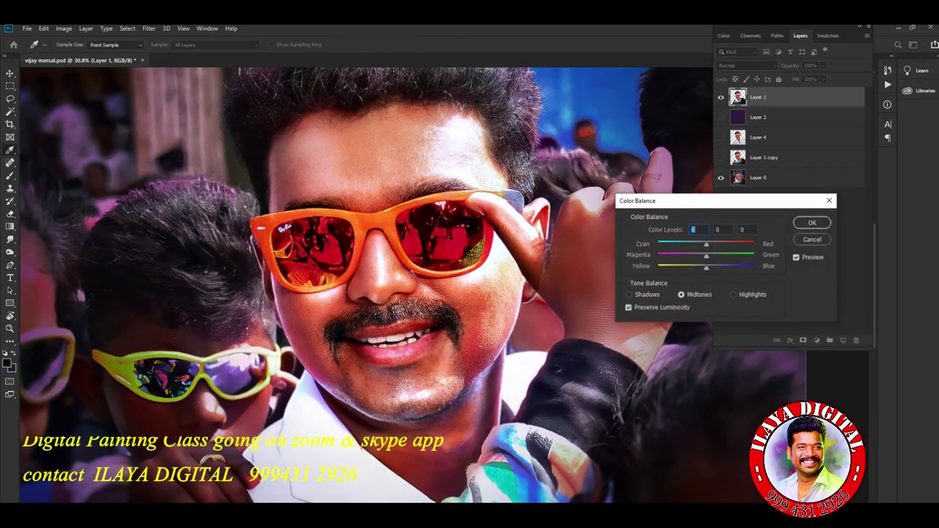
pyautogui.press('Return')
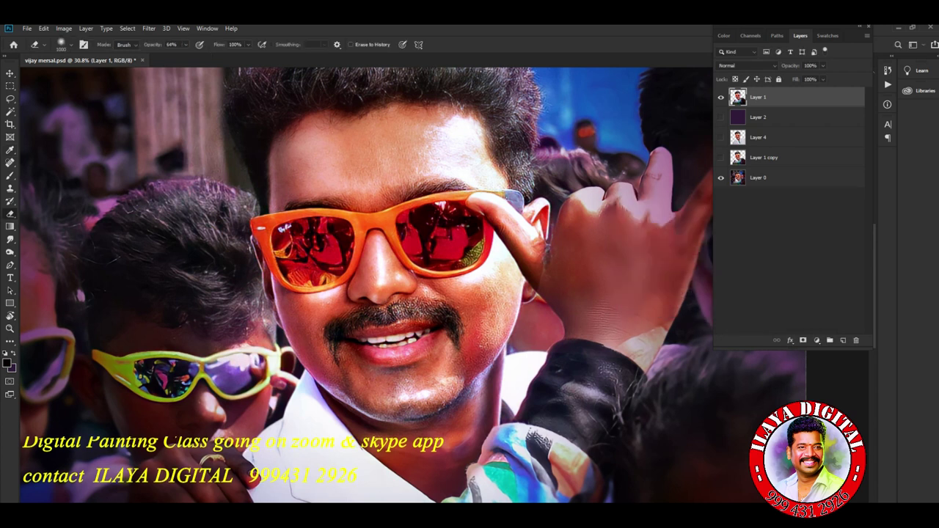
pyautogui.hotkey('ctrl', 'b')
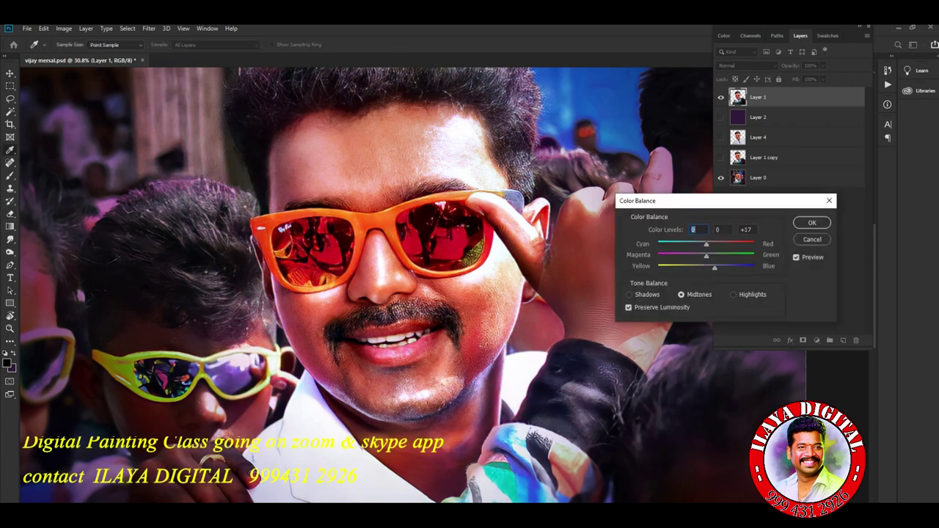
pyautogui.moveTo(706, 267); pyautogui.dragTo(718, 267)
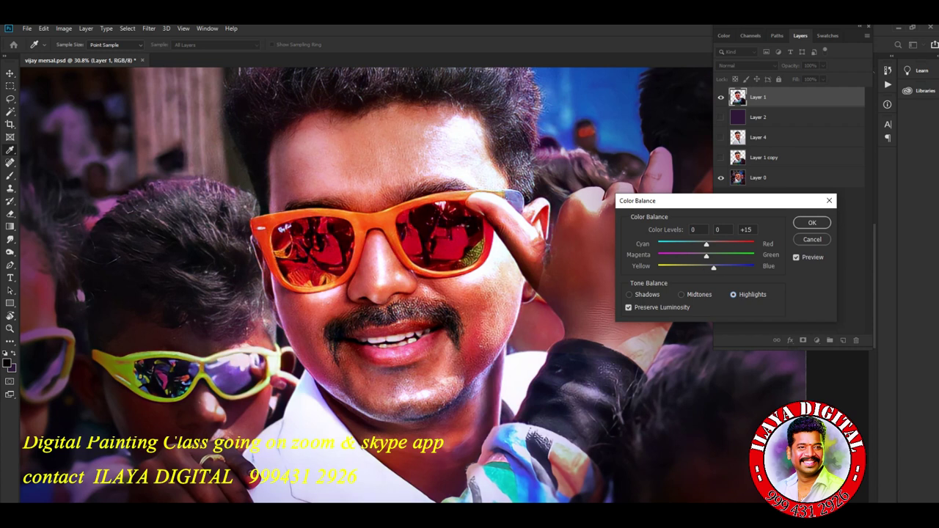
pyautogui.press('Return')
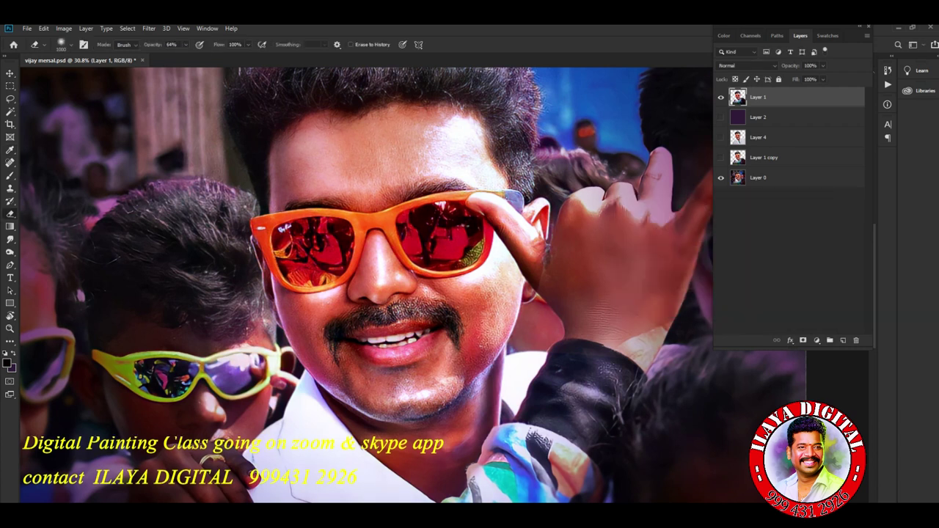
# Boost Vibrance to 100, then zoom in on the nose and mouth.
pyautogui.click(64, 27)
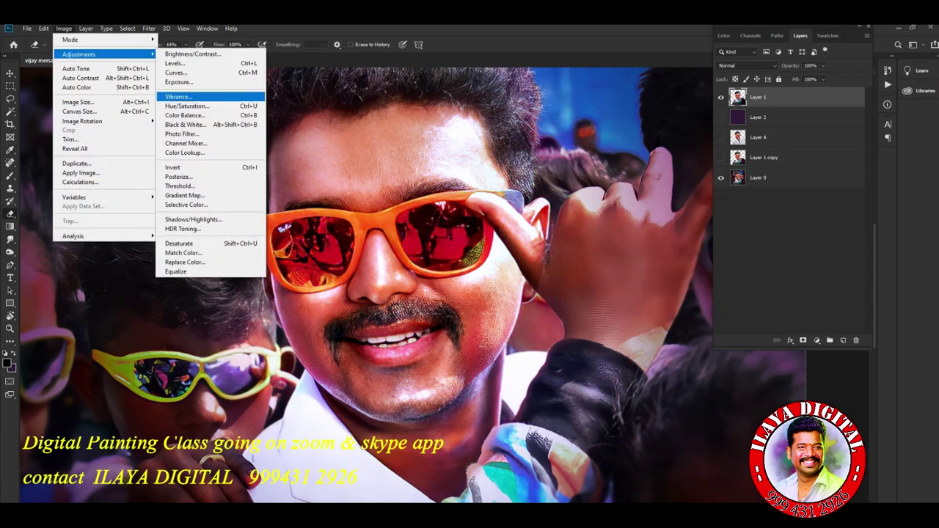
pyautogui.click(213, 124)
pyautogui.write('10018')
pyautogui.press('Return')
pyautogui.press('e')
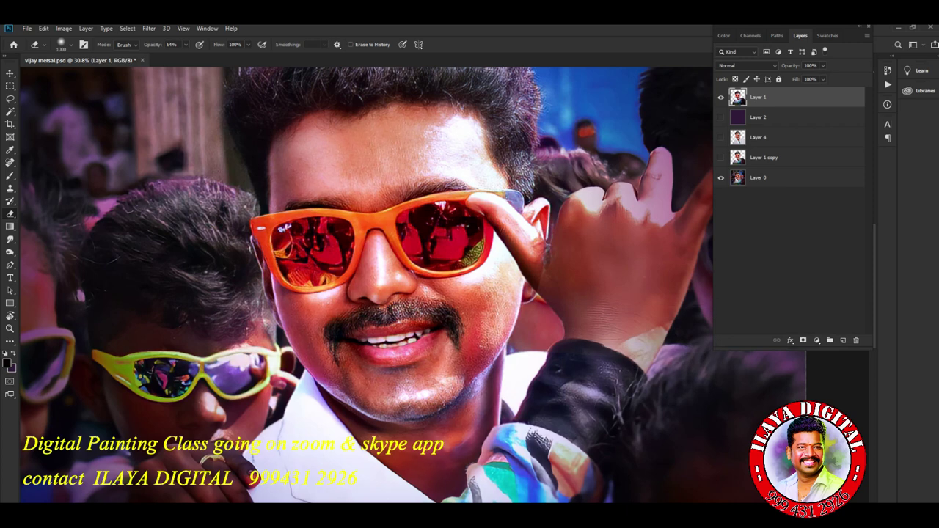
pyautogui.scroll(1, 393, 308)
pyautogui.scroll(3, 393, 308)
pyautogui.scroll(2, 394, 309)
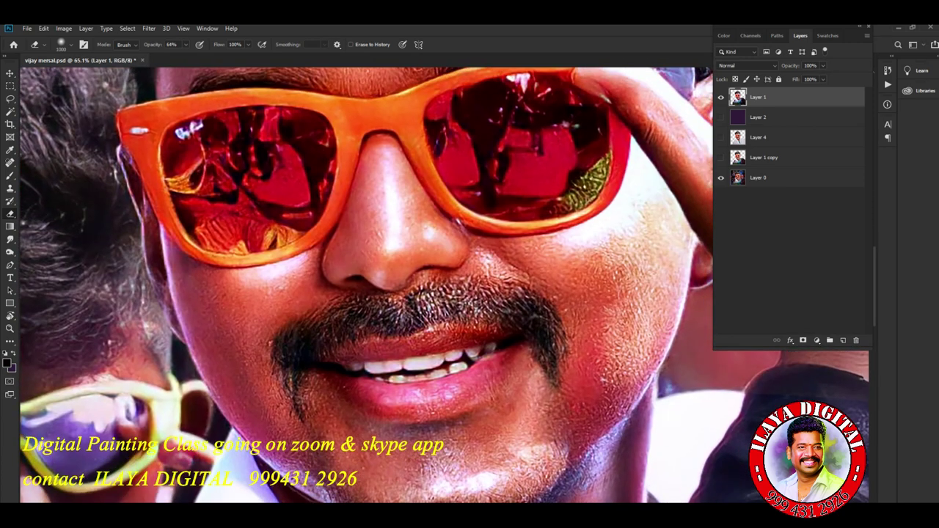
pyautogui.scroll(1, 394, 309)
pyautogui.moveTo(393, 308); pyautogui.dragTo(352, 337)
# Add an empty Layer 5 on top and switch to the Smudge tool.
pyautogui.hotkey('ctrl', 'shift', 'n')
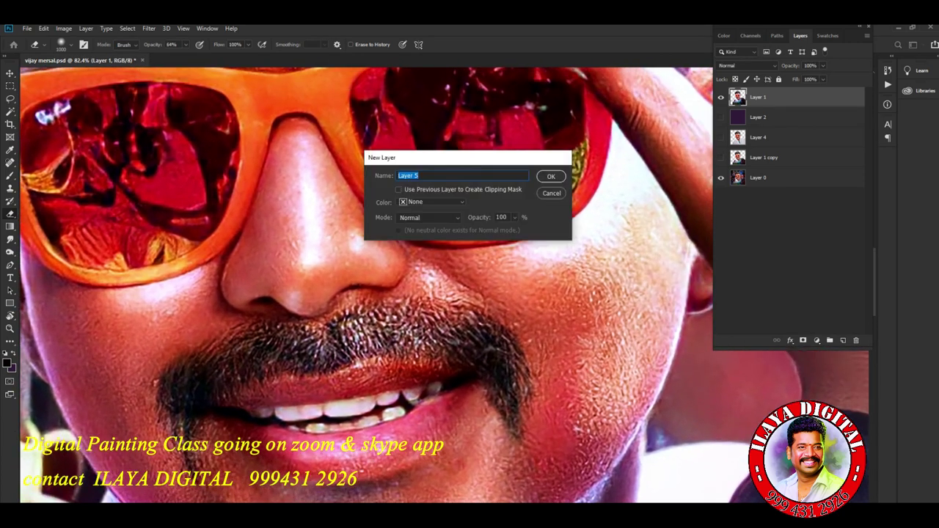
pyautogui.press('Return')
pyautogui.press('r')
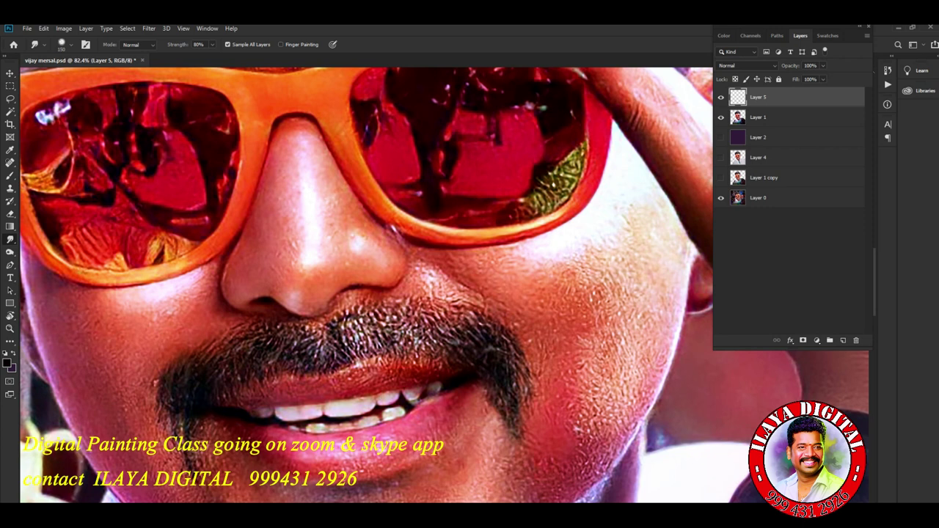
pyautogui.press('F5')
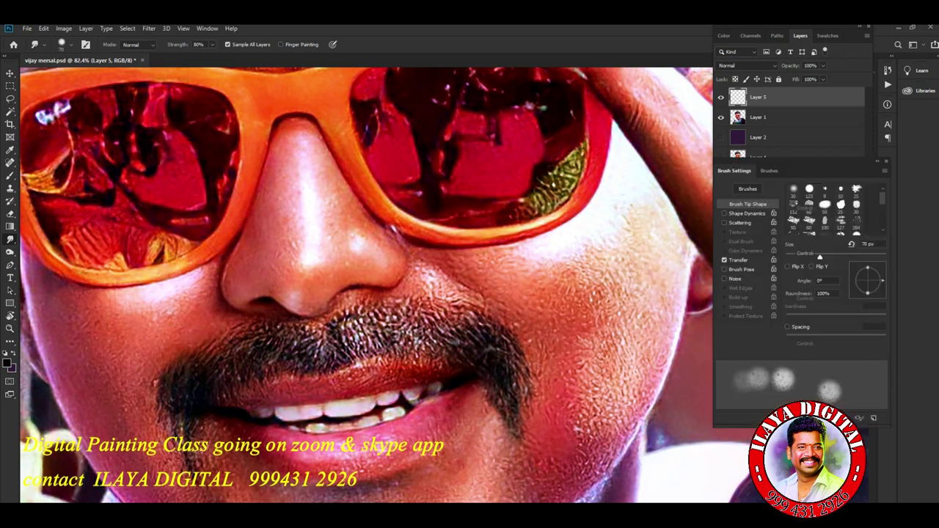
pyautogui.press('F5')
pyautogui.scroll(2, 315, 272)
pyautogui.scroll(1, 315, 271)
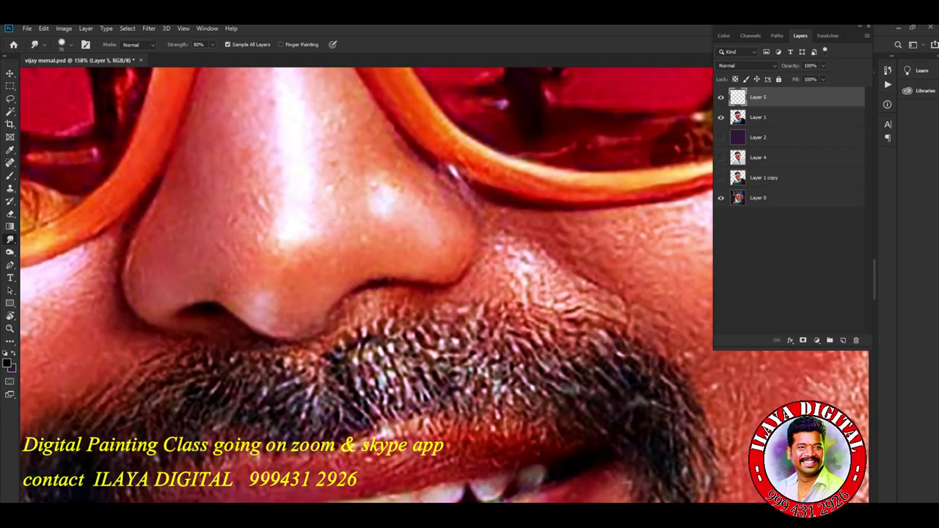
pyautogui.scroll(1, 316, 272)
pyautogui.scroll(1, 315, 271)
pyautogui.scroll(-4, 456, 294)
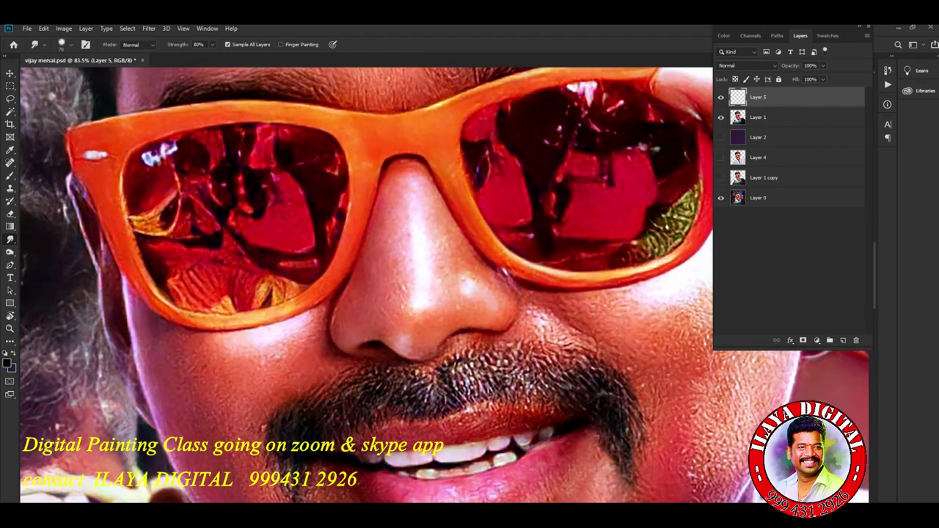
# Sharpen Layer 1 with Unsharp Mask, reselect Layer 5 and save the document.
pyautogui.click(758, 118)
pyautogui.click(149, 28)
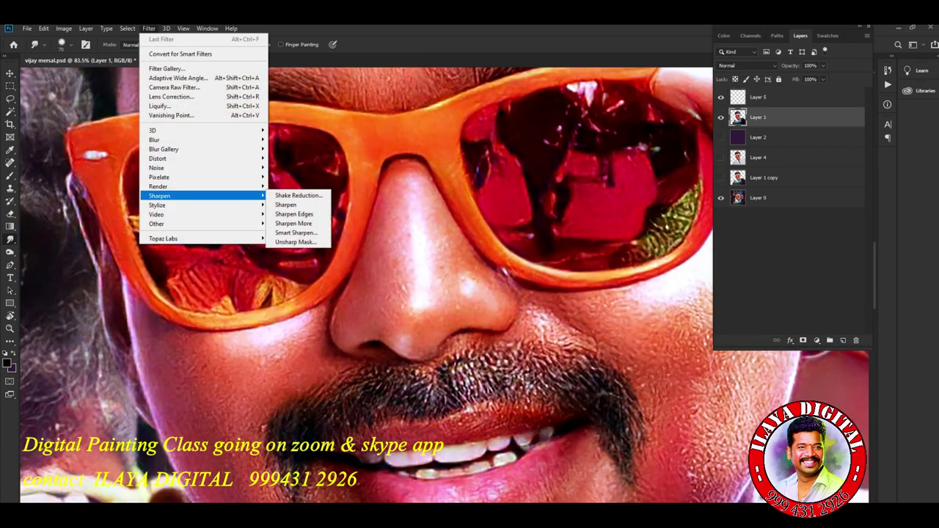
pyautogui.click(297, 242)
pyautogui.click(692, 149)
pyautogui.click(758, 97)
pyautogui.hotkey('ctrl', 's')
pyautogui.scroll(5, 436, 314)
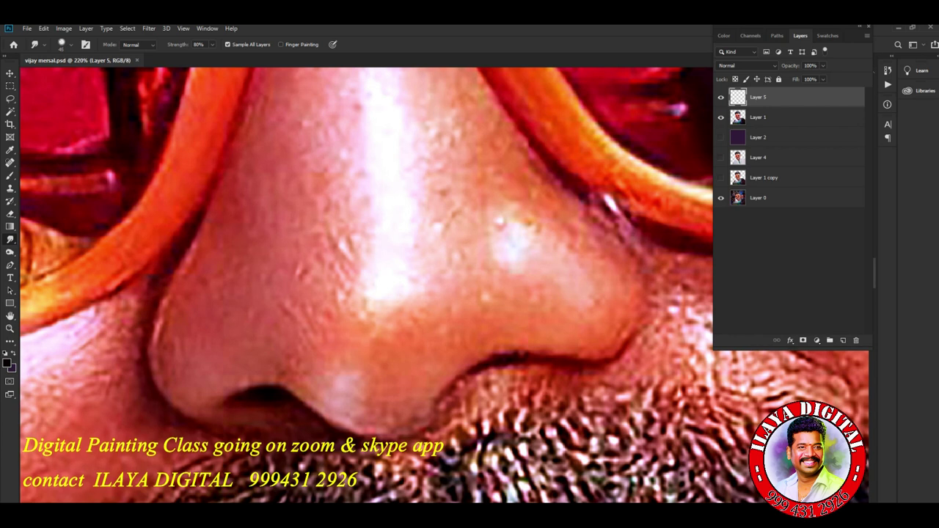
pyautogui.scroll(-3, 437, 349)
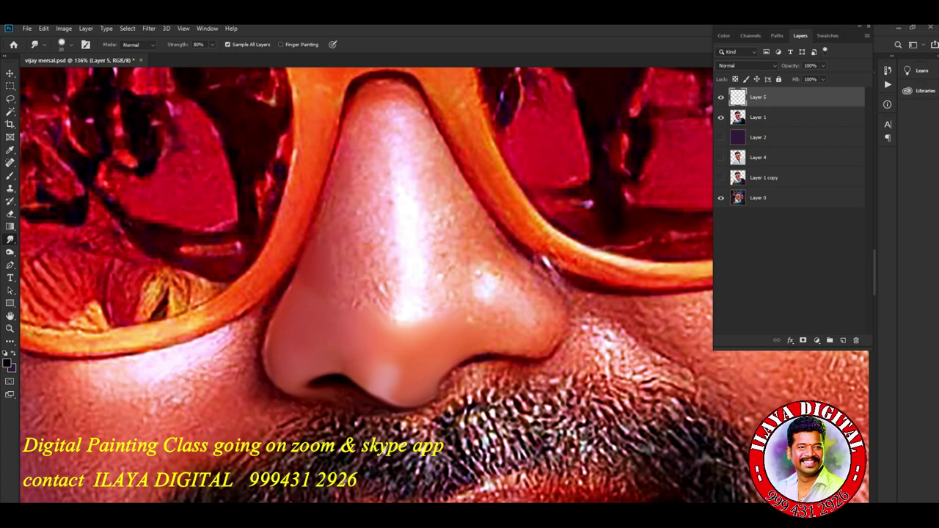
# Smudge along the right nostril edge on Layer 5, adjusting brush size with [ and ].
pyautogui.moveTo(534, 357)
pyautogui.mouseDown()
pyautogui.moveTo(553, 354)
pyautogui.moveTo(573, 320)
pyautogui.mouseUp()
pyautogui.press('[')
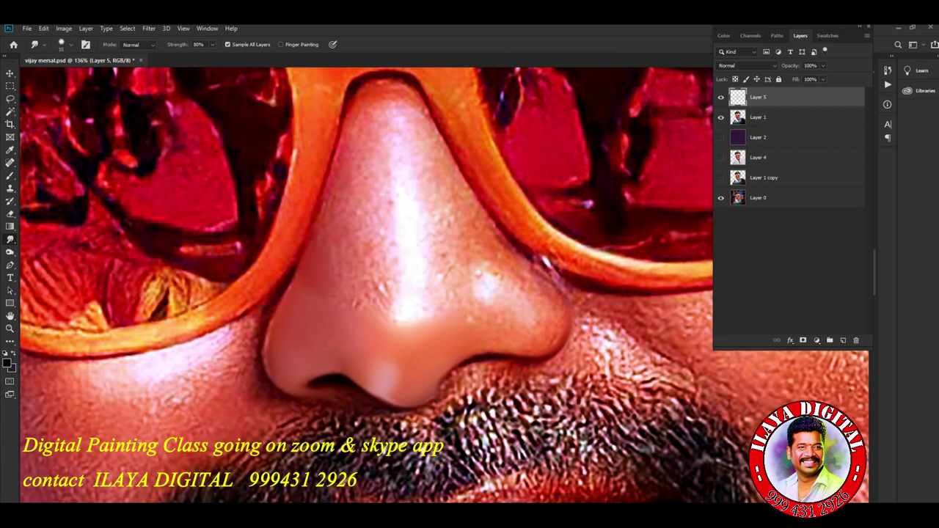
pyautogui.press(']')
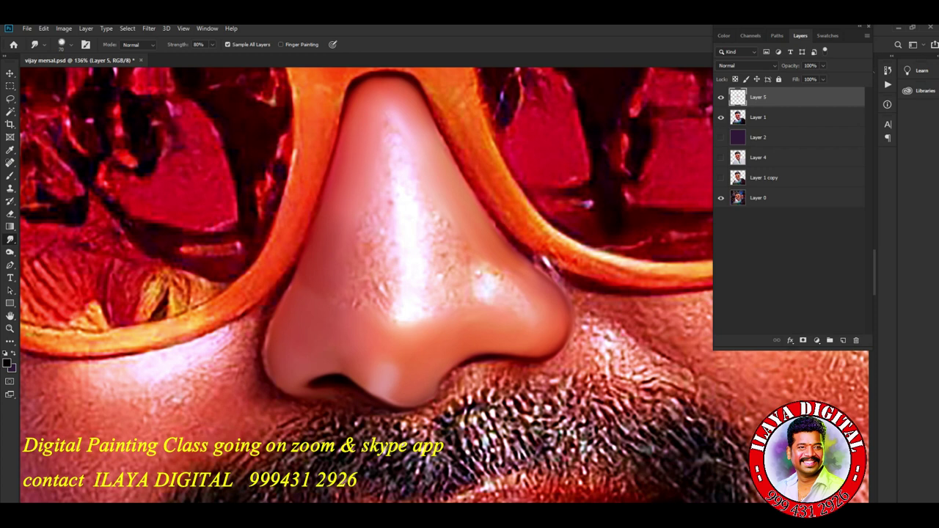
pyautogui.hscroll(-3, 367, 286)
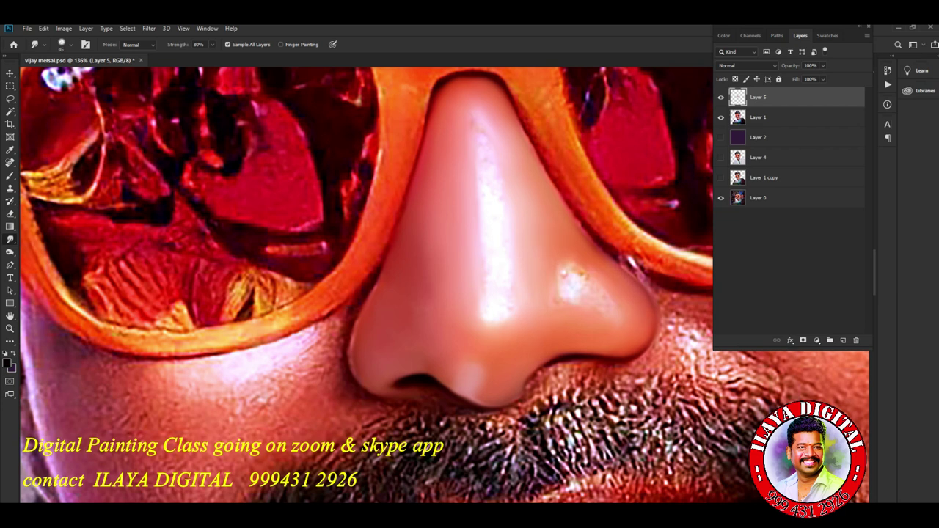
# Smudge the sparkly nose-tip highlight and the speckled lower and upper bridge highlights smooth.
pyautogui.moveTo(565, 276); pyautogui.dragTo(576, 286)
pyautogui.moveTo(556, 296); pyautogui.dragTo(615, 313)
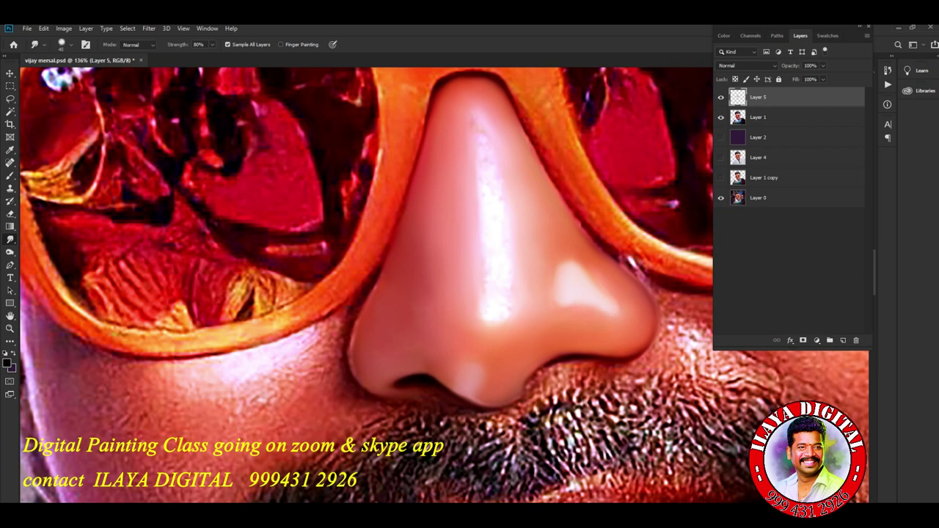
pyautogui.moveTo(484, 323); pyautogui.dragTo(505, 327)
pyautogui.moveTo(484, 160); pyautogui.dragTo(499, 177)
pyautogui.moveTo(482, 132); pyautogui.dragTo(484, 163)
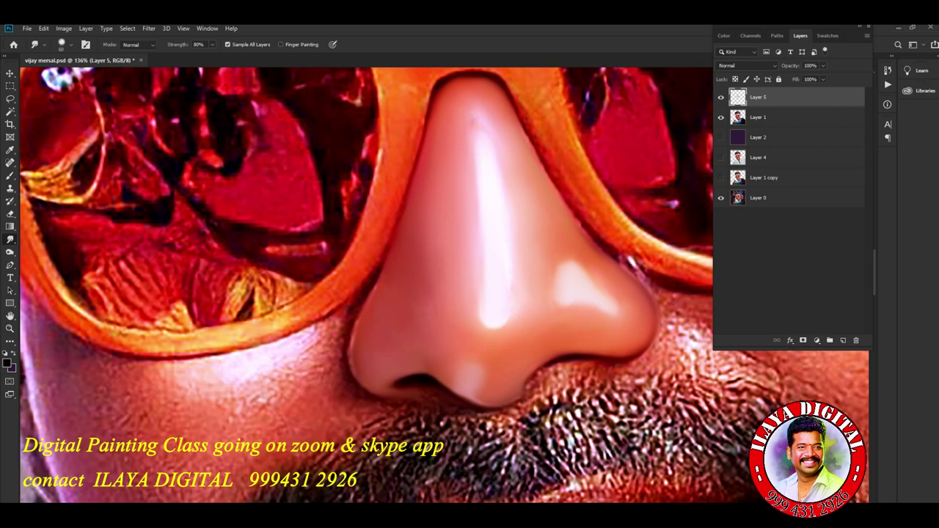
# Trace a Pen path around the bridge highlight, make it a selection, smudge inside, then deselect.
pyautogui.press('p')
pyautogui.click(471, 123)
pyautogui.moveTo(479, 314); pyautogui.dragTo(485, 320)
pyautogui.click(526, 336)
pyautogui.moveTo(534, 283); pyautogui.dragTo(536, 271)
pyautogui.click(491, 138)
pyautogui.hotkey('ctrl', 'Return')
pyautogui.click(10, 238)
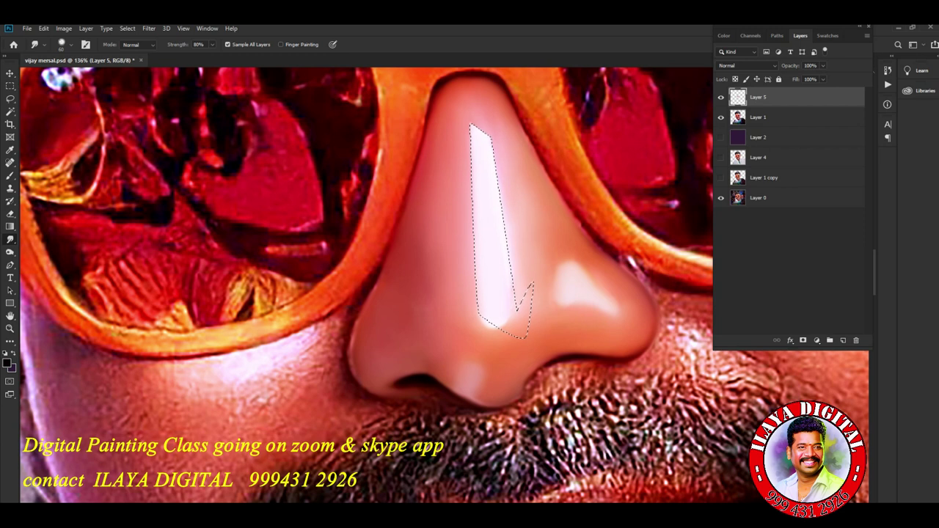
pyautogui.hotkey('ctrl', 'd')
# Smudge the nose-bridge highlight stripe and the nose-tip highlight into the skin on Layer 5.
pyautogui.scroll(2, 544, 161)
pyautogui.scroll(2, 543, 162)
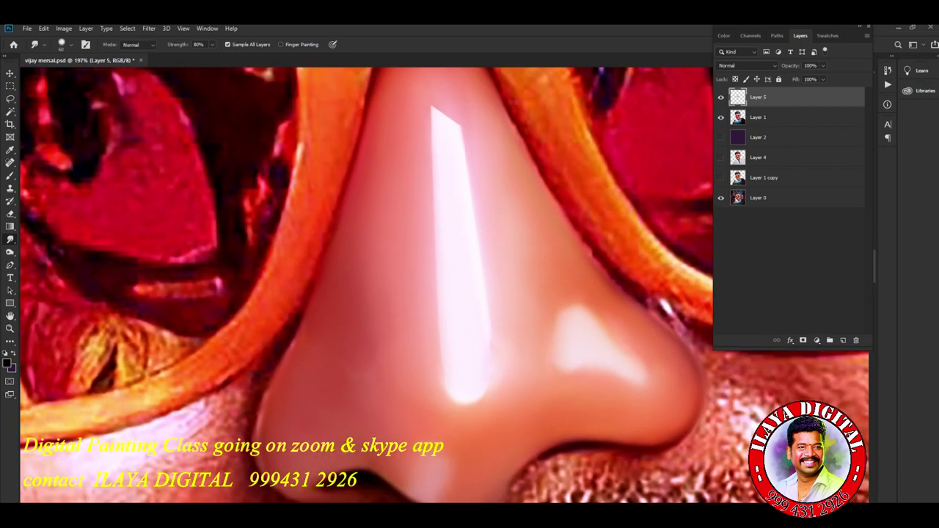
pyautogui.moveTo(473, 392); pyautogui.dragTo(475, 404)
pyautogui.moveTo(446, 122)
pyautogui.mouseDown()
pyautogui.moveTo(444, 102)
pyautogui.moveTo(470, 184)
pyautogui.mouseUp()
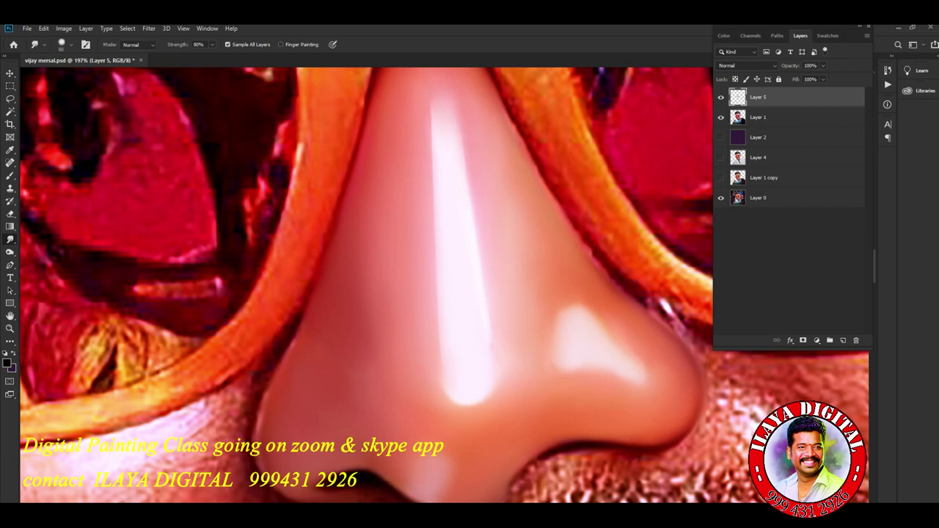
pyautogui.moveTo(436, 111); pyautogui.dragTo(442, 363)
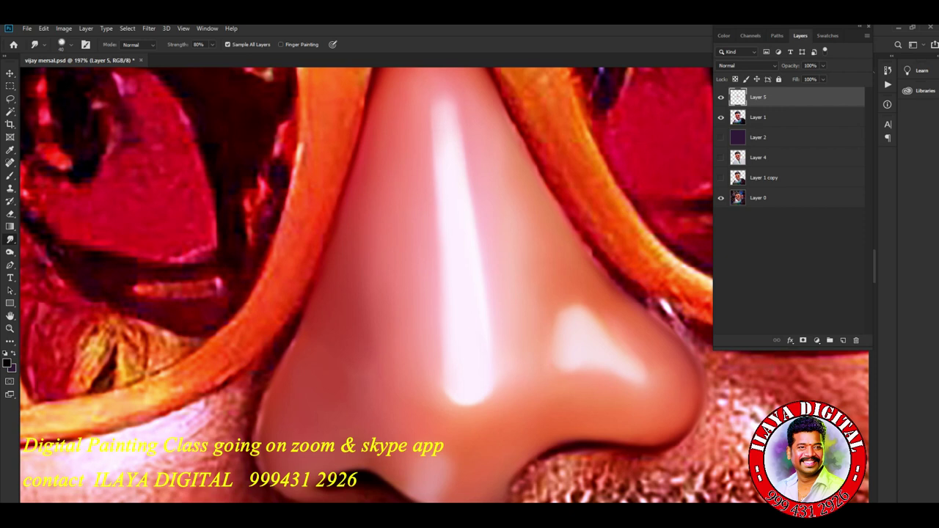
pyautogui.moveTo(590, 323); pyautogui.dragTo(593, 312)
pyautogui.moveTo(612, 345); pyautogui.dragTo(642, 361)
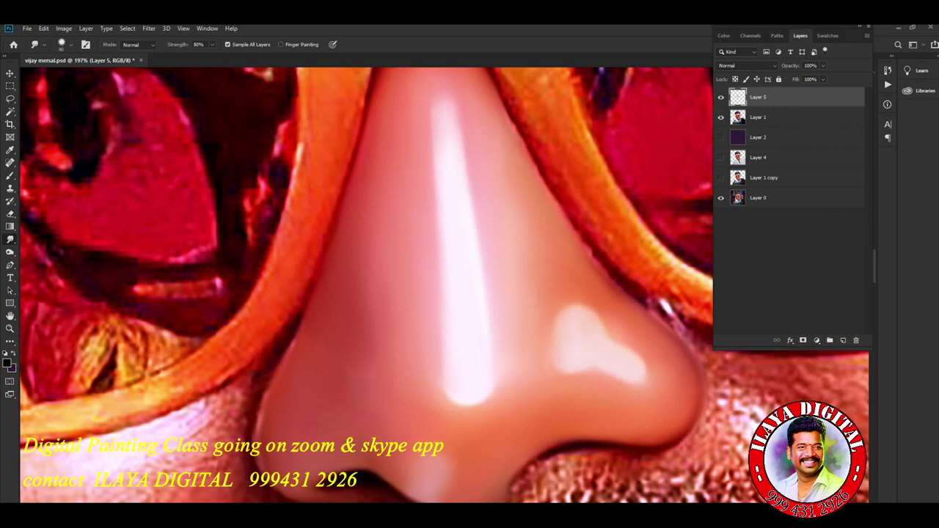
pyautogui.scroll(-4, 555, 361)
pyautogui.scroll(-4, 556, 361)
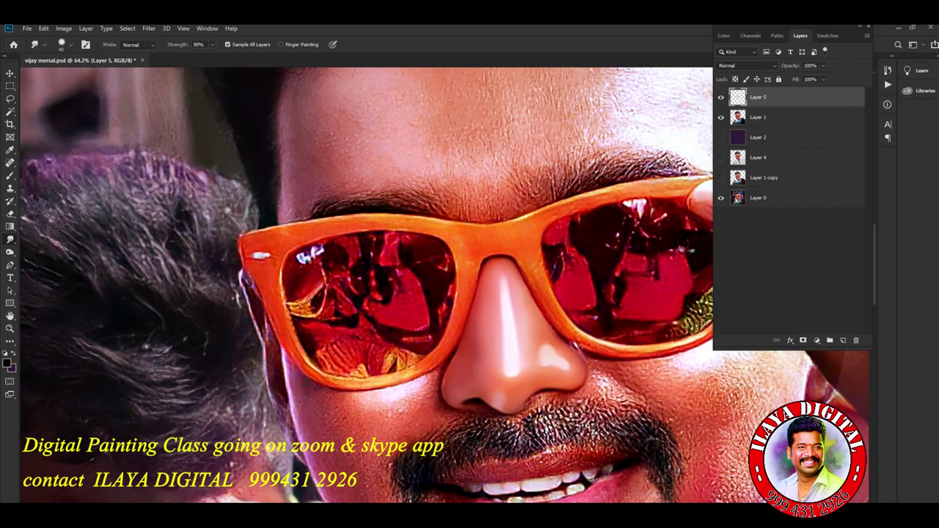
# Hide and reshow Layer 5 to compare the painting with the original.
pyautogui.scroll(-4, 556, 361)
pyautogui.scroll(2, 551, 382)
pyautogui.click(721, 97)
pyautogui.click(720, 97)
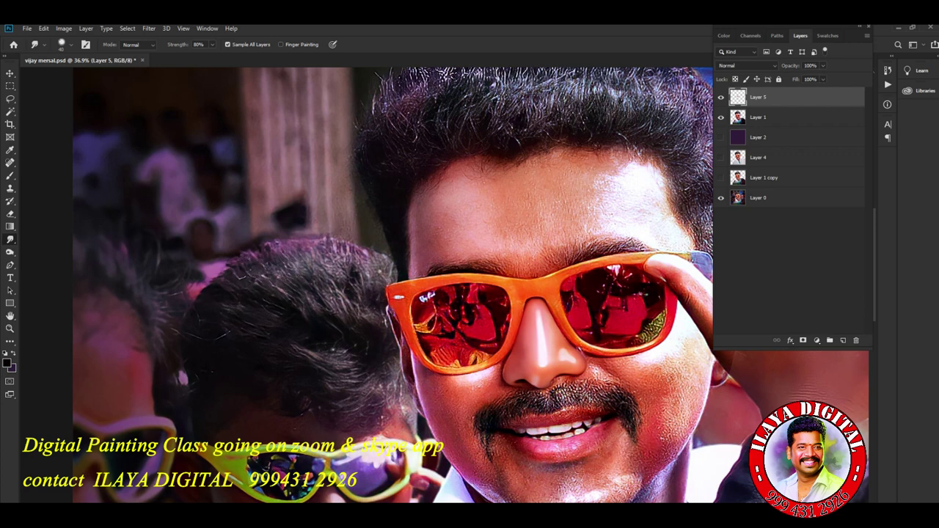
# Erase the speckled nose-tip highlight, then smudge it into a smooth soft highlight.
pyautogui.scroll(1, 579, 356)
pyautogui.scroll(3, 580, 356)
pyautogui.scroll(2, 580, 356)
pyautogui.scroll(2, 567, 298)
pyautogui.press('e')
pyautogui.moveTo(367, 275)
pyautogui.mouseDown()
pyautogui.moveTo(338, 316)
pyautogui.moveTo(433, 334)
pyautogui.mouseUp()
pyautogui.press('r')
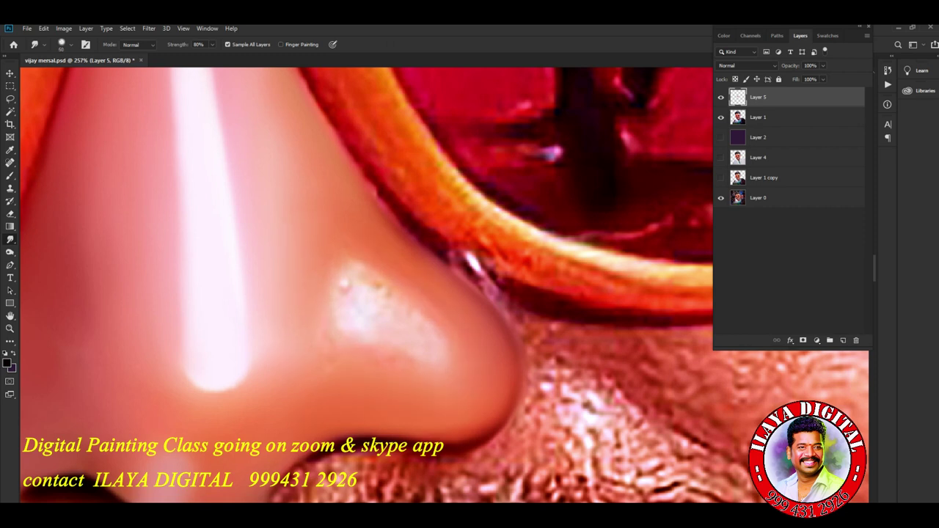
pyautogui.moveTo(344, 285)
pyautogui.mouseDown()
pyautogui.moveTo(381, 293)
pyautogui.moveTo(345, 258)
pyautogui.mouseUp()
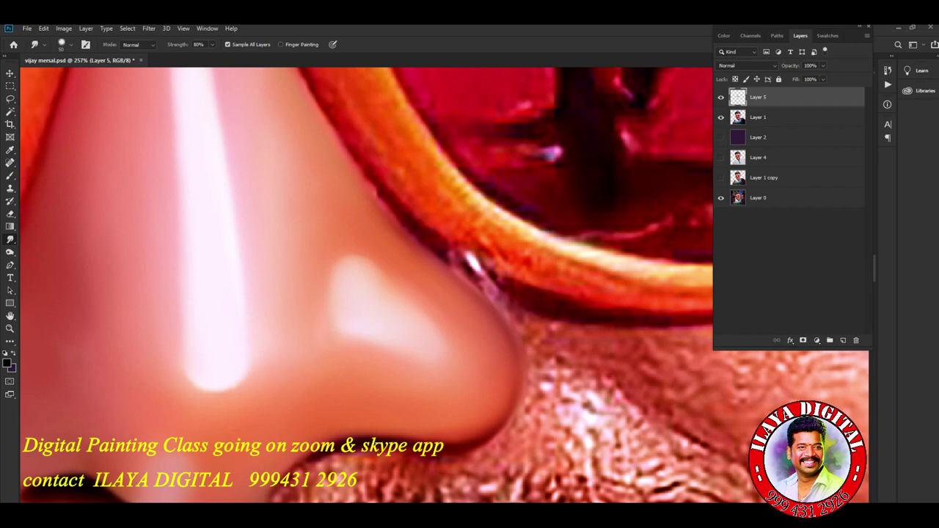
# Smudge along the nose's left edge from bottom to top to soften it.
pyautogui.scroll(-5, 440, 294)
pyautogui.scroll(6, 441, 293)
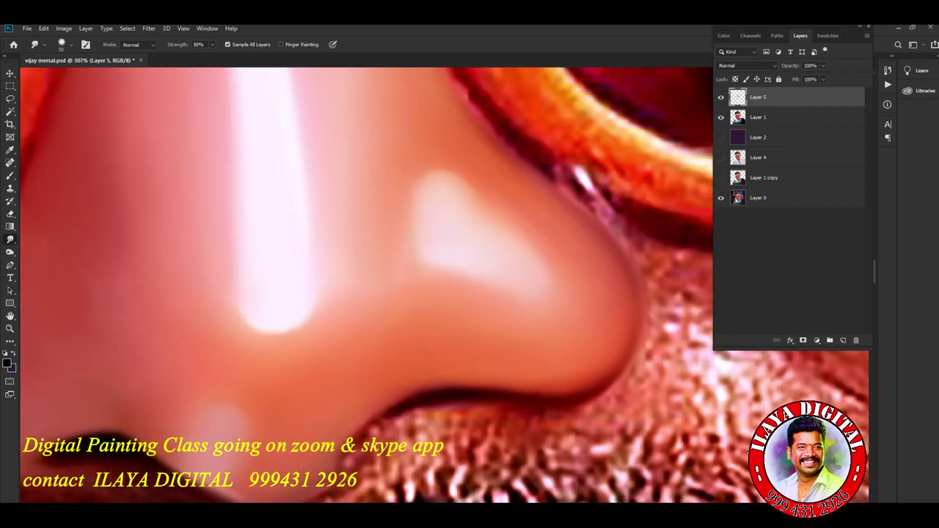
pyautogui.scroll(-4, 440, 293)
pyautogui.scroll(2, 441, 293)
pyautogui.scroll(1, 441, 294)
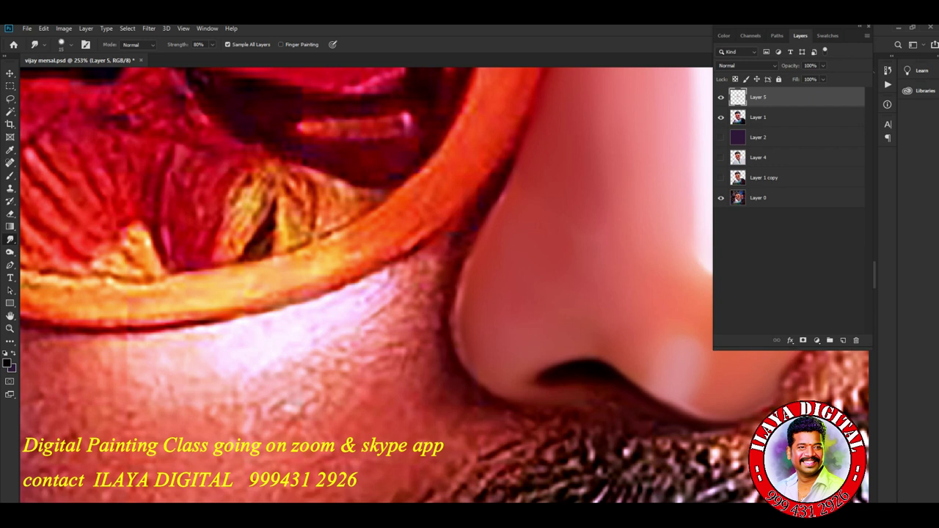
pyautogui.moveTo(514, 150); pyautogui.dragTo(524, 110)
pyautogui.moveTo(455, 314); pyautogui.dragTo(463, 347)
pyautogui.moveTo(460, 304); pyautogui.dragTo(517, 160)
# Blend the skin just below the nostril with a 20–25 smudge brush.
pyautogui.press(']')
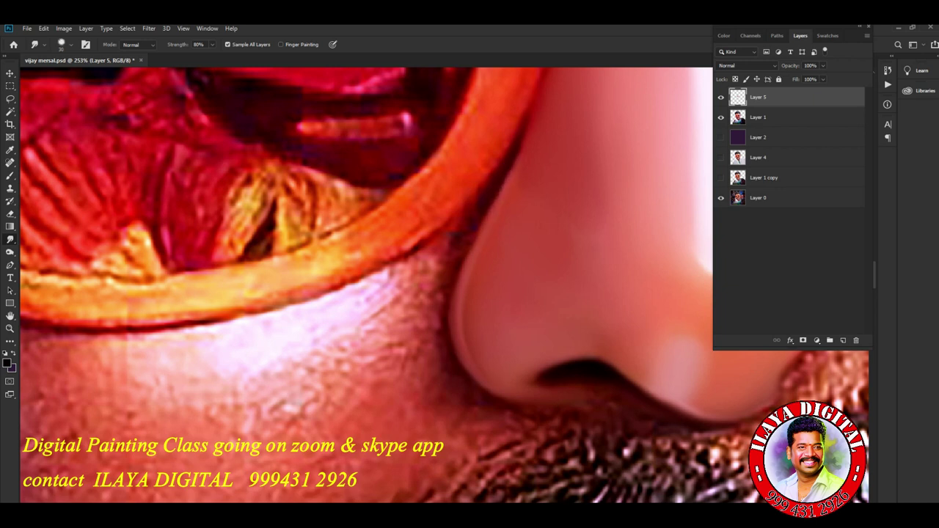
pyautogui.press('[')
pyautogui.press(']')
pyautogui.moveTo(589, 402); pyautogui.dragTo(620, 399)
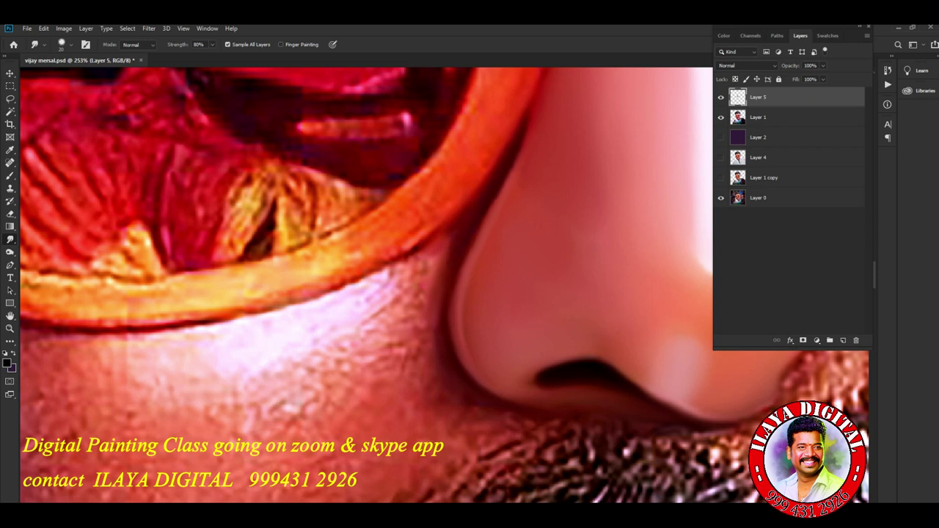
pyautogui.press('[')
pyautogui.press(']')
pyautogui.scroll(-5, 470, 279)
# Blend the upper and upper-left edges of the moustache.
pyautogui.scroll(3, 470, 279)
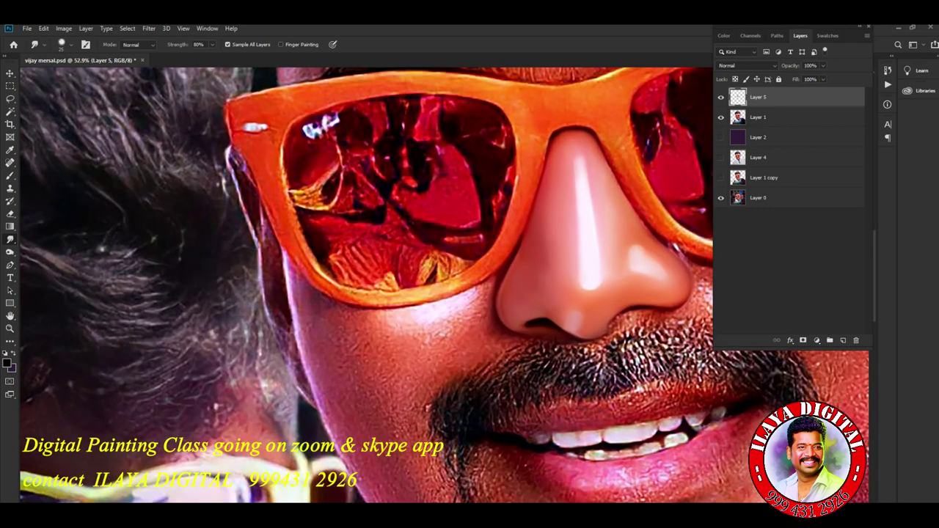
pyautogui.scroll(3, 367, 287)
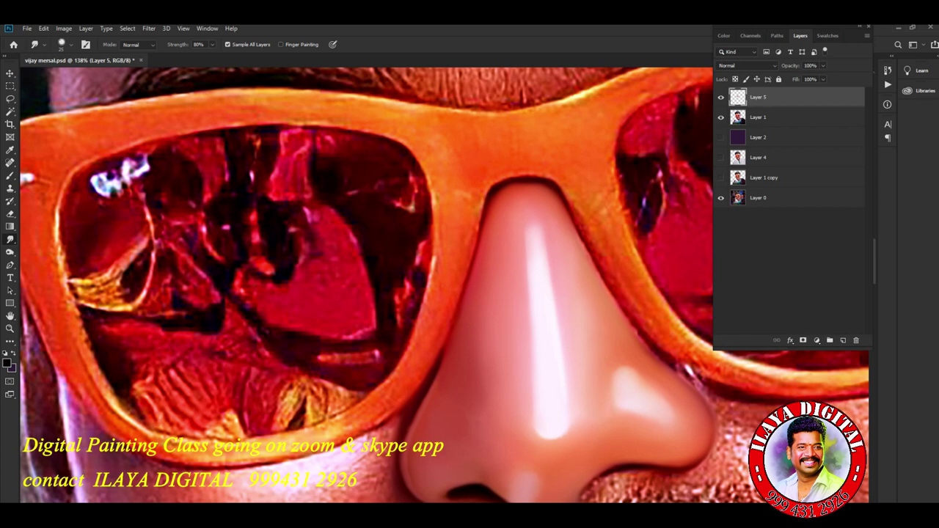
pyautogui.scroll(2, 367, 286)
pyautogui.scroll(-3, 367, 287)
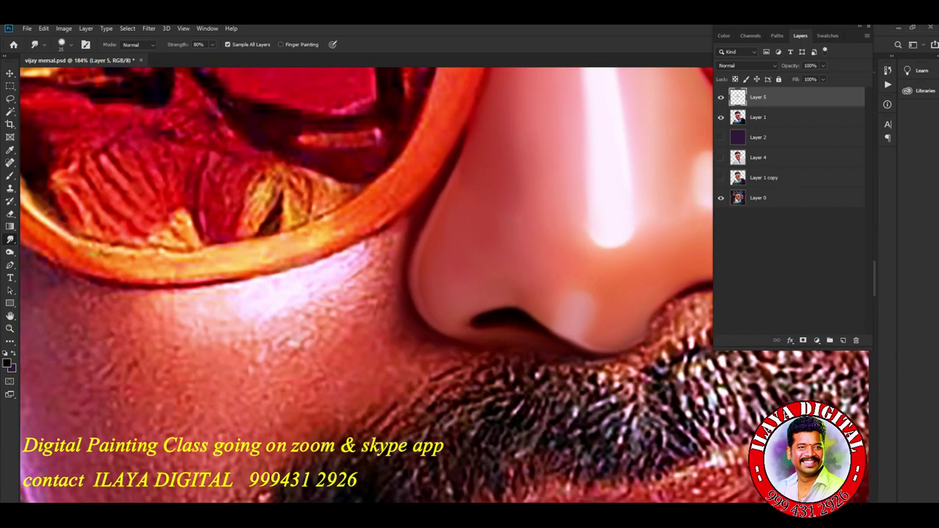
pyautogui.scroll(-2, 528, 331)
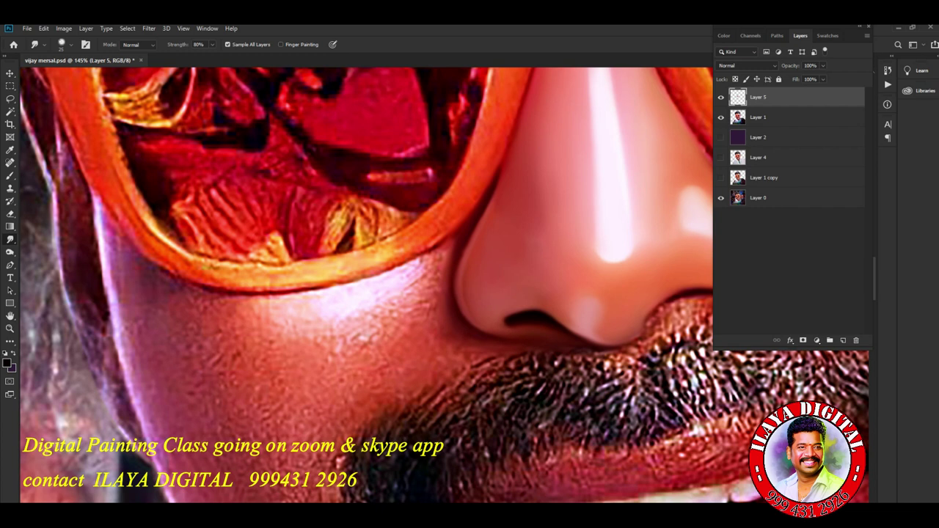
pyautogui.moveTo(448, 373); pyautogui.dragTo(507, 361)
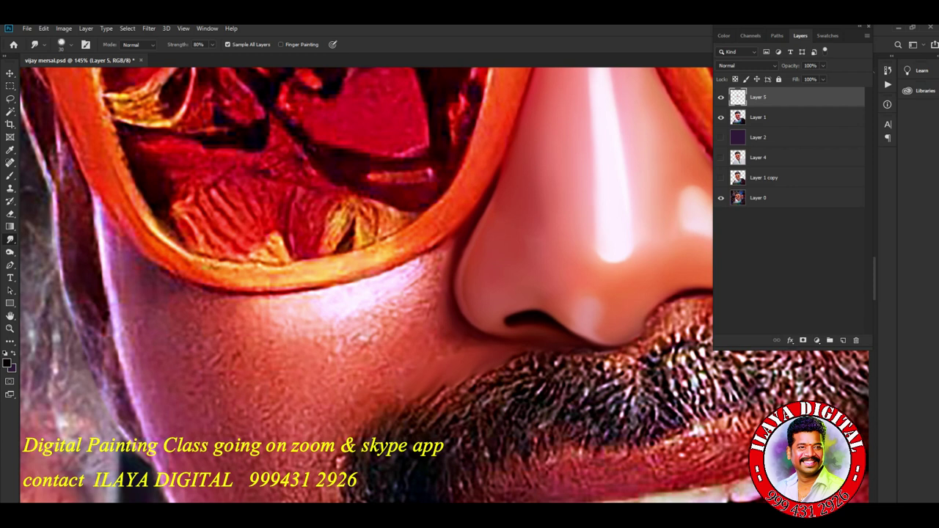
pyautogui.moveTo(400, 399); pyautogui.dragTo(390, 411)
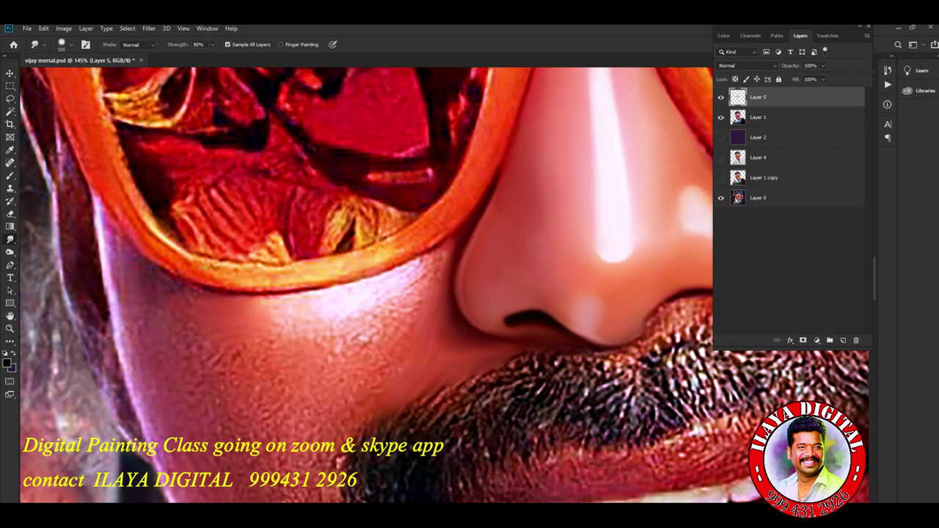
# Smooth the cheek skin and blend along the lower rim of the glasses.
pyautogui.moveTo(259, 374); pyautogui.dragTo(294, 422)
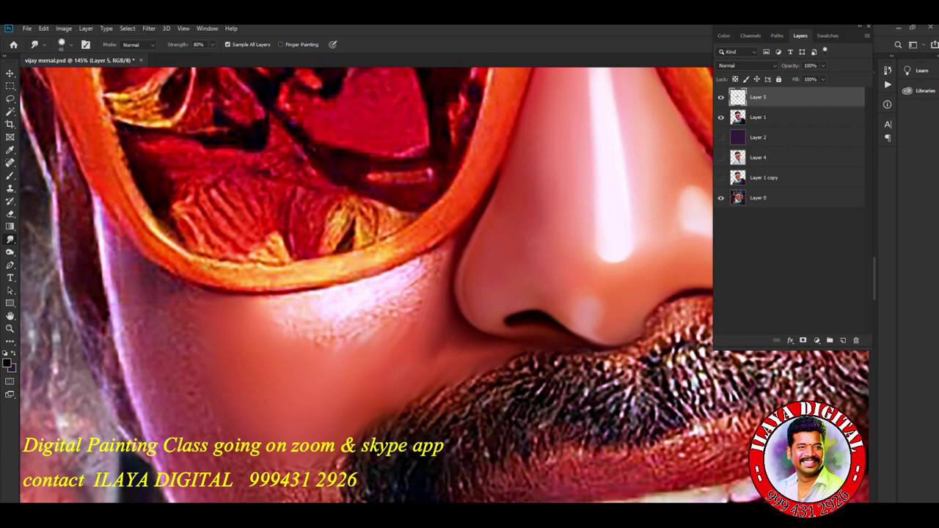
pyautogui.moveTo(220, 284)
pyautogui.mouseDown()
pyautogui.moveTo(360, 276)
pyautogui.moveTo(429, 238)
pyautogui.moveTo(261, 290)
pyautogui.moveTo(323, 292)
pyautogui.mouseUp()
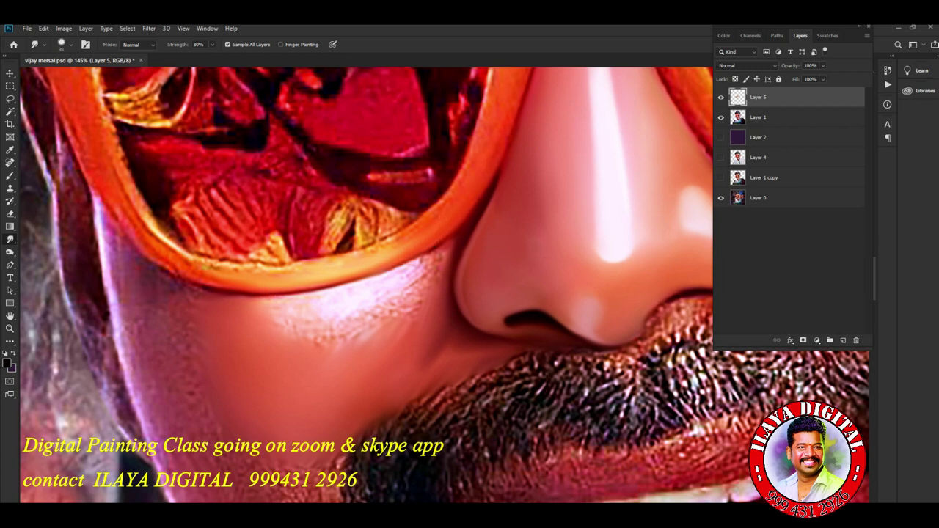
pyautogui.moveTo(411, 261)
pyautogui.mouseDown()
pyautogui.moveTo(449, 249)
pyautogui.moveTo(444, 257)
pyautogui.mouseUp()
pyautogui.moveTo(287, 316)
pyautogui.mouseDown()
pyautogui.moveTo(275, 329)
pyautogui.moveTo(353, 336)
pyautogui.mouseUp()
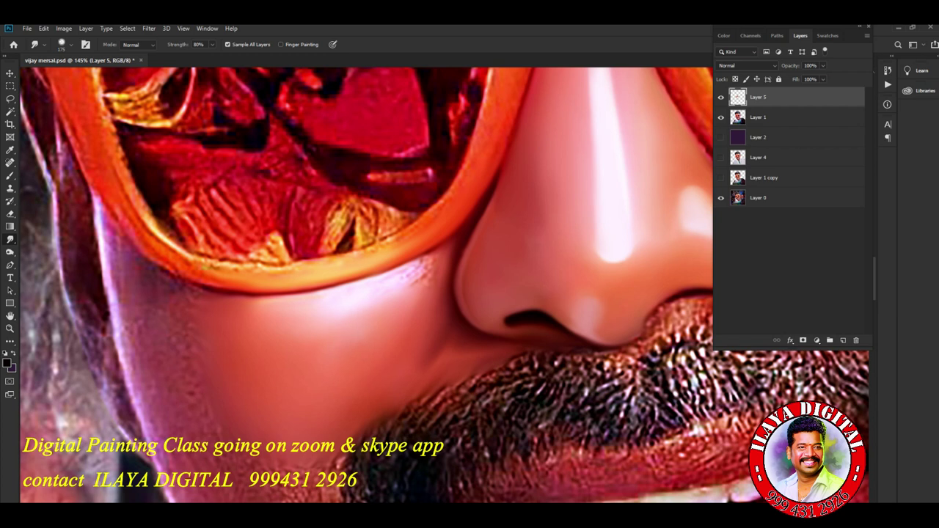
# With the brush reduced to 60, smudge a bright streak and soft spot onto the cheek.
pyautogui.press('[')
pyautogui.press('[')
pyautogui.press('[')
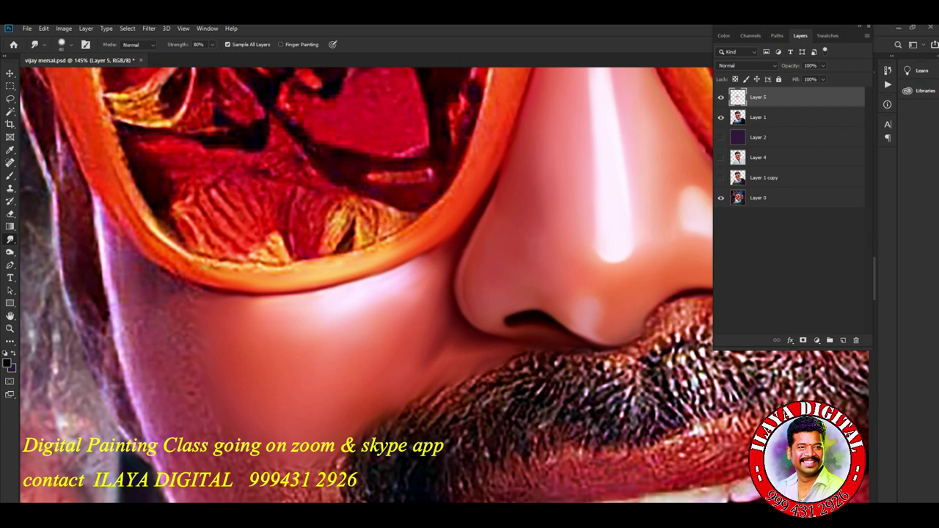
pyautogui.moveTo(323, 304); pyautogui.dragTo(302, 324)
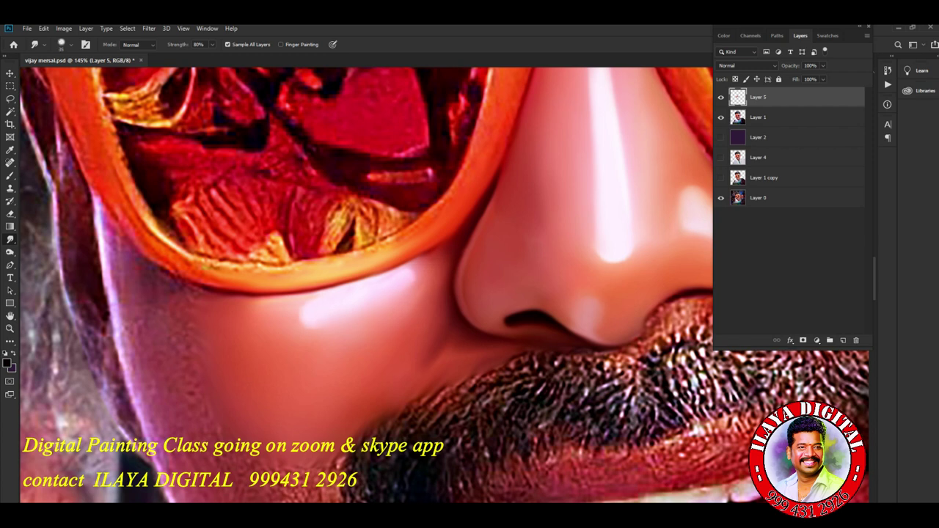
pyautogui.moveTo(353, 339); pyautogui.dragTo(357, 343)
pyautogui.scroll(-5, 582, 300)
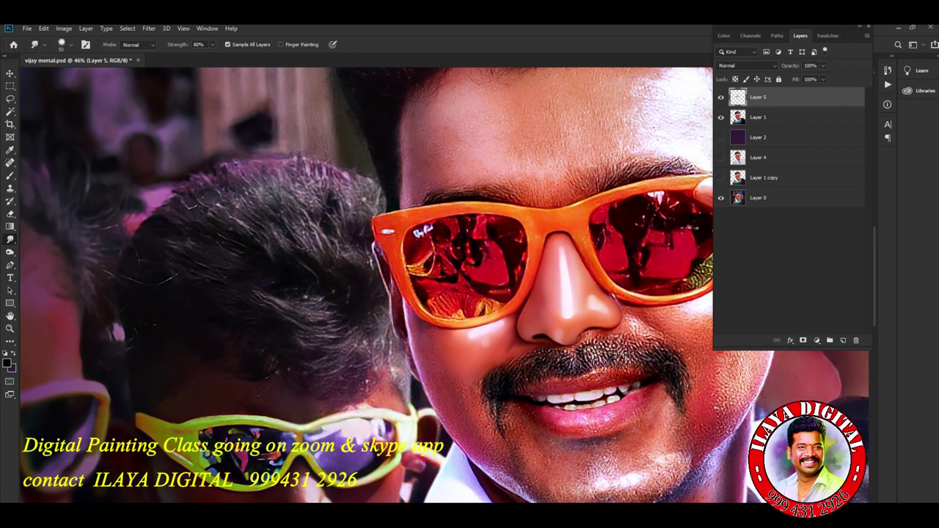
# Smudge the cheek shading under the lower glasses rim, then enlarge the brush to 100.
pyautogui.scroll(3, 583, 301)
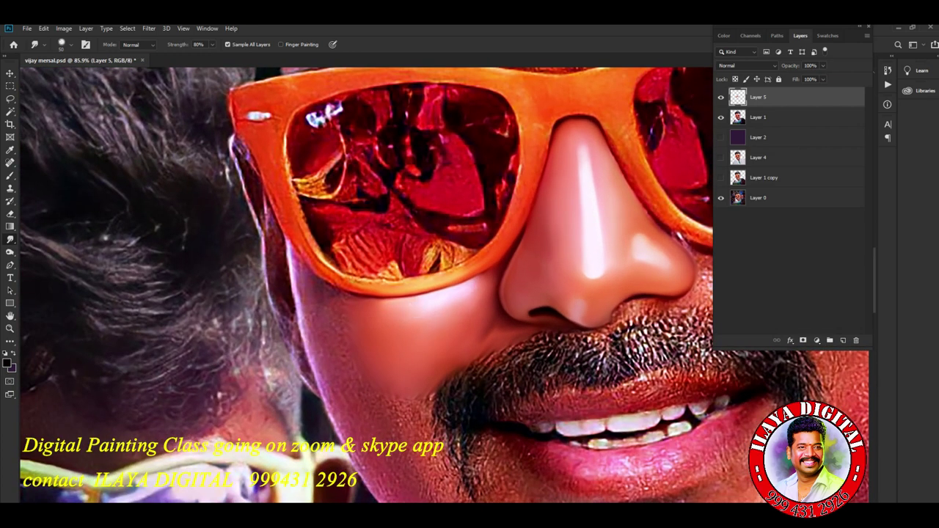
pyautogui.scroll(-3, 483, 305)
pyautogui.scroll(4, 483, 305)
pyautogui.scroll(3, 483, 305)
pyautogui.scroll(-2, 481, 339)
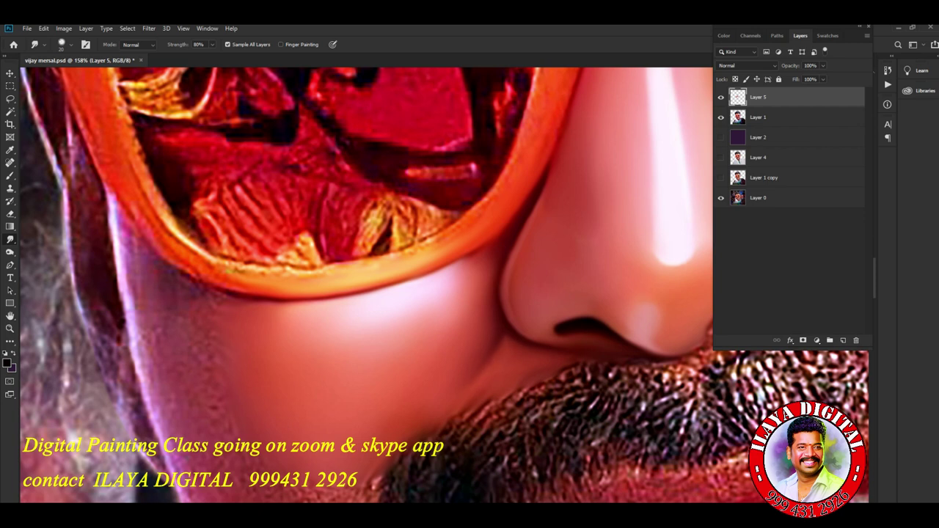
pyautogui.scroll(-5, 367, 286)
pyautogui.scroll(2, 367, 287)
pyautogui.scroll(-1, 367, 287)
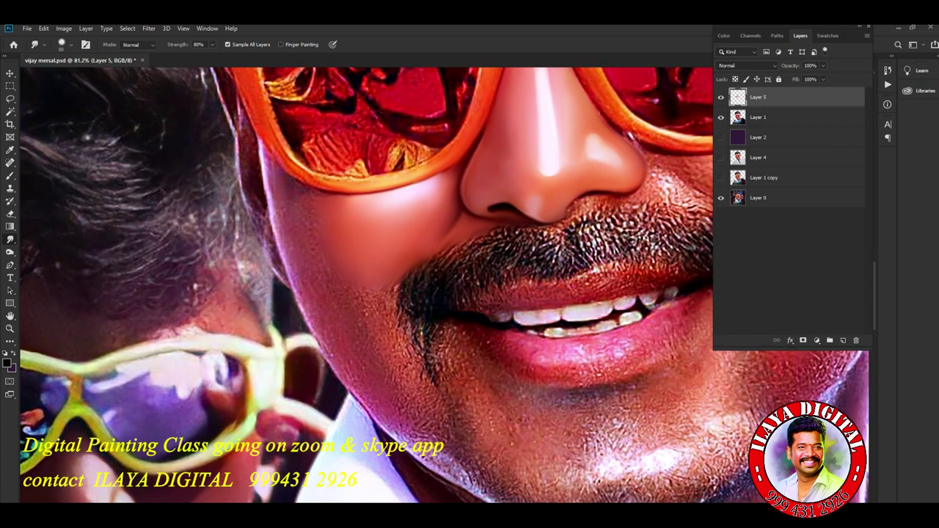
pyautogui.moveTo(301, 179)
pyautogui.mouseDown()
pyautogui.moveTo(359, 192)
pyautogui.moveTo(407, 184)
pyautogui.moveTo(440, 163)
pyautogui.mouseUp()
pyautogui.press(']')
pyautogui.press(']')
pyautogui.press(']')
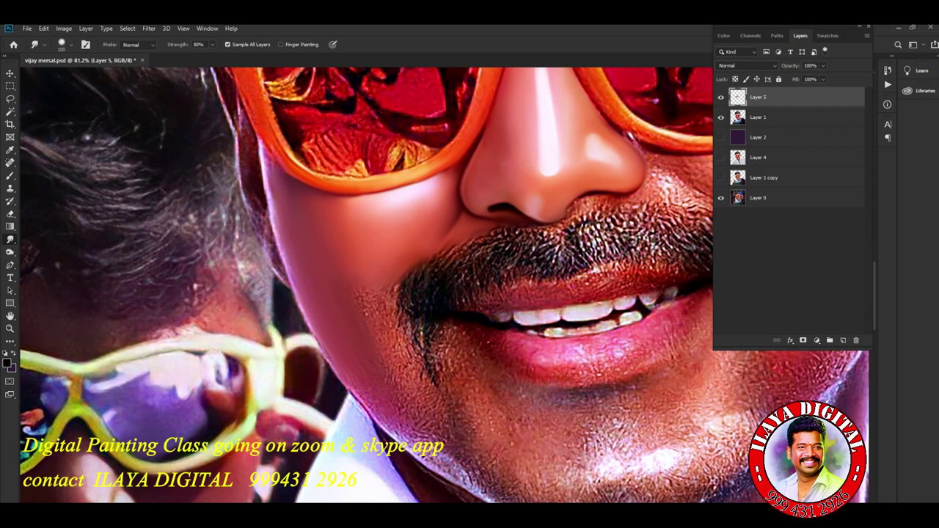
pyautogui.hotkey('ctrl', 'h')
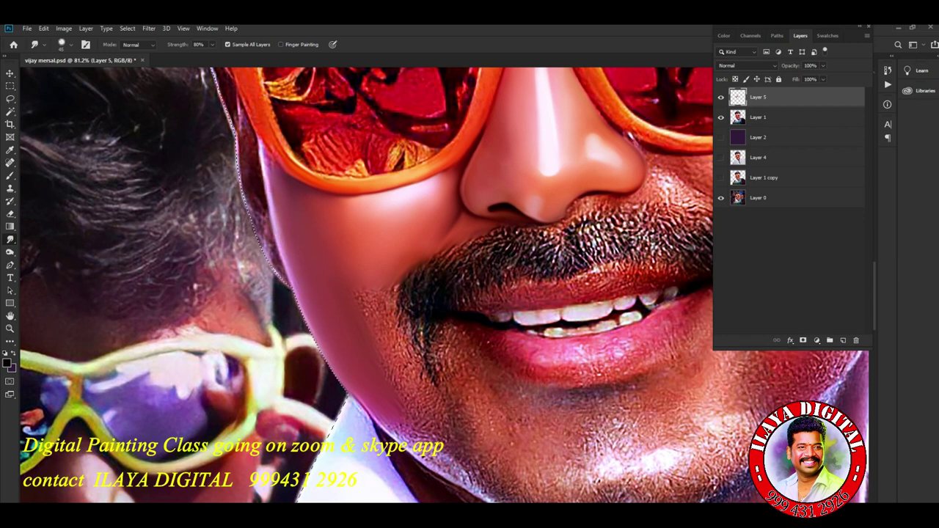
pyautogui.press('[')
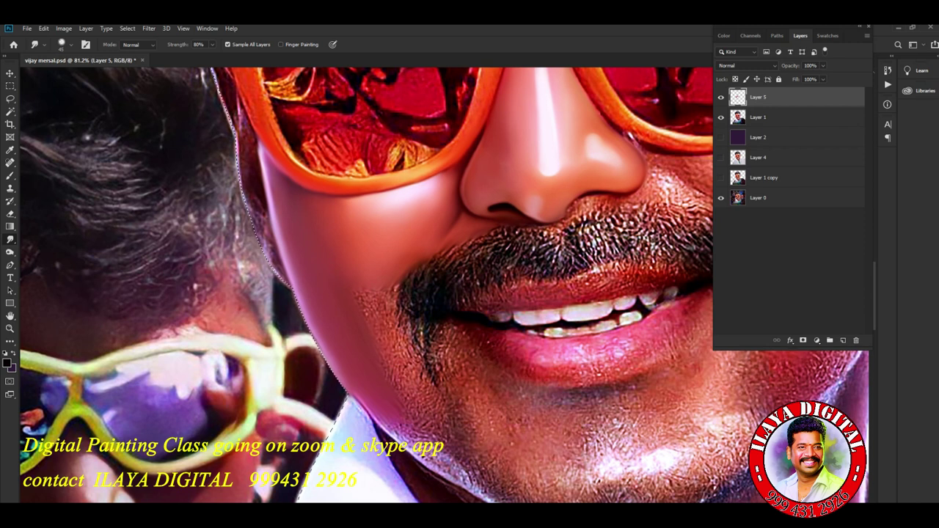
pyautogui.moveTo(404, 348)
pyautogui.mouseDown()
pyautogui.moveTo(402, 382)
pyautogui.moveTo(422, 393)
pyautogui.mouseUp()
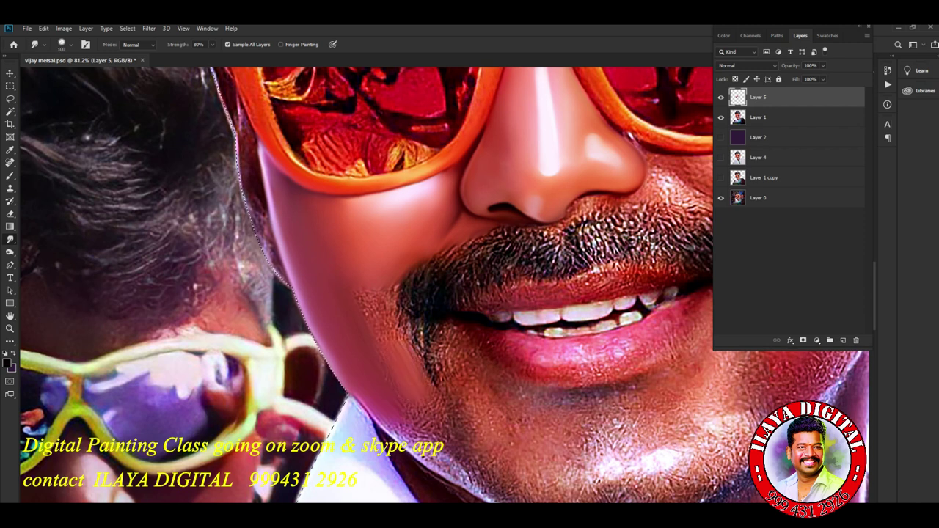
pyautogui.moveTo(391, 332); pyautogui.dragTo(393, 305)
pyautogui.press(']')
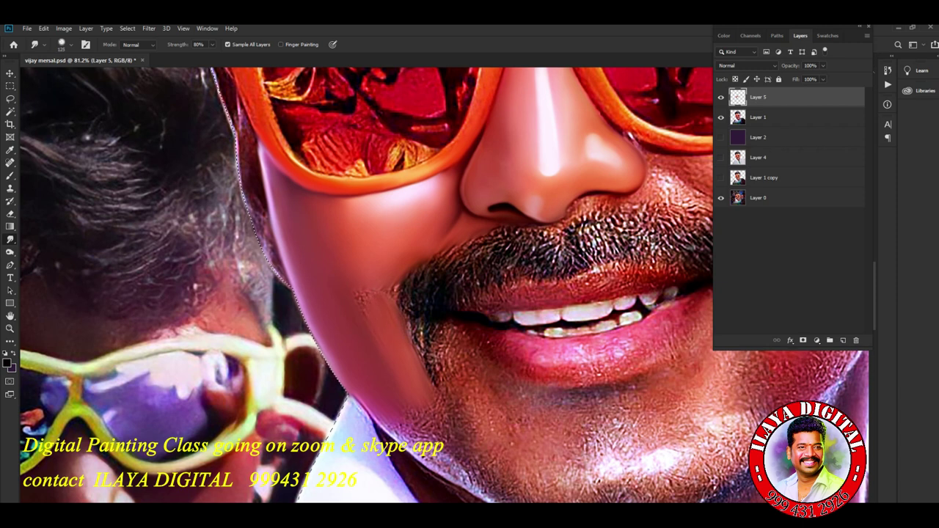
pyautogui.press(']')
pyautogui.press(']')
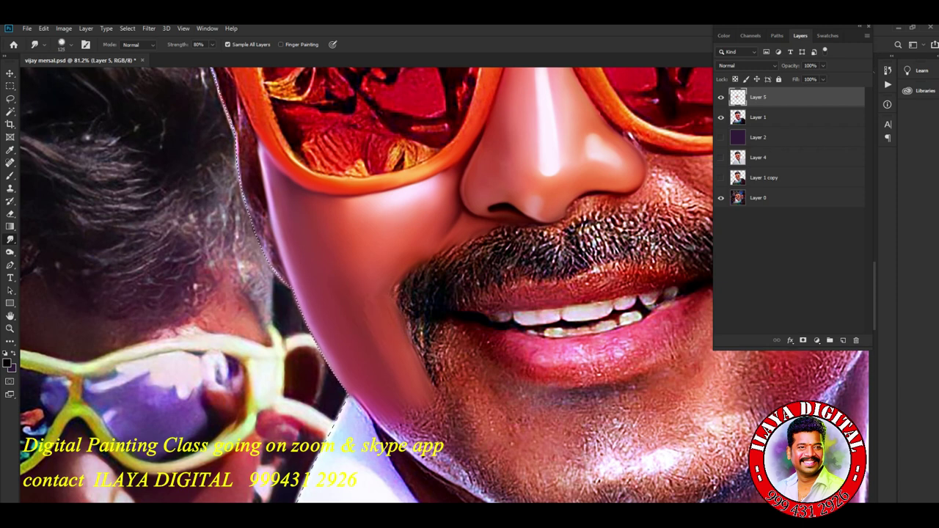
pyautogui.press('[')
pyautogui.press('[')
pyautogui.press('[')
pyautogui.press(']')
pyautogui.press(']')
pyautogui.press(']')
pyautogui.scroll(-5, 622, 315)
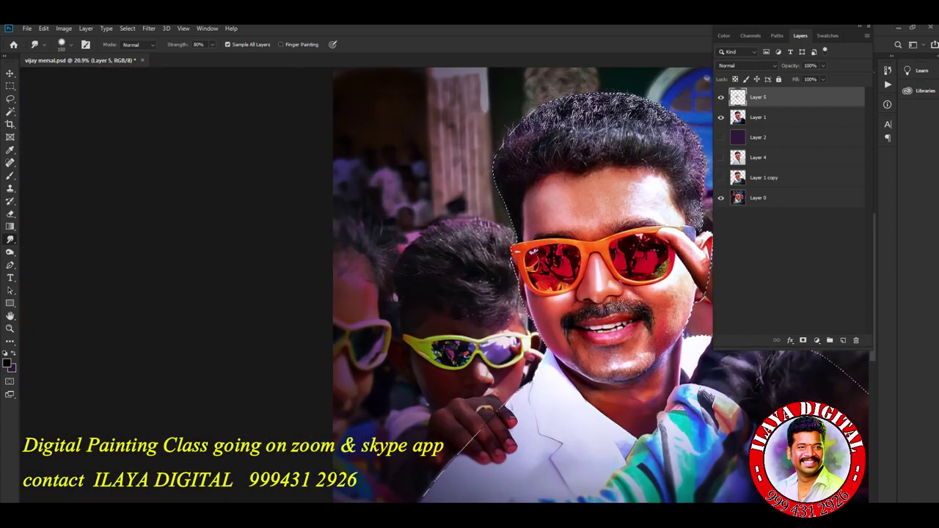
pyautogui.scroll(2, 701, 290)
pyautogui.scroll(1, 701, 291)
pyautogui.scroll(1, 701, 290)
pyautogui.scroll(1, 701, 291)
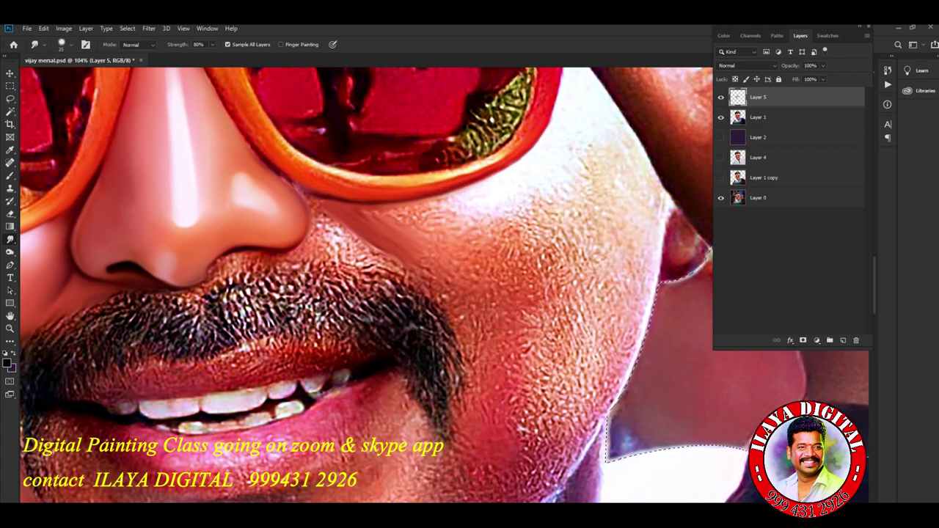
pyautogui.scroll(5, 294, 183)
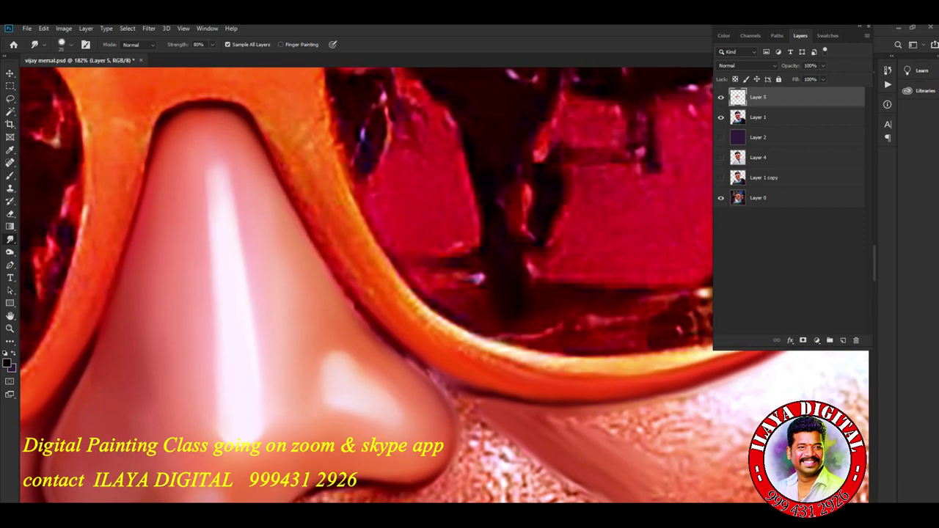
# Soften the nose's edges and dark left outline, plus the orange frame edge right of the nose.
pyautogui.moveTo(433, 371); pyautogui.dragTo(514, 396)
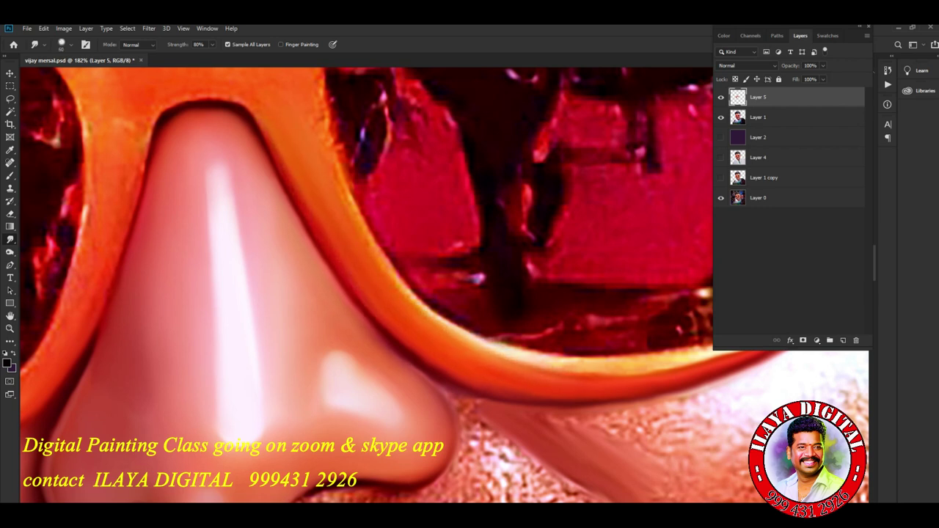
pyautogui.moveTo(132, 182); pyautogui.dragTo(110, 246)
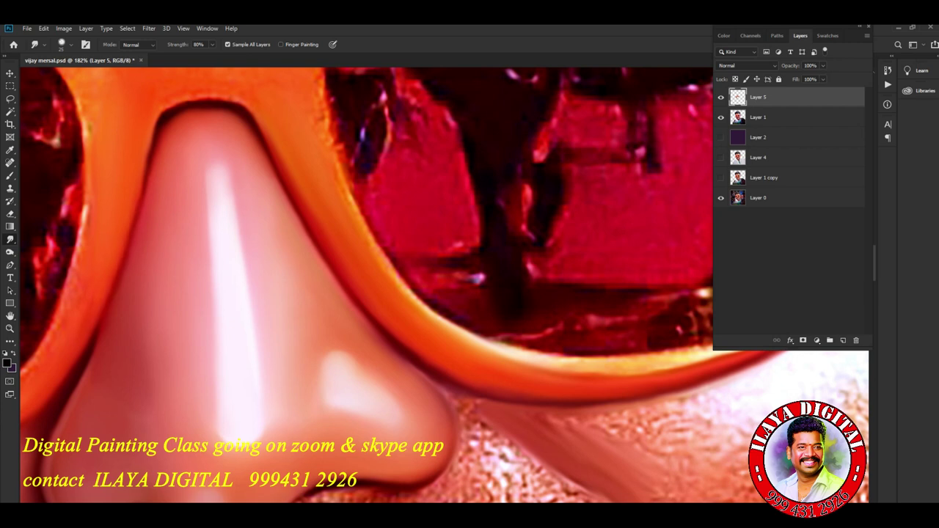
pyautogui.moveTo(220, 257); pyautogui.dragTo(374, 378)
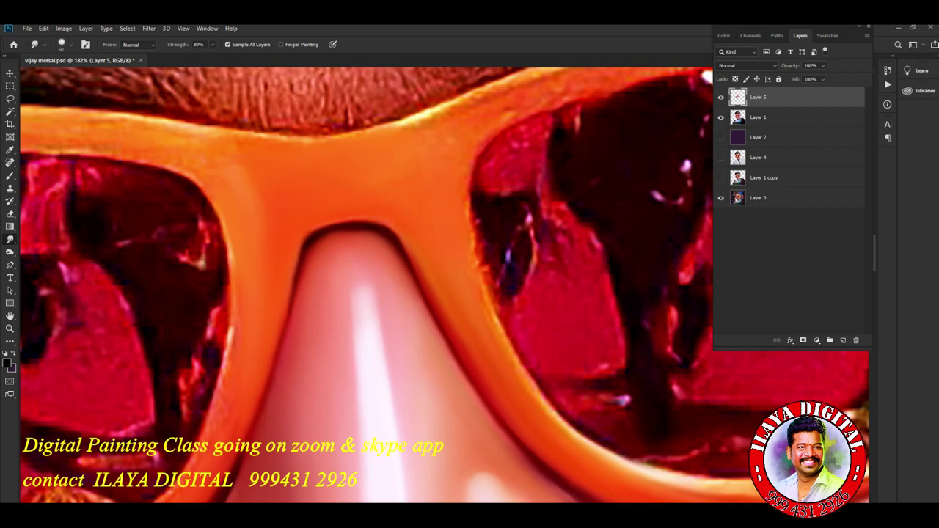
pyautogui.moveTo(477, 323); pyautogui.dragTo(587, 440)
pyautogui.scroll(-5, 367, 286)
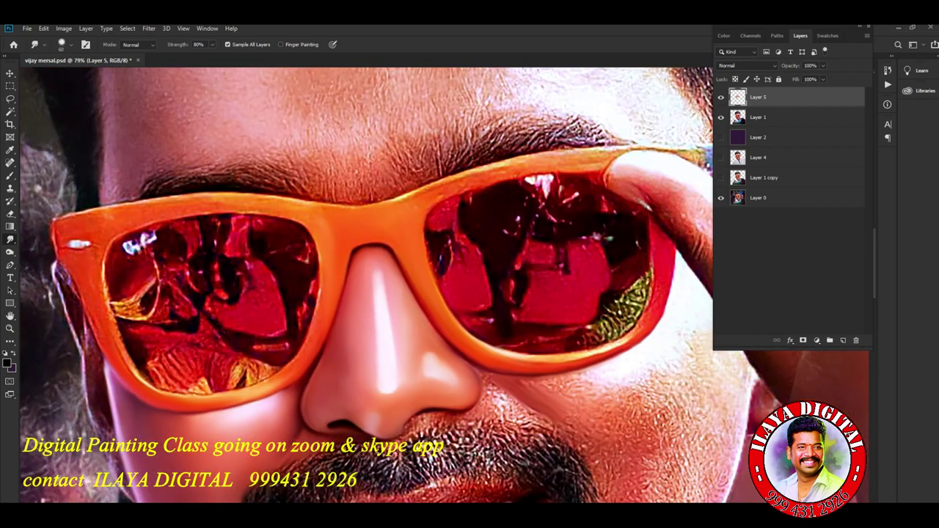
# Smooth a patch of textured right-cheek skin, extending it rightward and upward.
pyautogui.scroll(2, 367, 286)
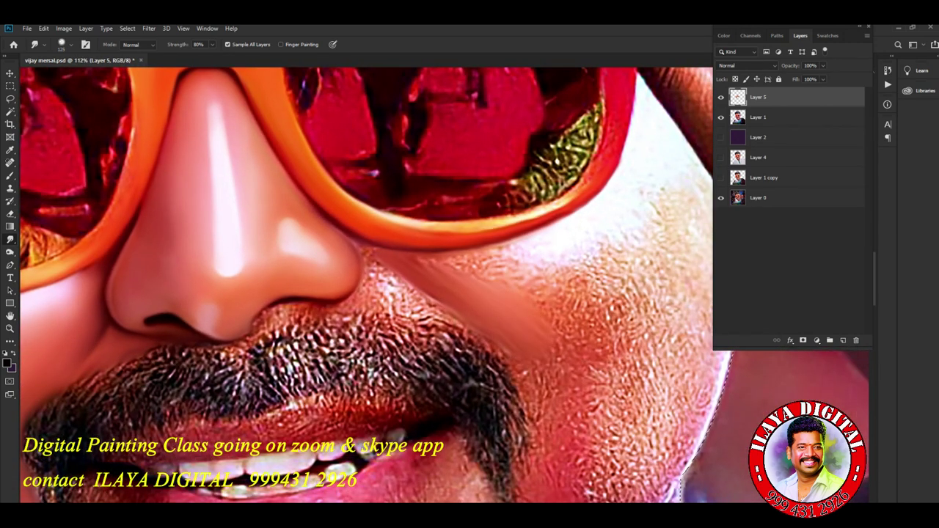
pyautogui.moveTo(562, 301)
pyautogui.mouseDown()
pyautogui.moveTo(616, 326)
pyautogui.moveTo(642, 298)
pyautogui.mouseUp()
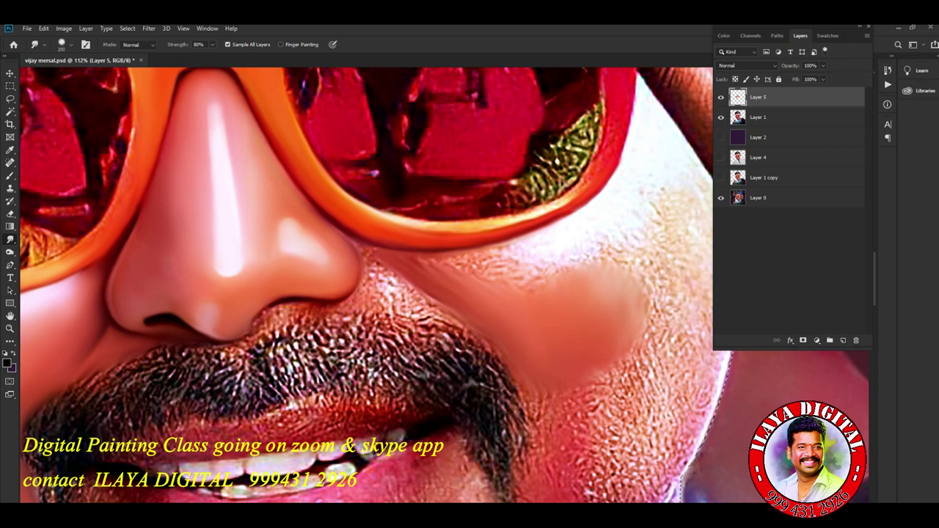
pyautogui.scroll(3, 367, 286)
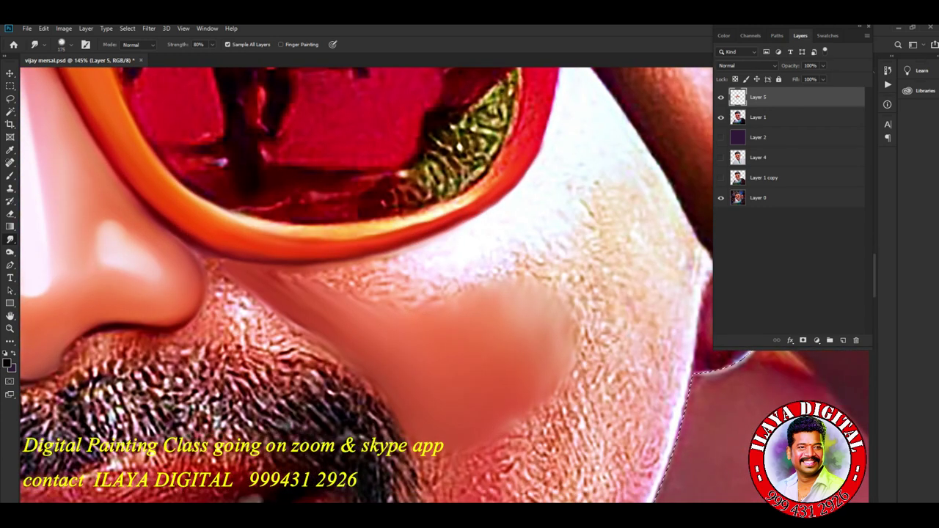
pyautogui.moveTo(499, 323); pyautogui.dragTo(580, 360)
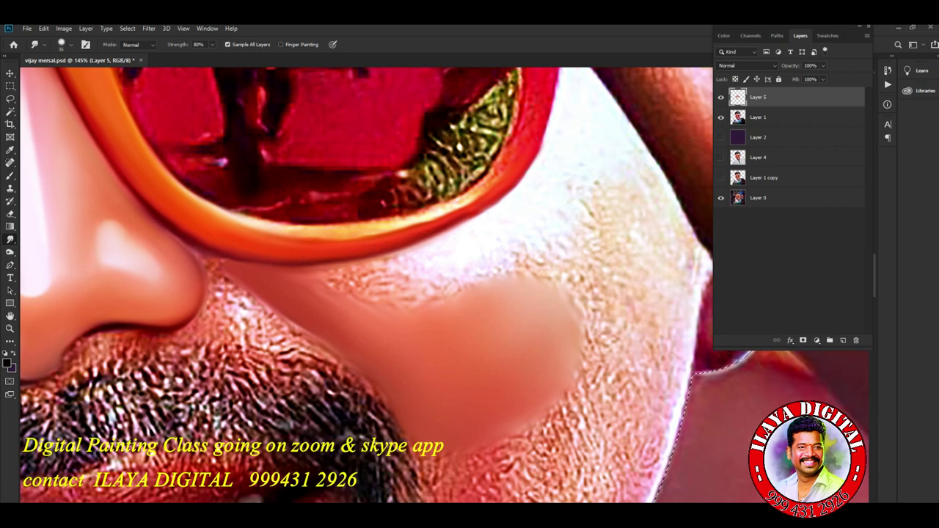
pyautogui.moveTo(540, 275)
pyautogui.mouseDown()
pyautogui.moveTo(561, 244)
pyautogui.moveTo(580, 323)
pyautogui.moveTo(580, 400)
pyautogui.mouseUp()
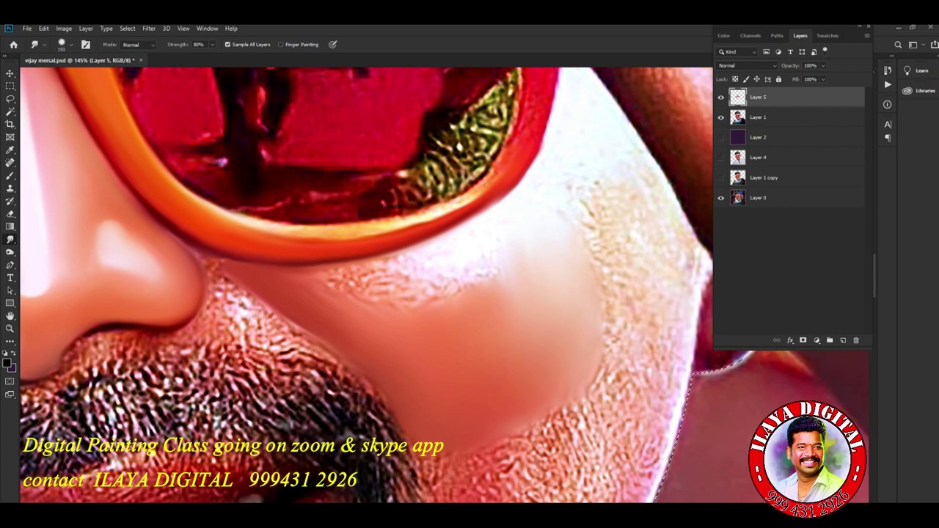
# Smooth the textured skin directly below the glasses.
pyautogui.moveTo(371, 275); pyautogui.dragTo(316, 301)
pyautogui.moveTo(392, 268); pyautogui.dragTo(360, 292)
pyautogui.moveTo(425, 260); pyautogui.dragTo(433, 285)
pyautogui.moveTo(397, 253)
pyautogui.mouseDown()
pyautogui.moveTo(455, 286)
pyautogui.moveTo(439, 286)
pyautogui.mouseUp()
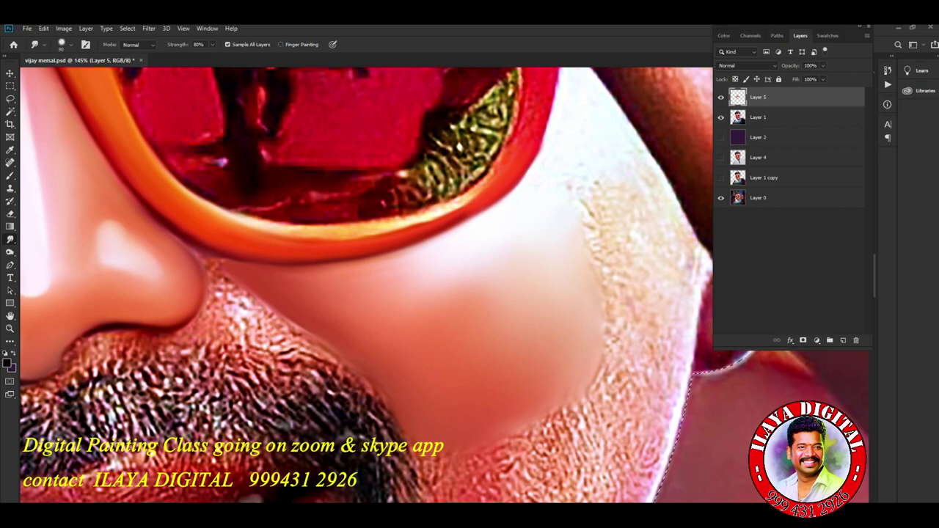
# Smooth the cheek's outer edge, lower cheek and the textured vertical strip.
pyautogui.moveTo(648, 182); pyautogui.dragTo(698, 322)
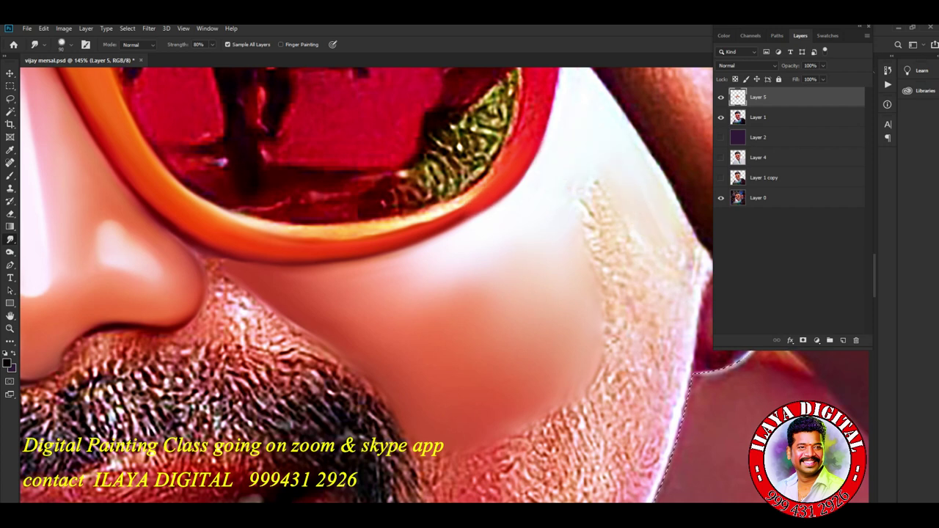
pyautogui.moveTo(646, 294)
pyautogui.mouseDown()
pyautogui.moveTo(616, 406)
pyautogui.moveTo(649, 449)
pyautogui.mouseUp()
pyautogui.moveTo(585, 199)
pyautogui.mouseDown()
pyautogui.moveTo(616, 279)
pyautogui.moveTo(593, 254)
pyautogui.mouseUp()
pyautogui.moveTo(606, 301); pyautogui.dragTo(591, 414)
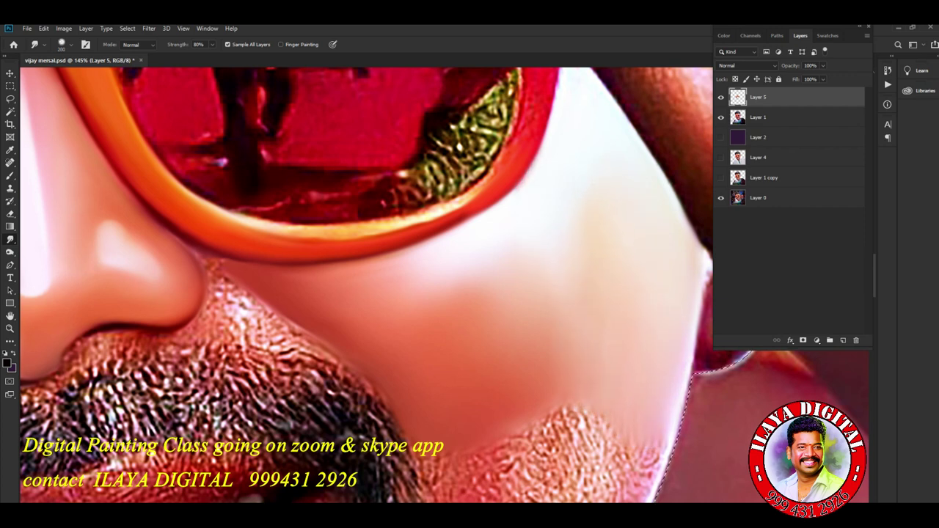
pyautogui.moveTo(478, 301); pyautogui.dragTo(547, 356)
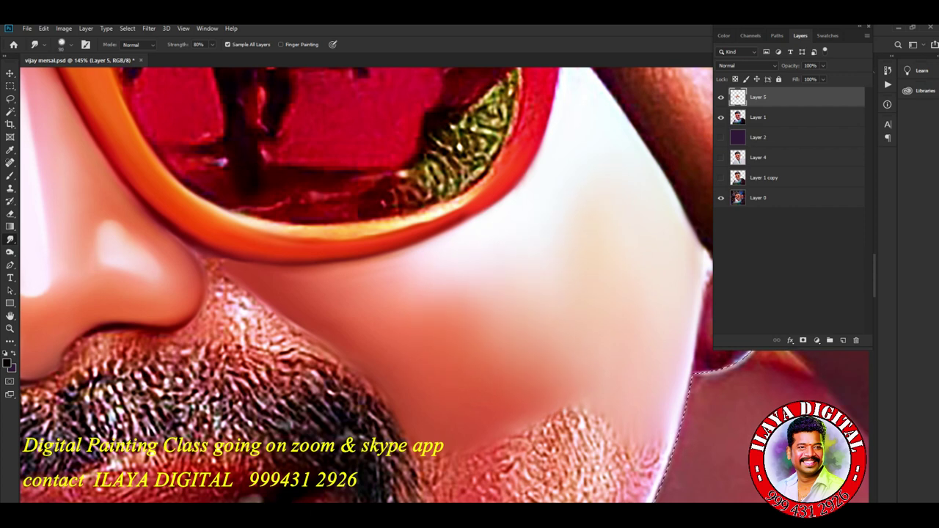
pyautogui.scroll(-3, 441, 279)
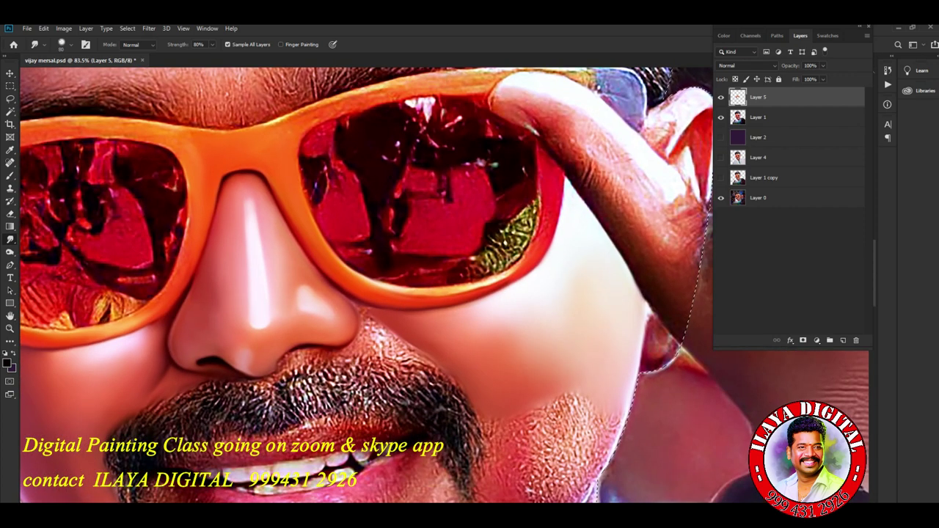
# Zoom to the nose and smooth the skin above the moustache below the nose.
pyautogui.scroll(4, 440, 279)
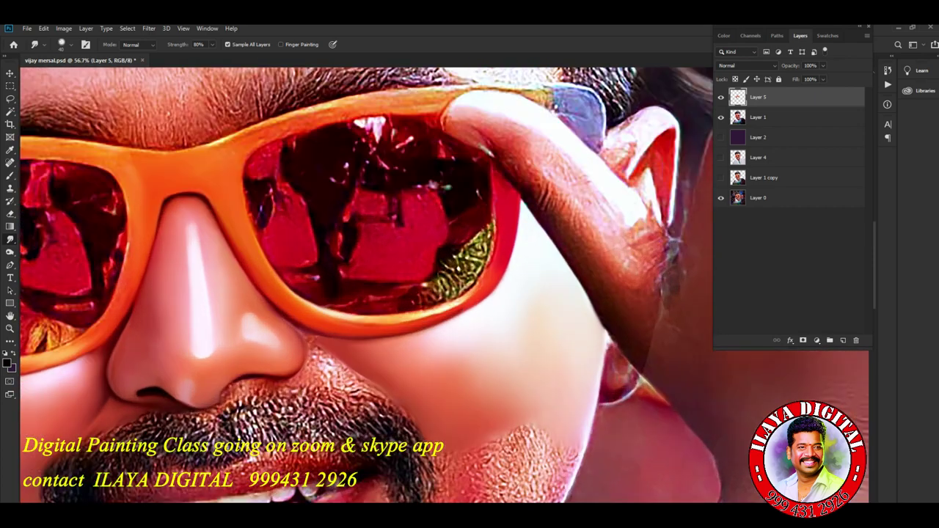
pyautogui.moveTo(220, 367); pyautogui.dragTo(367, 367)
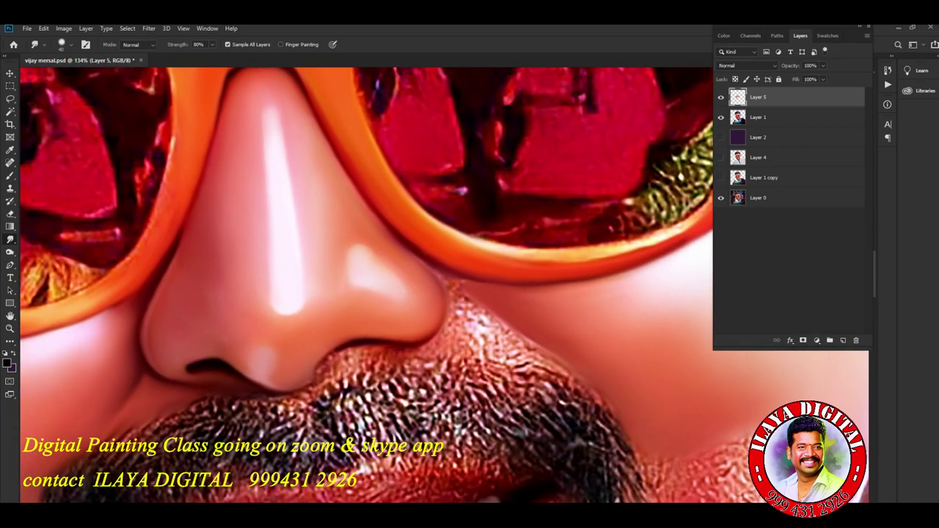
pyautogui.scroll(2, 529, 352)
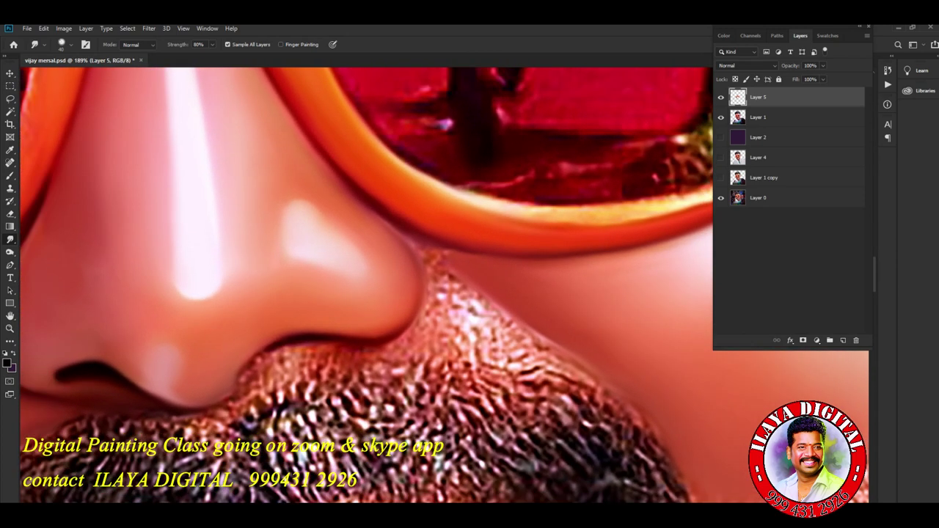
pyautogui.moveTo(440, 312)
pyautogui.mouseDown()
pyautogui.moveTo(518, 319)
pyautogui.moveTo(580, 370)
pyautogui.mouseUp()
pyautogui.moveTo(462, 341); pyautogui.dragTo(591, 378)
pyautogui.moveTo(455, 323)
pyautogui.mouseDown()
pyautogui.moveTo(411, 352)
pyautogui.moveTo(499, 371)
pyautogui.mouseUp()
# Smooth the speckles beside the nostril and soften the moustache edge beneath it.
pyautogui.moveTo(455, 342)
pyautogui.mouseDown()
pyautogui.moveTo(463, 367)
pyautogui.moveTo(404, 334)
pyautogui.moveTo(389, 364)
pyautogui.moveTo(432, 292)
pyautogui.moveTo(423, 248)
pyautogui.mouseUp()
pyautogui.moveTo(492, 301); pyautogui.dragTo(440, 267)
pyautogui.moveTo(444, 309)
pyautogui.mouseDown()
pyautogui.moveTo(433, 266)
pyautogui.moveTo(441, 261)
pyautogui.moveTo(408, 239)
pyautogui.mouseUp()
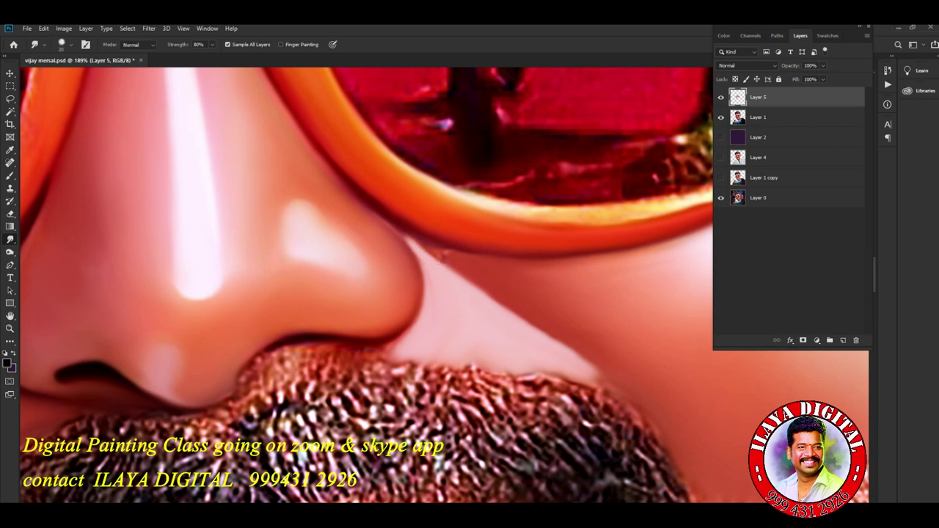
pyautogui.moveTo(400, 342); pyautogui.dragTo(387, 349)
pyautogui.moveTo(326, 356); pyautogui.dragTo(279, 360)
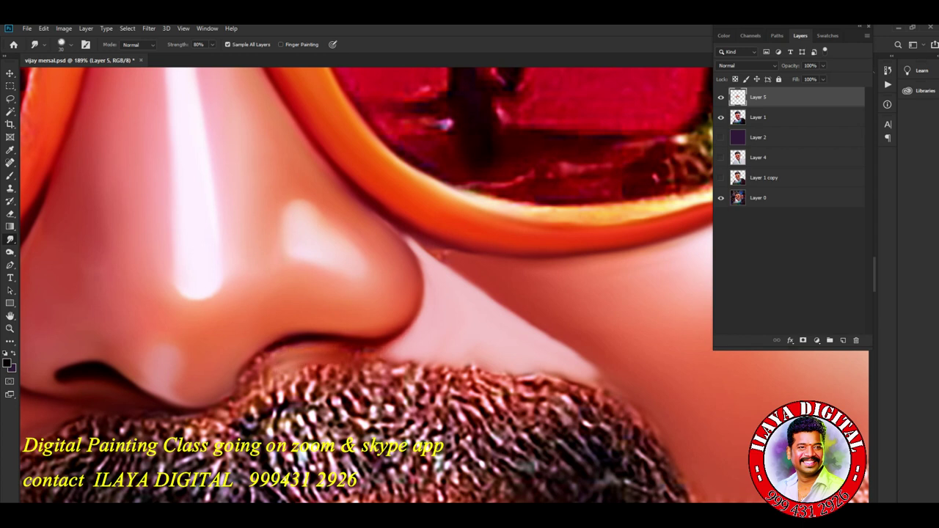
pyautogui.moveTo(405, 326)
pyautogui.mouseDown()
pyautogui.moveTo(392, 341)
pyautogui.moveTo(426, 286)
pyautogui.mouseUp()
pyautogui.moveTo(435, 249)
pyautogui.mouseDown()
pyautogui.moveTo(426, 240)
pyautogui.moveTo(447, 249)
pyautogui.mouseUp()
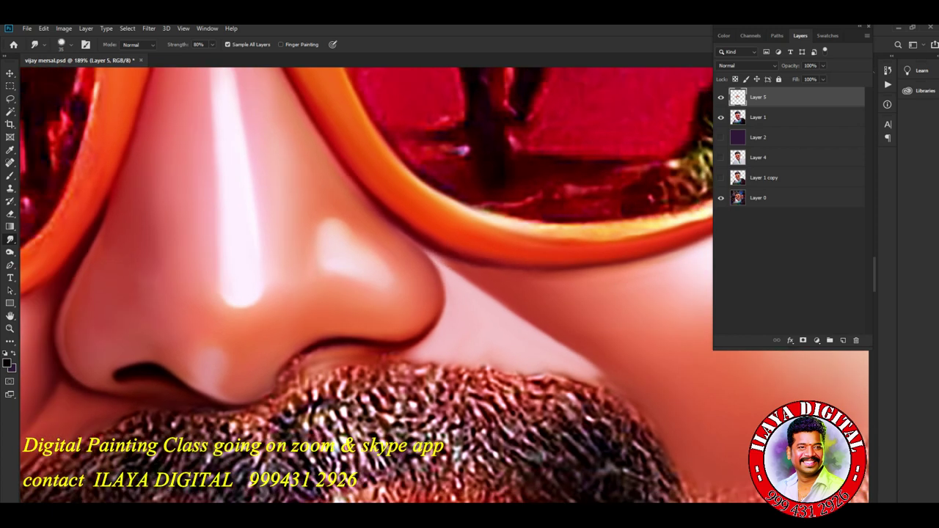
pyautogui.scroll(3, 18, 414)
# Smudge the nose's lower contour and the moustache's upper edge, resizing the brush for finer strokes.
pyautogui.scroll(2, 18, 414)
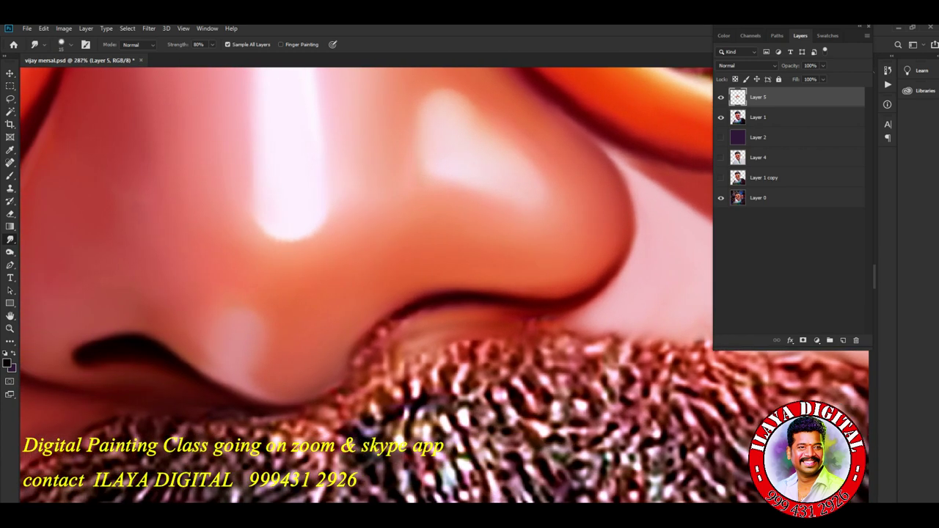
pyautogui.moveTo(486, 317)
pyautogui.mouseDown()
pyautogui.moveTo(562, 313)
pyautogui.moveTo(622, 257)
pyautogui.moveTo(635, 214)
pyautogui.mouseUp()
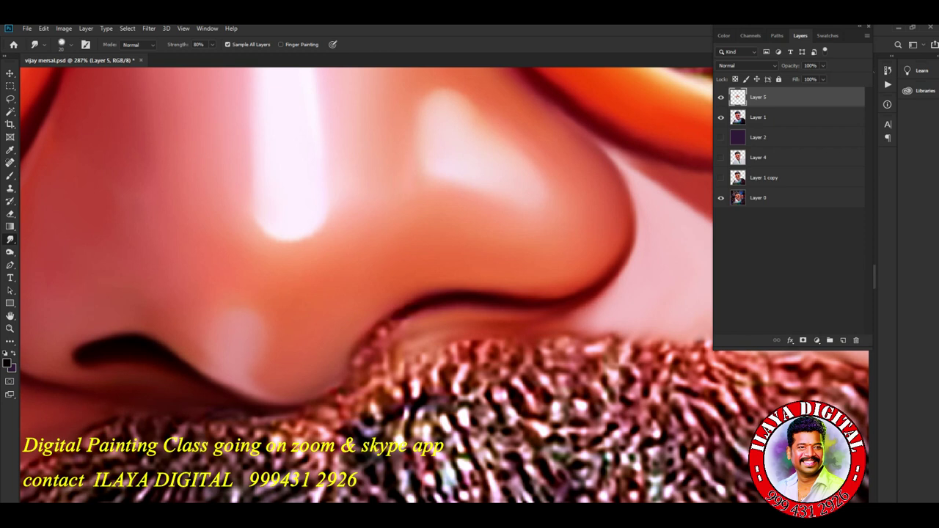
pyautogui.moveTo(393, 321)
pyautogui.mouseDown()
pyautogui.moveTo(430, 312)
pyautogui.moveTo(354, 381)
pyautogui.mouseUp()
pyautogui.press(']')
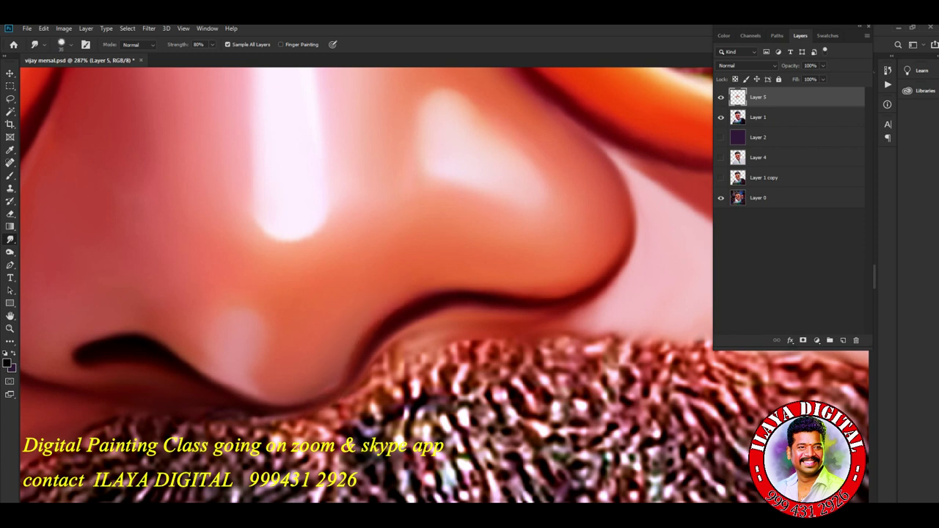
pyautogui.moveTo(345, 380); pyautogui.dragTo(329, 391)
pyautogui.moveTo(402, 346); pyautogui.dragTo(381, 380)
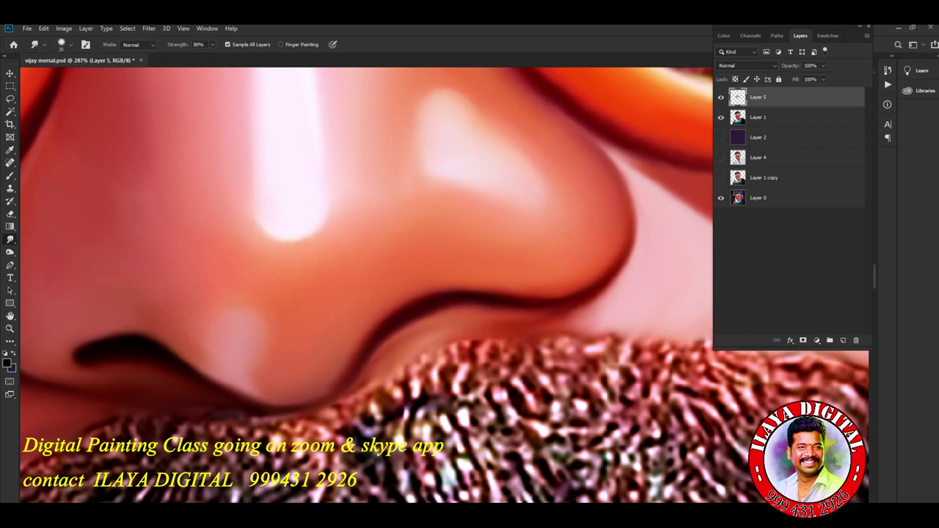
pyautogui.moveTo(603, 295); pyautogui.dragTo(581, 328)
pyautogui.press('[')
pyautogui.moveTo(253, 420)
pyautogui.mouseDown()
pyautogui.moveTo(301, 423)
pyautogui.moveTo(345, 400)
pyautogui.mouseUp()
pyautogui.press(']')
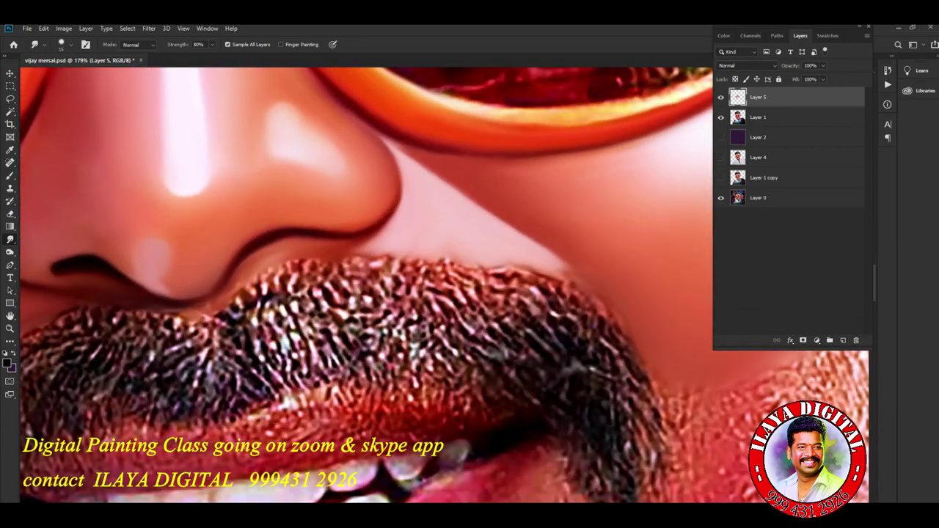
# Erase the over-smudged mustache edge on Layer 5 and fit the whole face in view.
pyautogui.press(']')
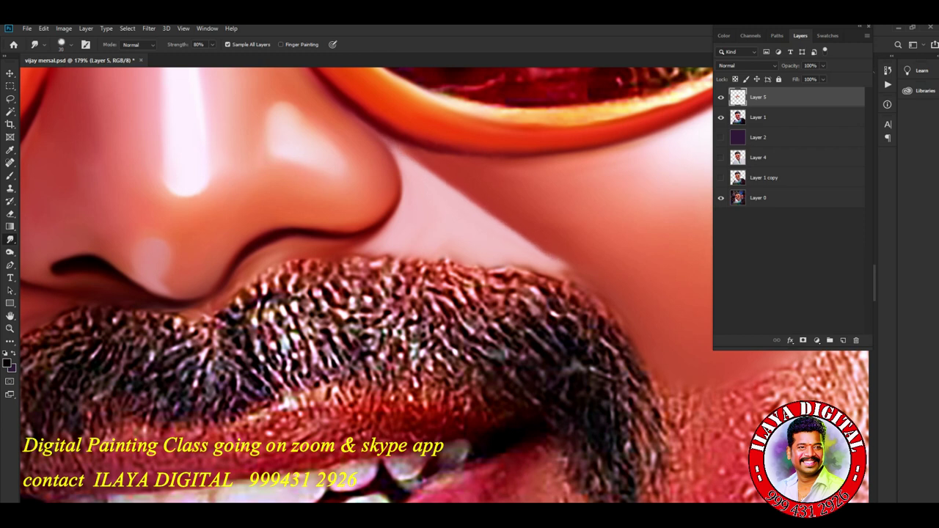
pyautogui.press('e')
pyautogui.moveTo(574, 278)
pyautogui.mouseDown()
pyautogui.moveTo(539, 265)
pyautogui.moveTo(361, 251)
pyautogui.mouseUp()
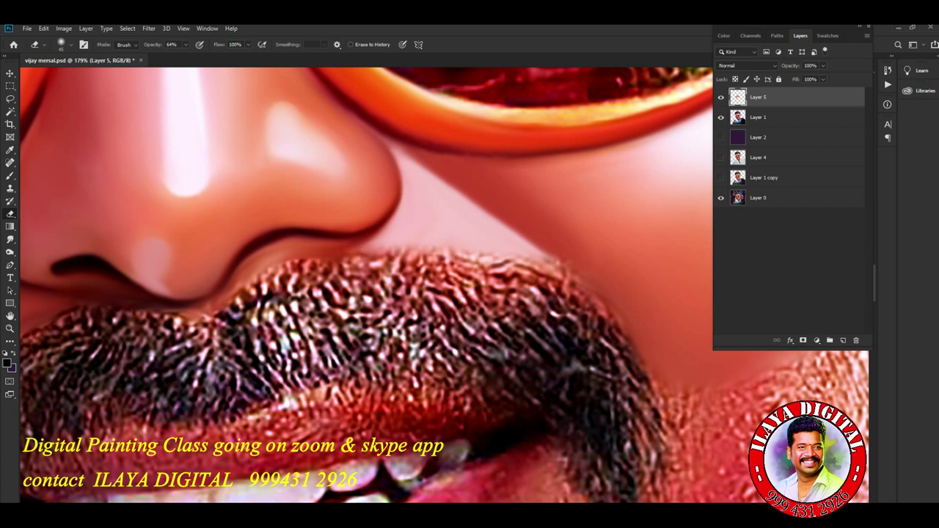
pyautogui.hotkey('ctrl', '0')
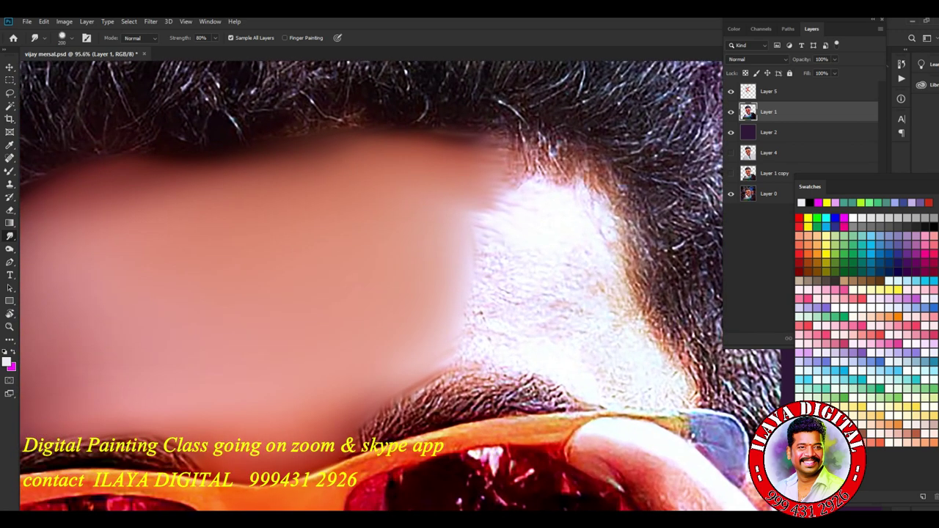
# On Layer 5, smudge the white forehead patch smoother and up into the hair.
pyautogui.moveTo(555, 189)
pyautogui.mouseDown()
pyautogui.moveTo(559, 180)
pyautogui.moveTo(526, 172)
pyautogui.moveTo(488, 210)
pyautogui.mouseUp()
pyautogui.click(768, 91)
pyautogui.moveTo(598, 289); pyautogui.dragTo(565, 308)
pyautogui.moveTo(613, 221); pyautogui.dragTo(635, 294)
pyautogui.moveTo(624, 249); pyautogui.dragTo(660, 353)
pyautogui.moveTo(627, 268); pyautogui.dragTo(639, 304)
# Blend the forehead's right edge into the hair and smooth the rough textured patches.
pyautogui.moveTo(613, 213)
pyautogui.mouseDown()
pyautogui.moveTo(627, 300)
pyautogui.moveTo(686, 404)
pyautogui.mouseUp()
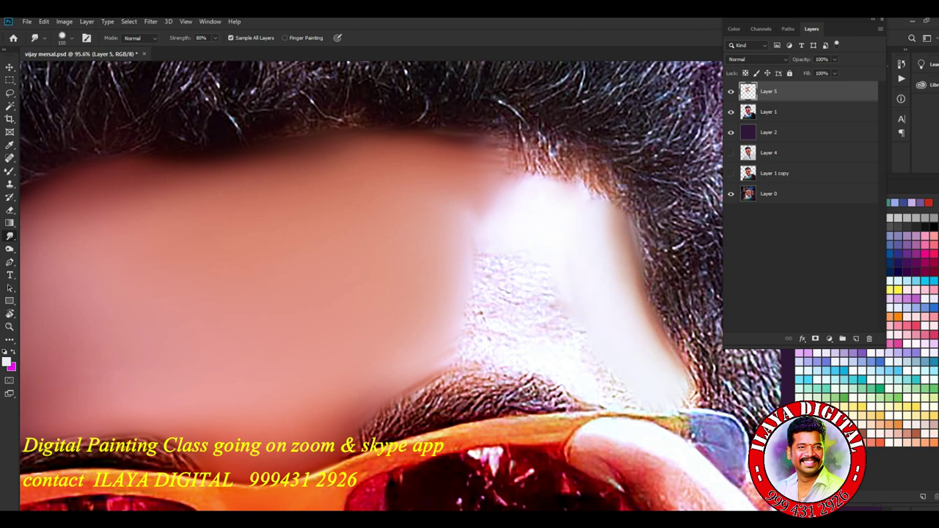
pyautogui.moveTo(529, 297); pyautogui.dragTo(620, 407)
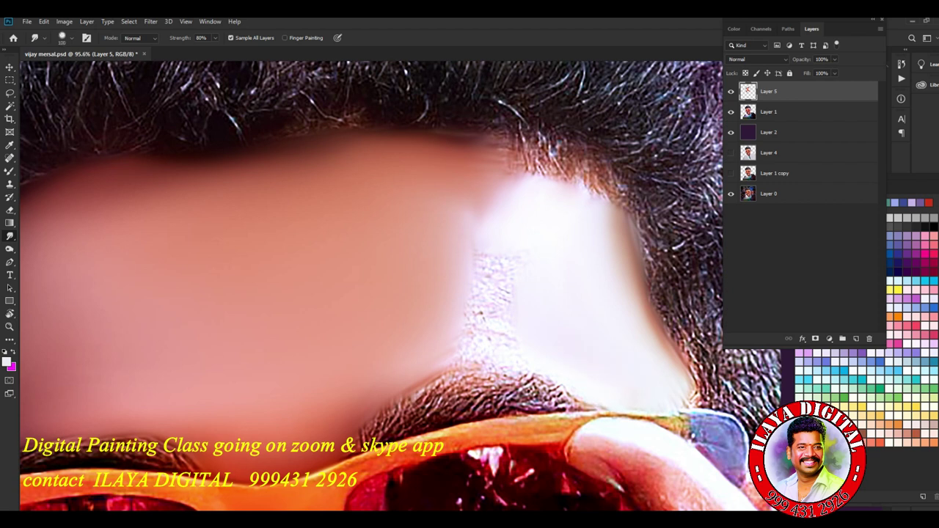
pyautogui.moveTo(688, 387); pyautogui.dragTo(702, 408)
pyautogui.moveTo(668, 353); pyautogui.dragTo(682, 386)
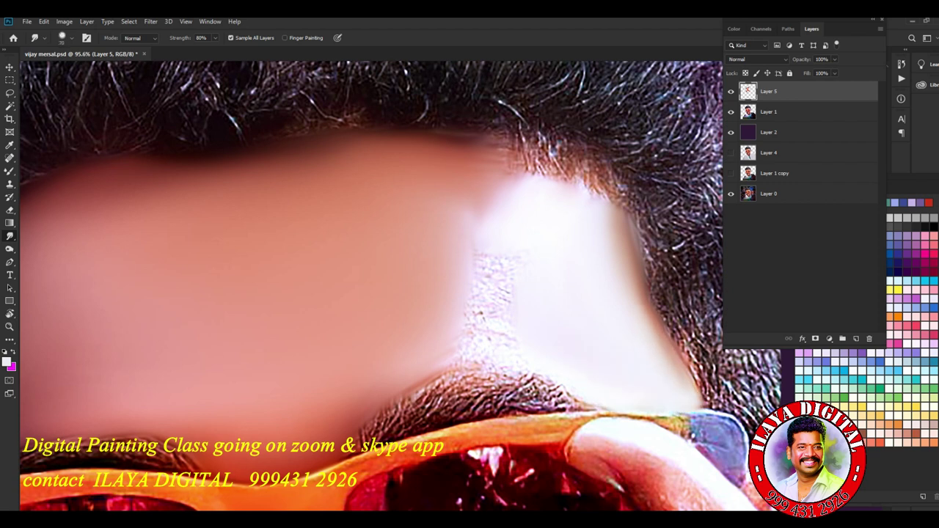
pyautogui.moveTo(475, 334); pyautogui.dragTo(511, 340)
pyautogui.moveTo(484, 257); pyautogui.dragTo(488, 323)
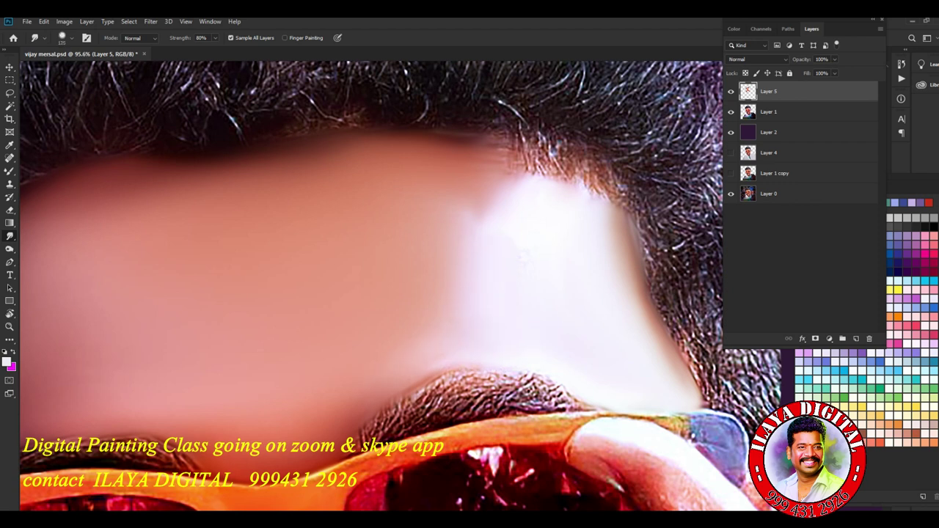
# Soften the forehead's jagged top edge, extending skin tone up into the hairline.
pyautogui.moveTo(486, 214)
pyautogui.mouseDown()
pyautogui.moveTo(510, 189)
pyautogui.moveTo(543, 174)
pyautogui.moveTo(566, 178)
pyautogui.mouseUp()
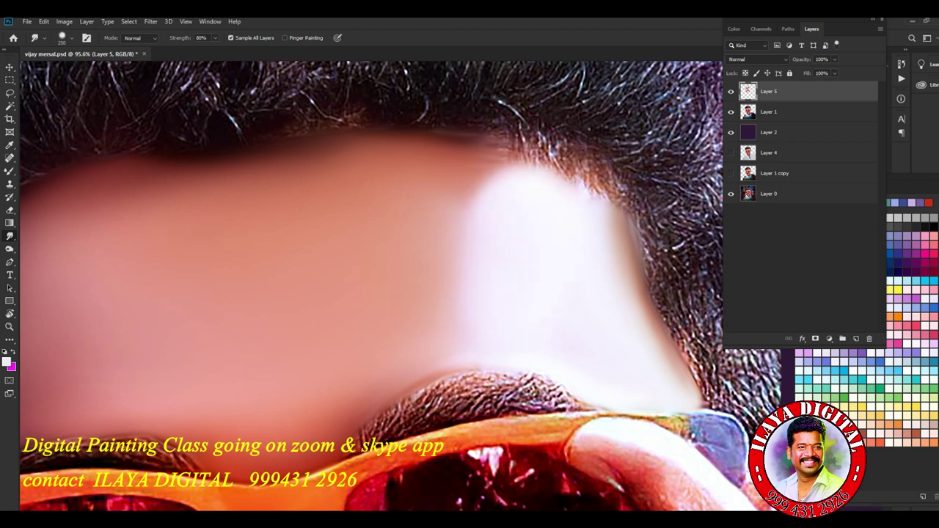
pyautogui.moveTo(505, 168); pyautogui.dragTo(533, 145)
pyautogui.moveTo(473, 184); pyautogui.dragTo(572, 150)
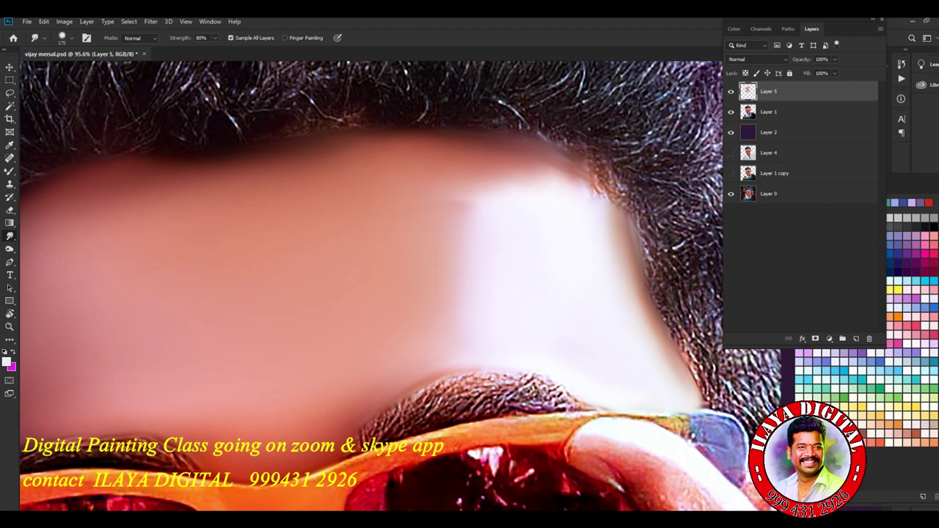
pyautogui.moveTo(514, 173); pyautogui.dragTo(554, 138)
pyautogui.moveTo(558, 198); pyautogui.dragTo(618, 171)
pyautogui.moveTo(529, 176); pyautogui.dragTo(590, 156)
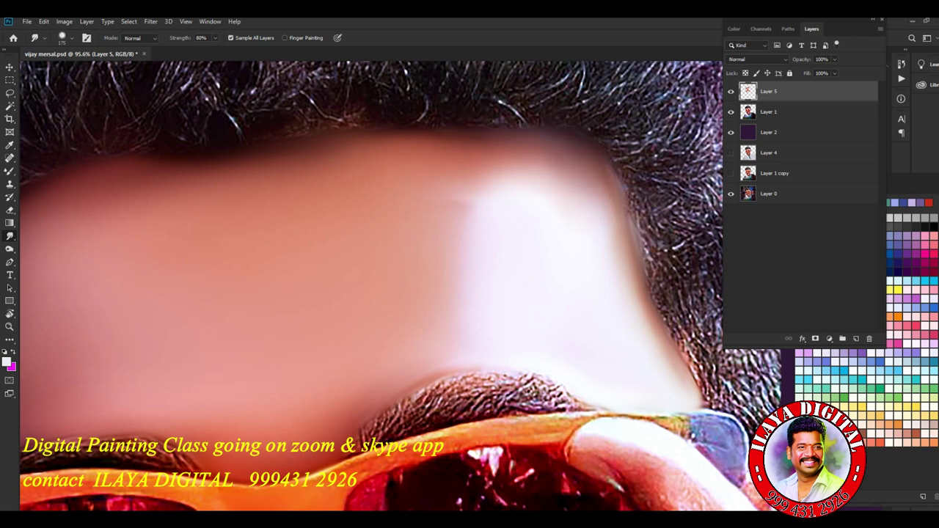
pyautogui.moveTo(572, 217); pyautogui.dragTo(622, 174)
pyautogui.moveTo(470, 182)
pyautogui.mouseDown()
pyautogui.moveTo(561, 154)
pyautogui.moveTo(613, 264)
pyautogui.mouseUp()
pyautogui.moveTo(561, 212); pyautogui.dragTo(599, 165)
# Undo a stray leftward smudge, then smudge away the hair tuft and dark forehead crease.
pyautogui.moveTo(485, 194); pyautogui.dragTo(370, 191)
pyautogui.hotkey('ctrl', 'z')
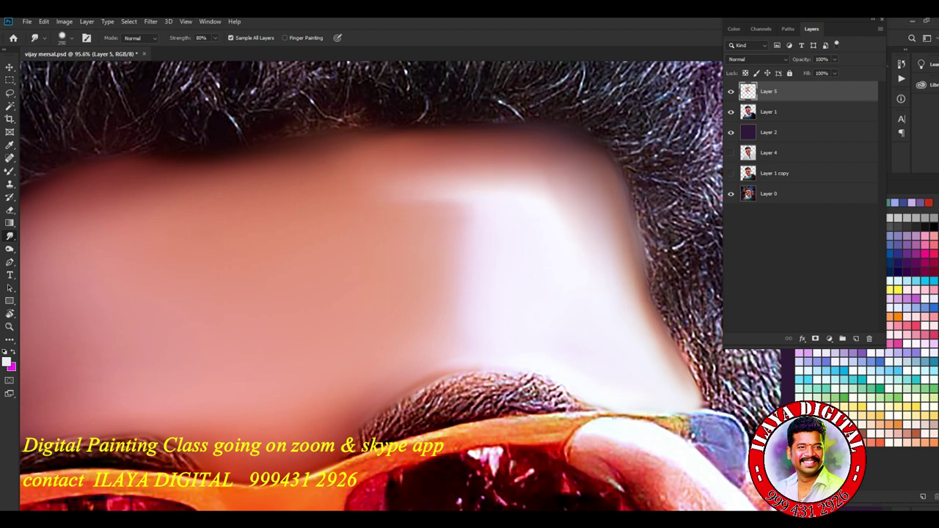
pyautogui.hotkey('ctrl', 'z')
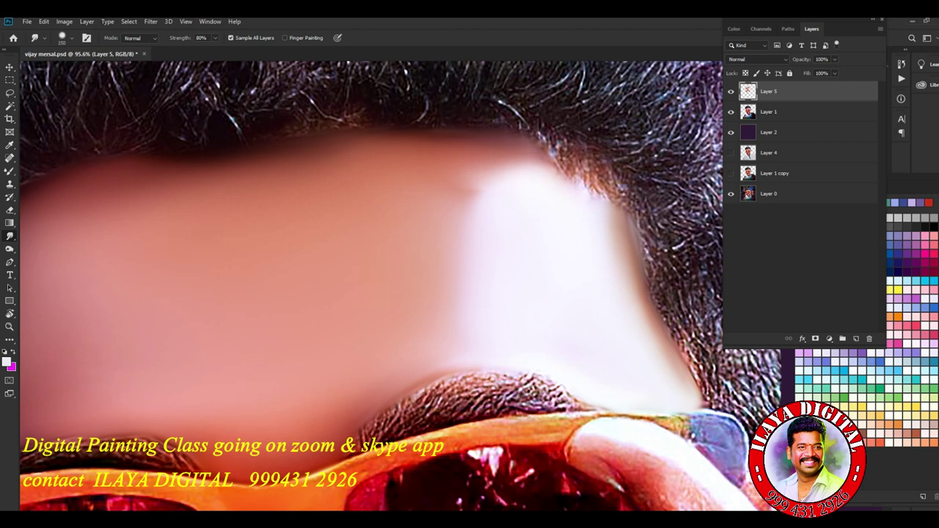
pyautogui.moveTo(587, 179); pyautogui.dragTo(524, 136)
pyautogui.moveTo(565, 191); pyautogui.dragTo(609, 169)
pyautogui.moveTo(558, 183)
pyautogui.mouseDown()
pyautogui.moveTo(605, 158)
pyautogui.moveTo(514, 167)
pyautogui.moveTo(470, 213)
pyautogui.mouseUp()
pyautogui.moveTo(532, 169); pyautogui.dragTo(521, 162)
# Blend the highlight's top-right and left edges softly into the surrounding skin.
pyautogui.moveTo(598, 216); pyautogui.dragTo(533, 154)
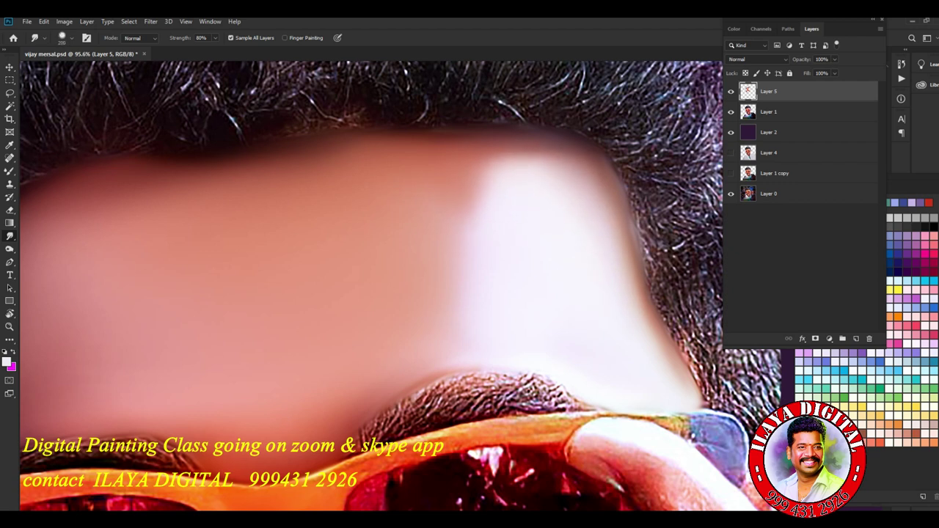
pyautogui.moveTo(587, 198)
pyautogui.mouseDown()
pyautogui.moveTo(529, 163)
pyautogui.moveTo(470, 242)
pyautogui.mouseUp()
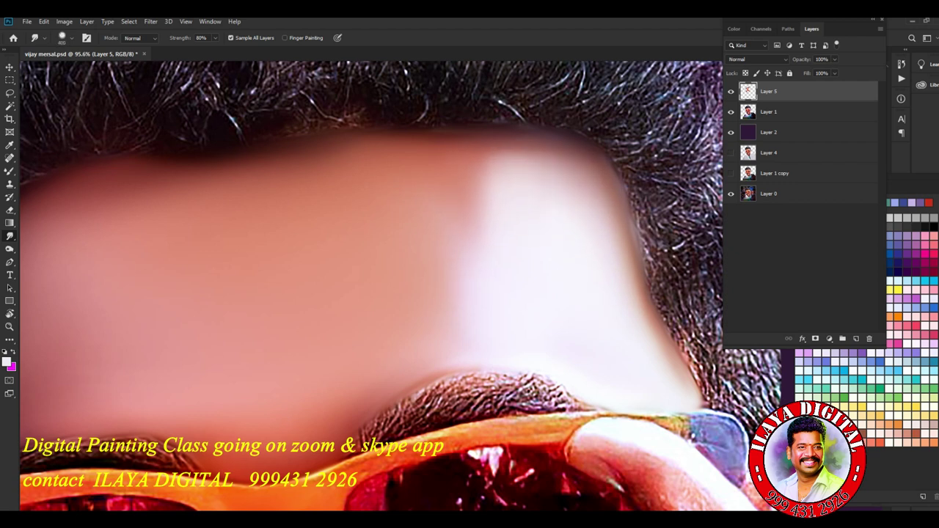
pyautogui.moveTo(518, 158); pyautogui.dragTo(485, 213)
pyautogui.moveTo(499, 180); pyautogui.dragTo(459, 297)
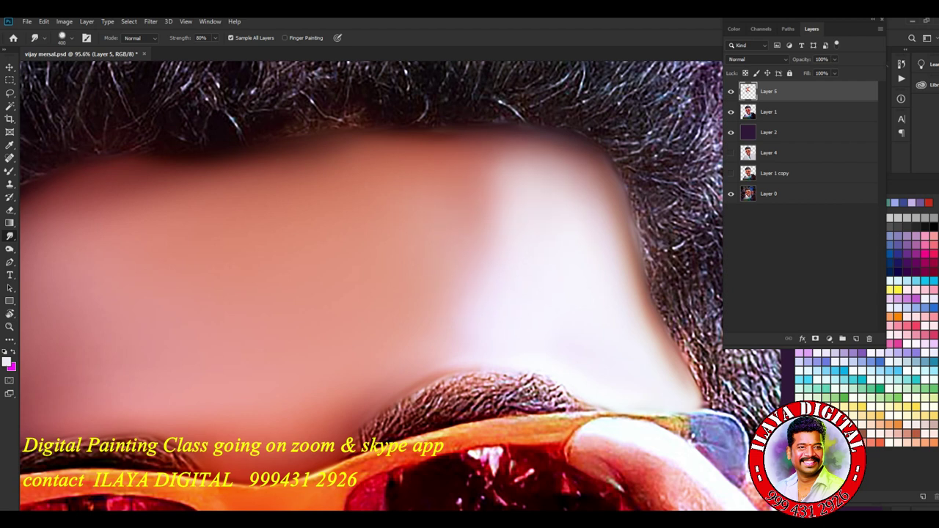
pyautogui.scroll(-5, 367, 286)
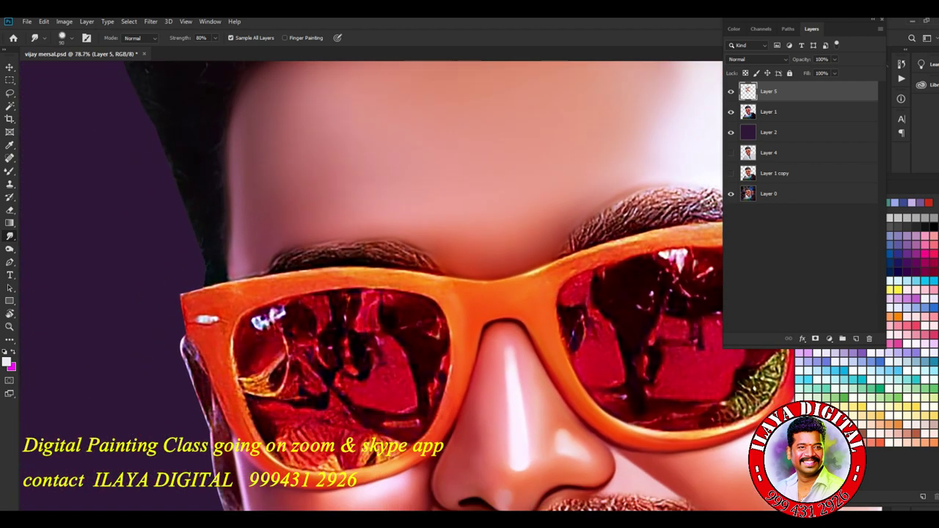
# Zoom to the mouth area and soften the textured cheek patch, undoing one stroke.
pyautogui.scroll(-3, 367, 287)
pyautogui.scroll(2, 367, 286)
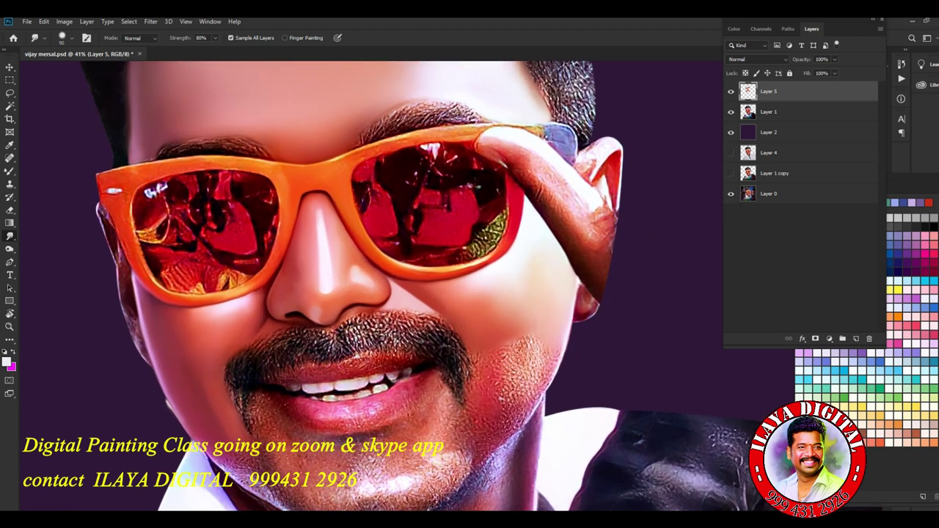
pyautogui.scroll(2, 367, 286)
pyautogui.scroll(1, 367, 286)
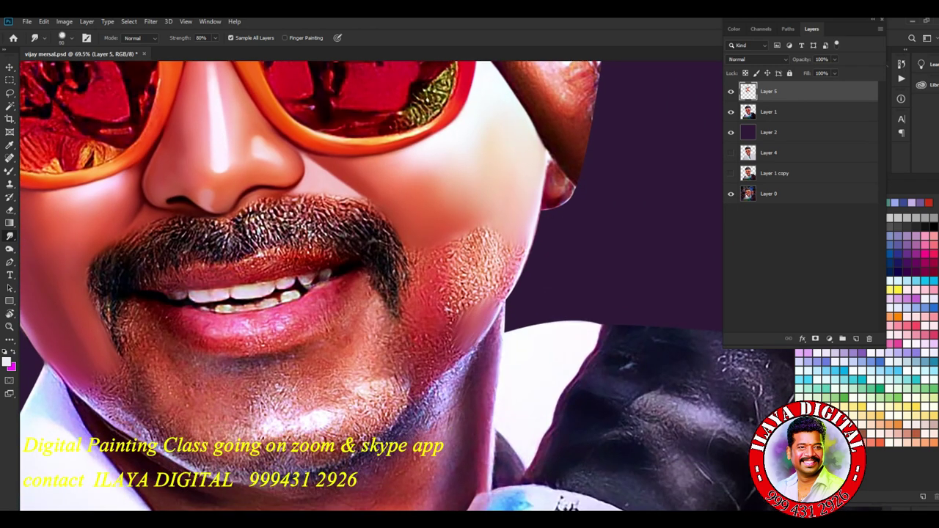
pyautogui.moveTo(418, 297); pyautogui.dragTo(413, 282)
pyautogui.moveTo(449, 312)
pyautogui.mouseDown()
pyautogui.moveTo(454, 356)
pyautogui.moveTo(427, 360)
pyautogui.mouseUp()
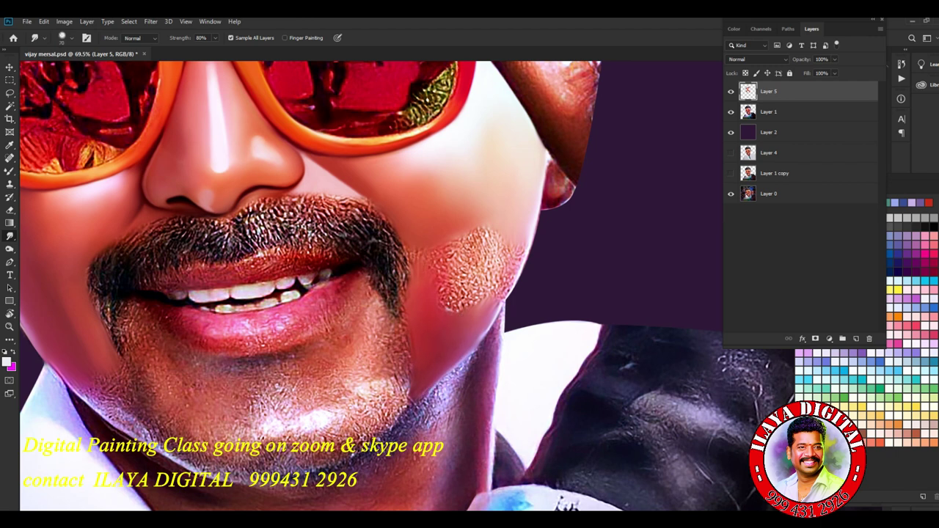
pyautogui.moveTo(439, 297)
pyautogui.mouseDown()
pyautogui.moveTo(464, 266)
pyautogui.moveTo(475, 290)
pyautogui.moveTo(481, 275)
pyautogui.moveTo(497, 277)
pyautogui.moveTo(511, 249)
pyautogui.moveTo(519, 257)
pyautogui.moveTo(503, 288)
pyautogui.mouseUp()
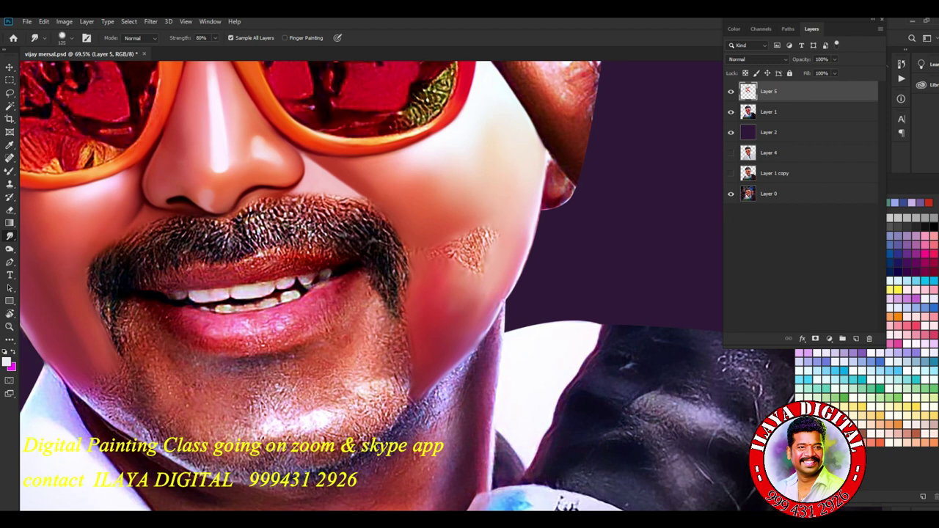
pyautogui.hotkey('ctrl', 'z')
# Smudge the lower and upper cheek into even skin tone beside the jaw.
pyautogui.moveTo(496, 231); pyautogui.dragTo(469, 265)
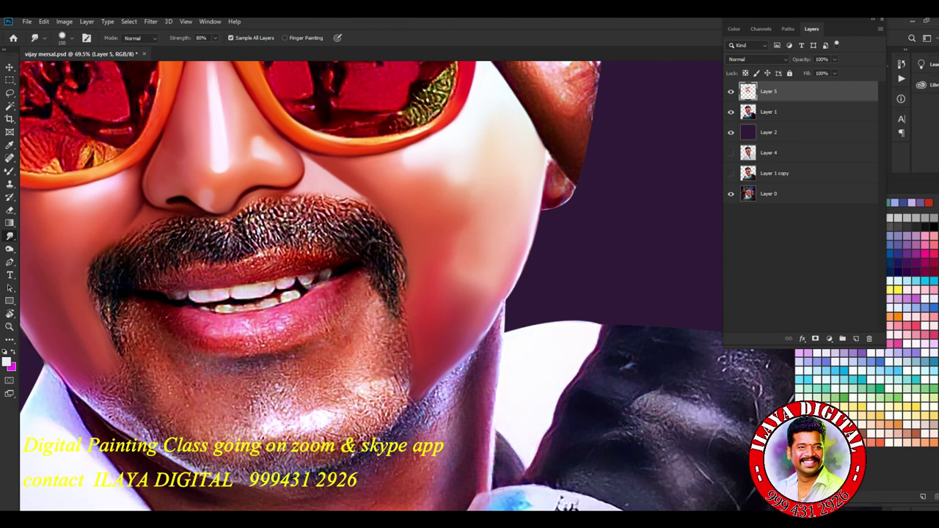
pyautogui.moveTo(485, 292); pyautogui.dragTo(458, 298)
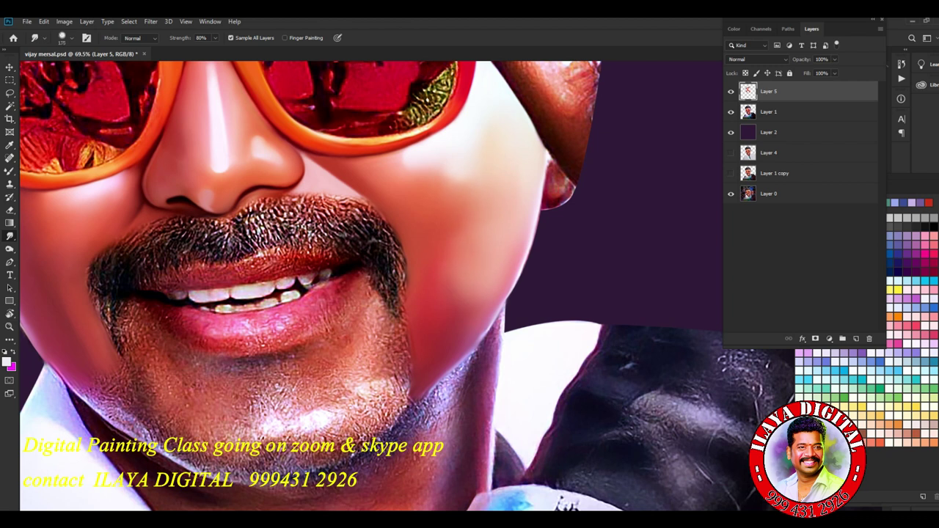
pyautogui.moveTo(492, 278); pyautogui.dragTo(461, 307)
pyautogui.moveTo(491, 268); pyautogui.dragTo(475, 284)
pyautogui.moveTo(517, 247); pyautogui.dragTo(503, 266)
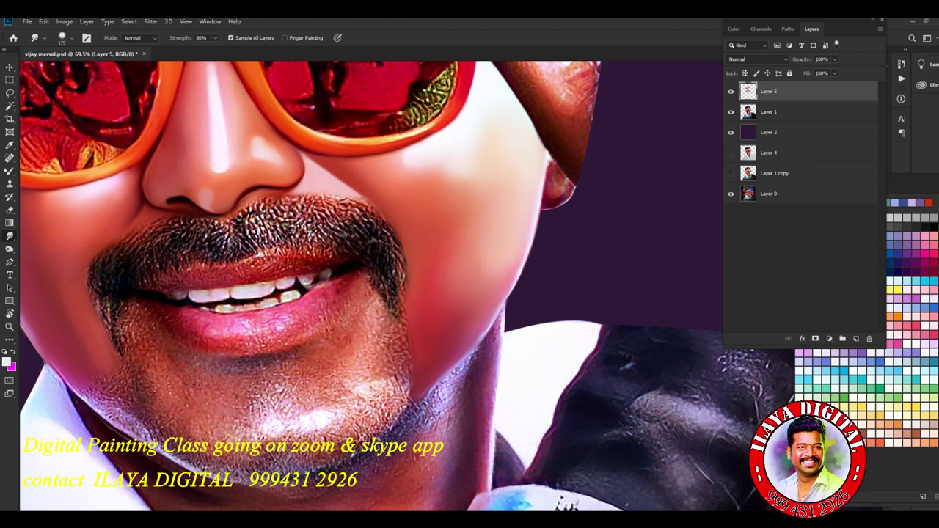
pyautogui.moveTo(467, 169); pyautogui.dragTo(444, 182)
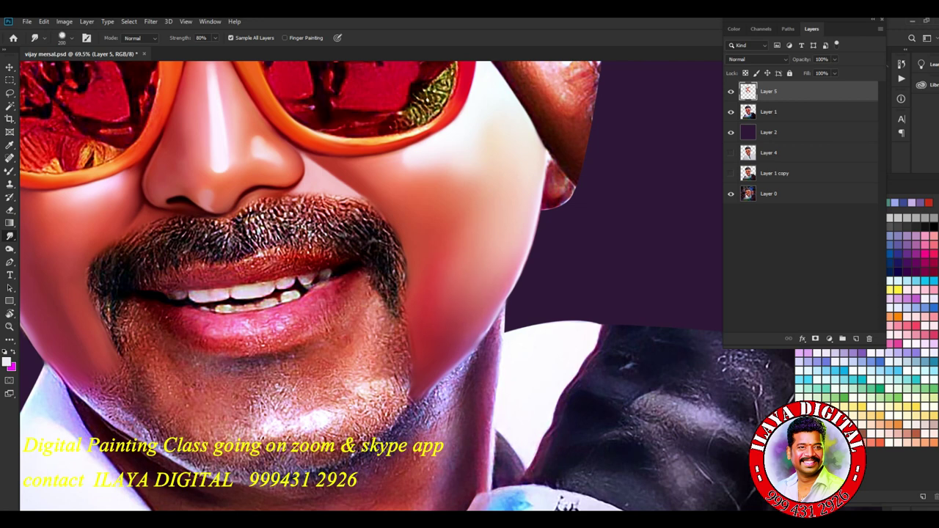
pyautogui.scroll(-5, 407, 286)
pyautogui.scroll(5, 408, 286)
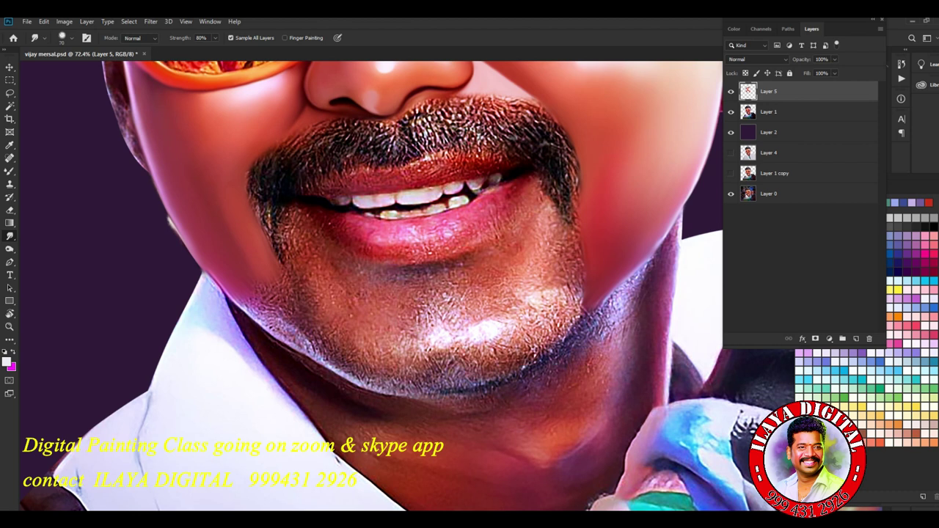
# With the Pen tool, trace a curved path along the jawline from left to right.
pyautogui.press('p')
pyautogui.click(207, 273)
pyautogui.moveTo(293, 353); pyautogui.dragTo(325, 366)
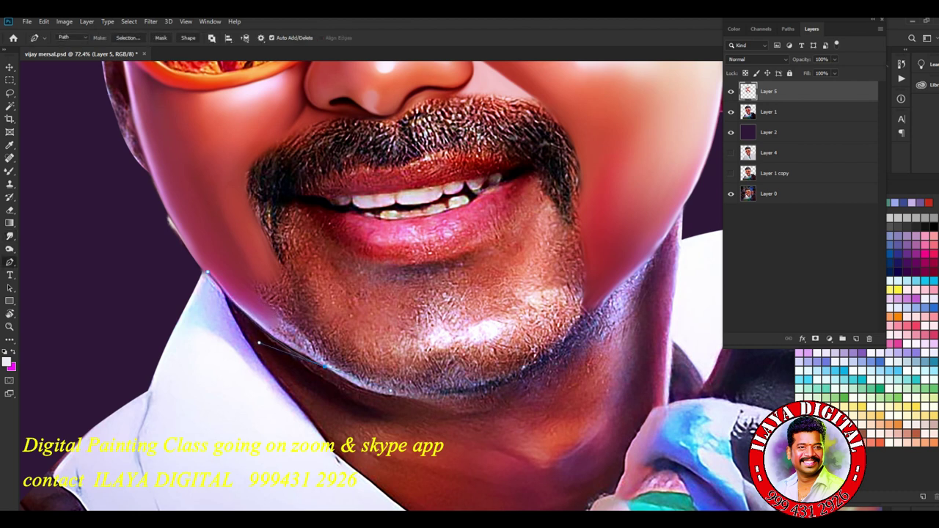
pyautogui.moveTo(512, 378); pyautogui.dragTo(633, 327)
pyautogui.keyDown('alt'); pyautogui.click(512, 378); pyautogui.keyUp('alt')
pyautogui.moveTo(585, 304); pyautogui.dragTo(600, 255)
pyautogui.click(669, 229)
# Carry the path around the cheek and along the lower lip, then make it a selection.
pyautogui.click(714, 141)
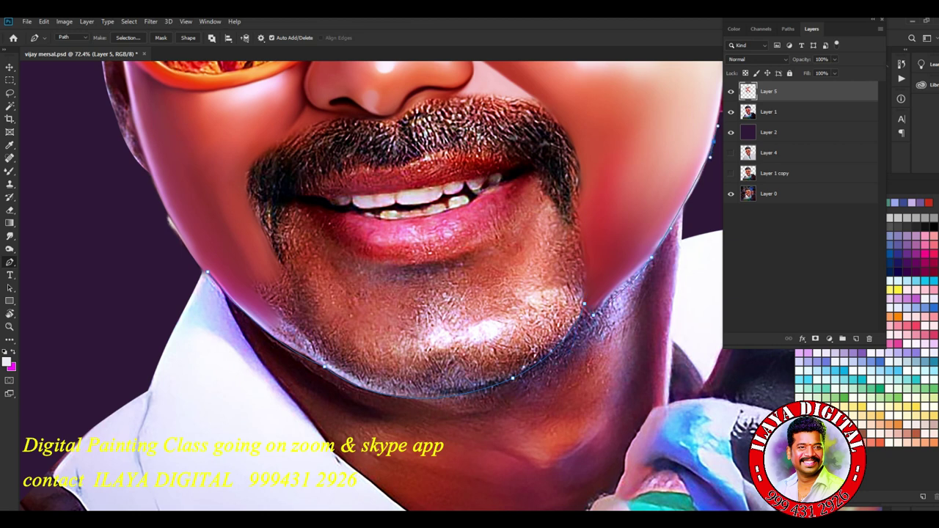
pyautogui.click(617, 146)
pyautogui.click(602, 187)
pyautogui.click(574, 223)
pyautogui.moveTo(549, 279)
pyautogui.mouseDown()
pyautogui.moveTo(436, 273)
pyautogui.moveTo(253, 215)
pyautogui.mouseUp()
pyautogui.click(237, 199)
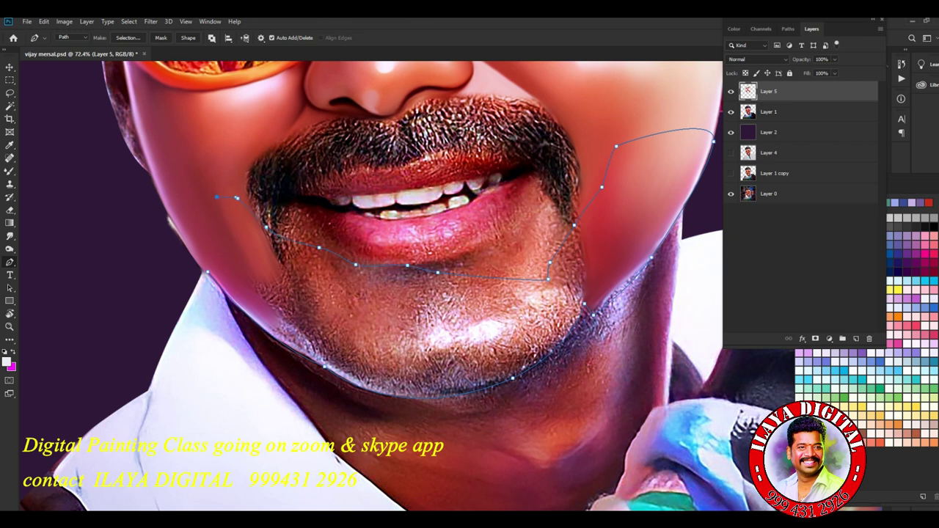
pyautogui.hotkey('ctrl', 'Return')
pyautogui.click(9, 235)
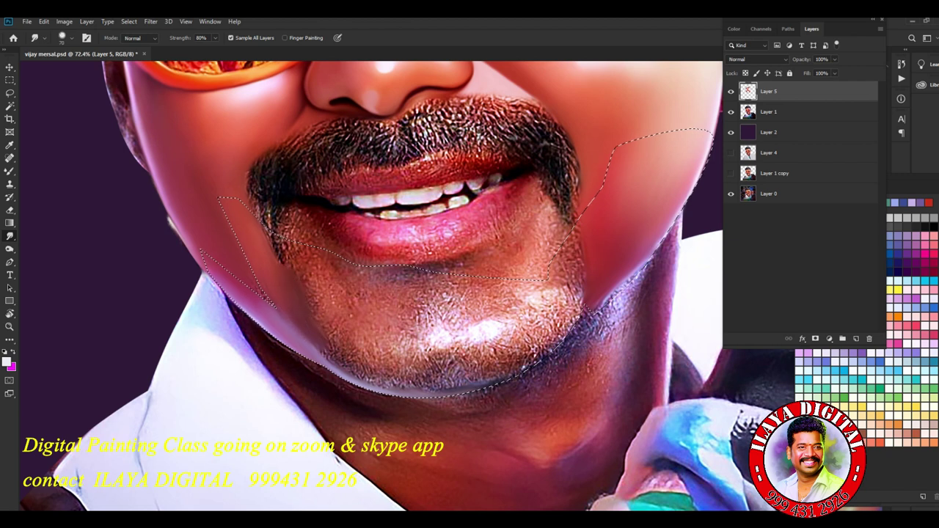
# Smooth the right chin edge and neck-jaw shadow inside the selection, then deselect.
pyautogui.moveTo(561, 303)
pyautogui.mouseDown()
pyautogui.moveTo(576, 314)
pyautogui.moveTo(570, 293)
pyautogui.mouseUp()
pyautogui.moveTo(555, 332)
pyautogui.mouseDown()
pyautogui.moveTo(540, 352)
pyautogui.moveTo(455, 389)
pyautogui.mouseUp()
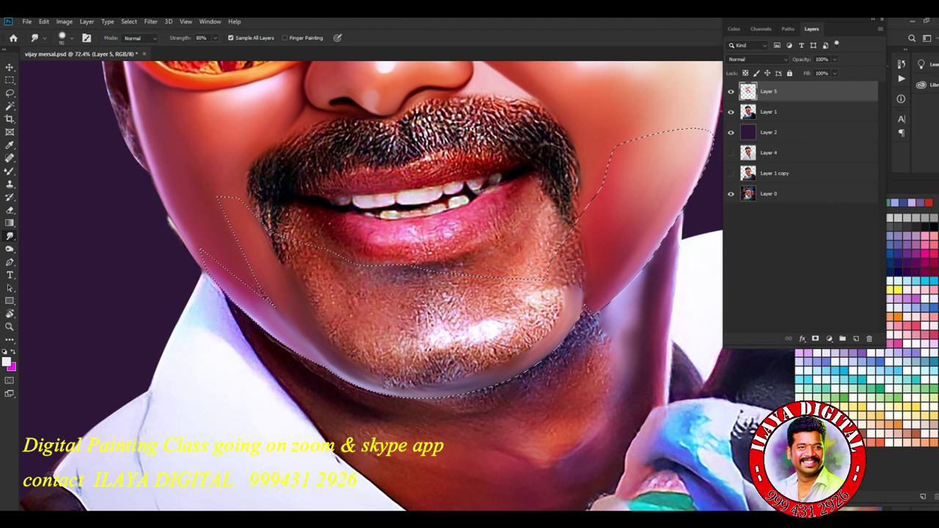
pyautogui.moveTo(565, 449)
pyautogui.mouseDown()
pyautogui.moveTo(587, 463)
pyautogui.moveTo(616, 420)
pyautogui.mouseUp()
pyautogui.moveTo(596, 361)
pyautogui.mouseDown()
pyautogui.moveTo(601, 388)
pyautogui.moveTo(627, 393)
pyautogui.mouseUp()
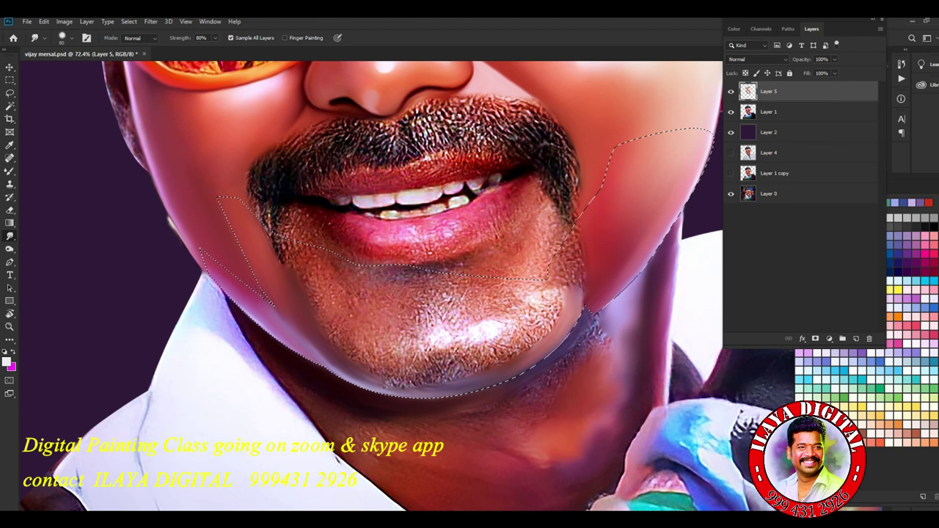
pyautogui.hotkey('ctrl', 'd')
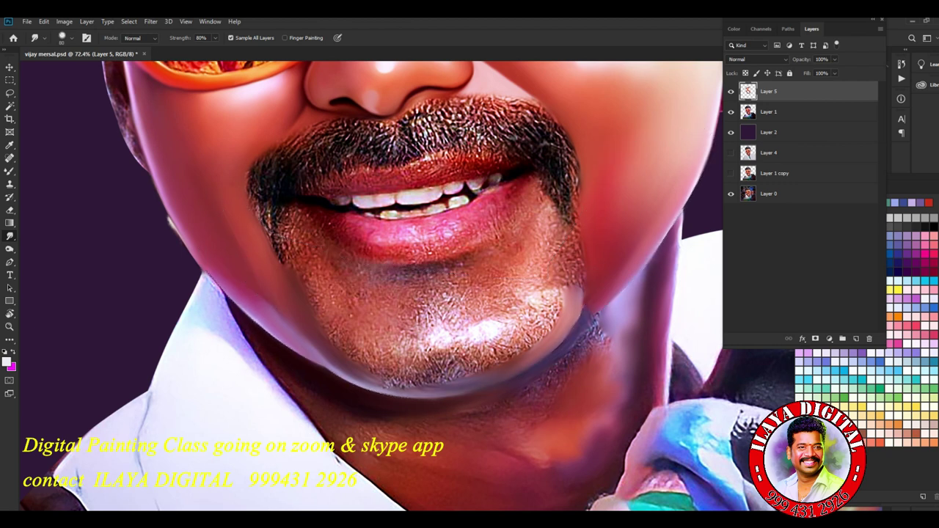
# Zoom in and smudge the left and right jawline edges smooth.
pyautogui.scroll(4, 242, 356)
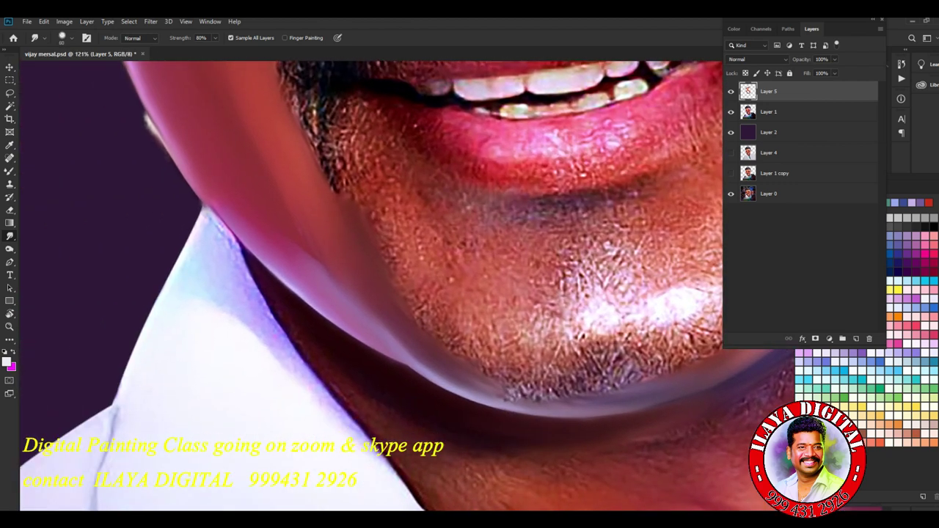
pyautogui.moveTo(303, 266); pyautogui.dragTo(323, 285)
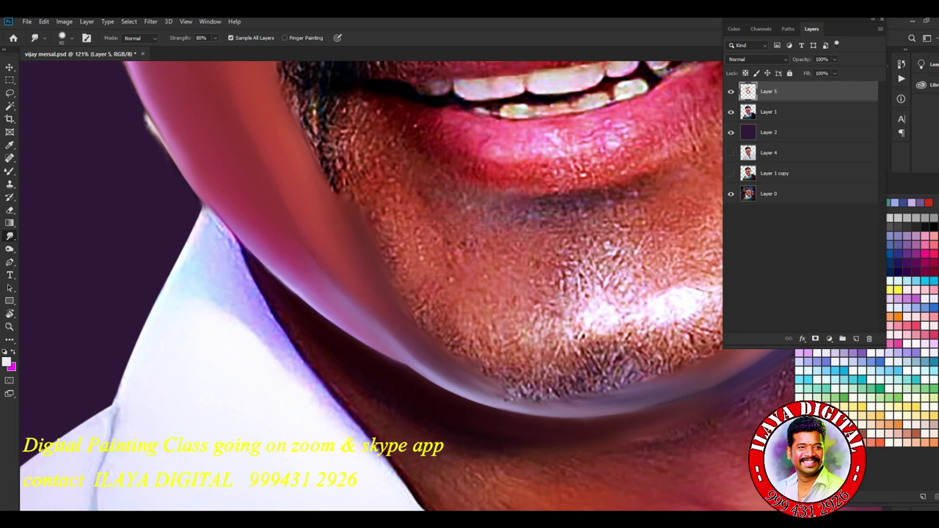
pyautogui.moveTo(425, 374); pyautogui.dragTo(477, 400)
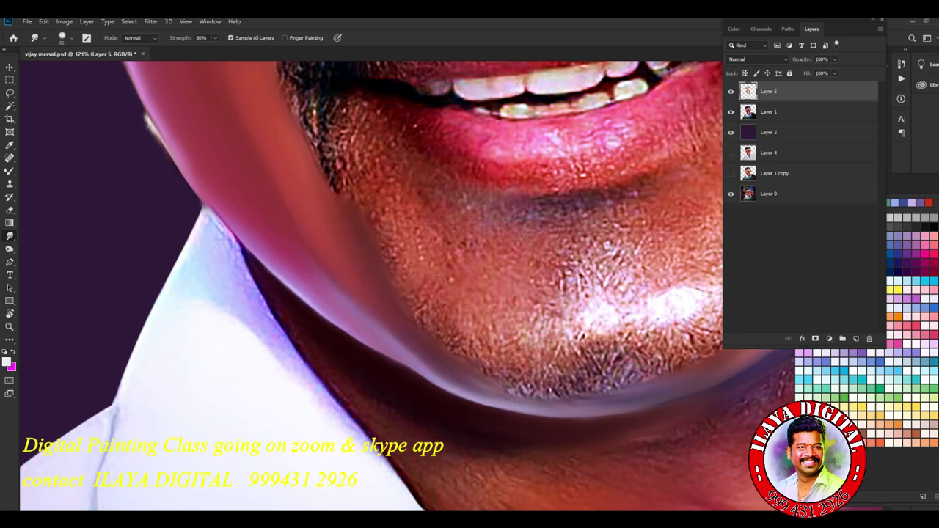
pyautogui.hscroll(5, 367, 286)
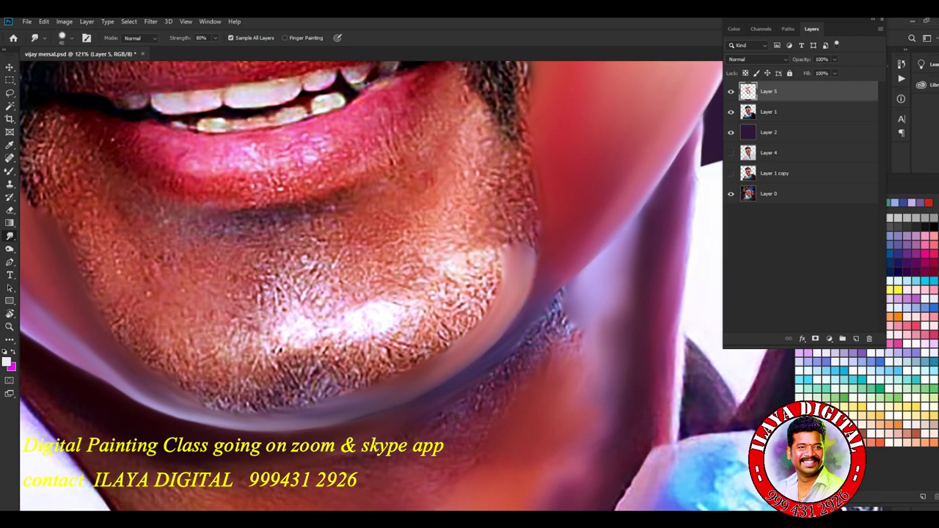
pyautogui.scroll(-3, 367, 293)
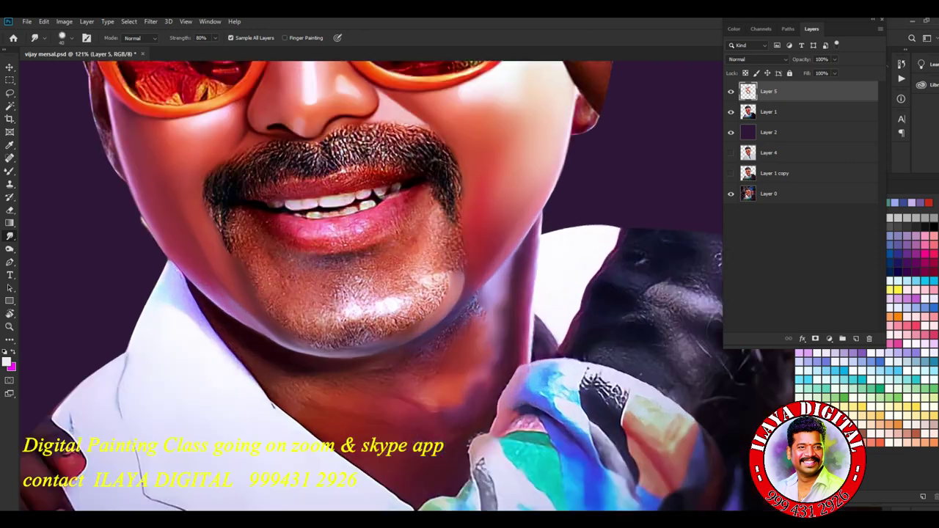
pyautogui.scroll(2, 415, 278)
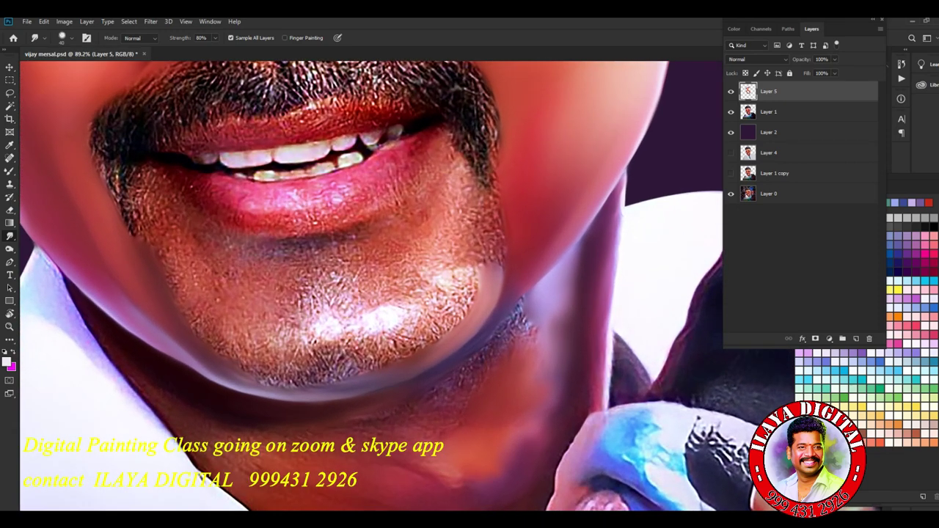
# Blend the skin along the lower lip up toward the moustache.
pyautogui.moveTo(337, 242)
pyautogui.mouseDown()
pyautogui.moveTo(345, 297)
pyautogui.moveTo(404, 338)
pyautogui.mouseUp()
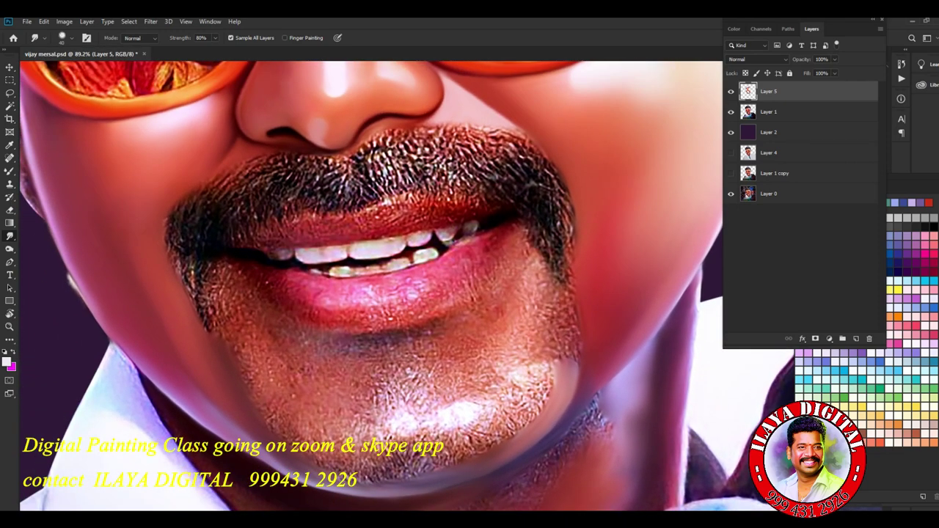
pyautogui.moveTo(441, 314); pyautogui.dragTo(489, 272)
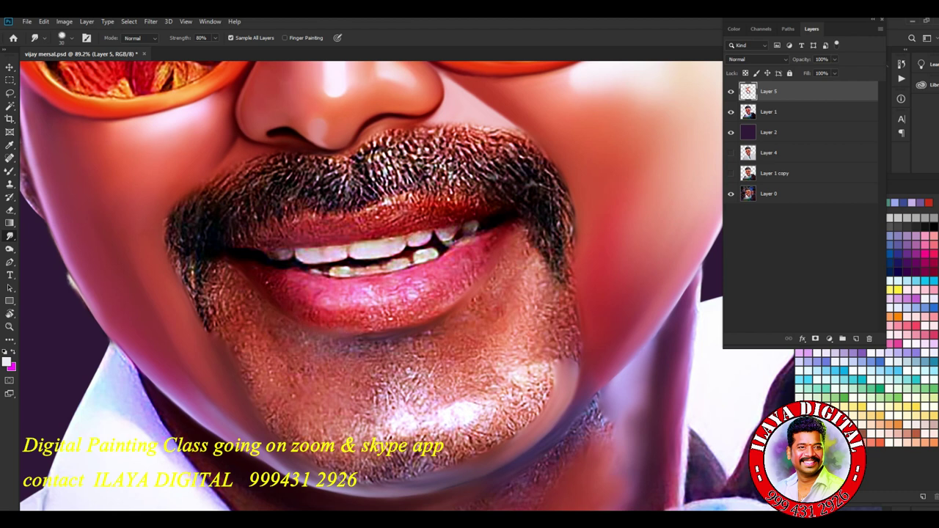
pyautogui.moveTo(474, 301)
pyautogui.mouseDown()
pyautogui.moveTo(494, 291)
pyautogui.moveTo(530, 232)
pyautogui.mouseUp()
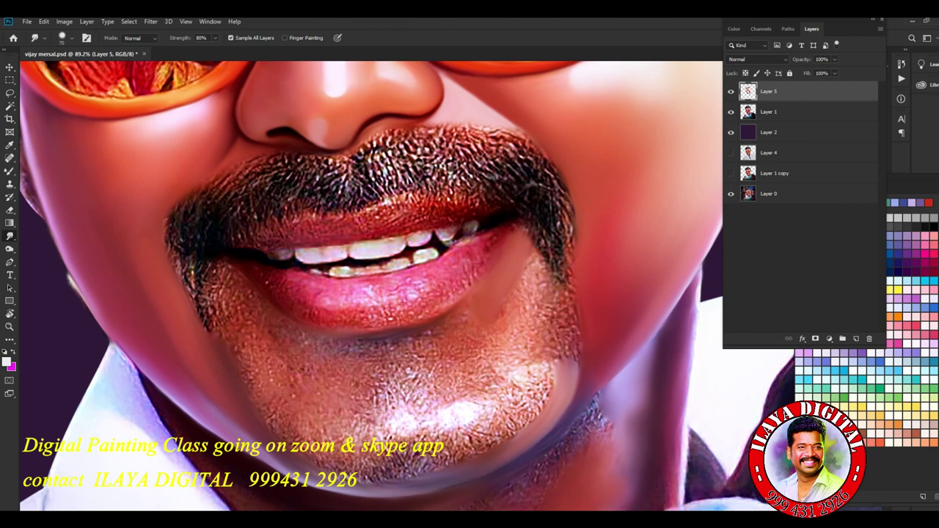
pyautogui.moveTo(511, 333); pyautogui.dragTo(538, 266)
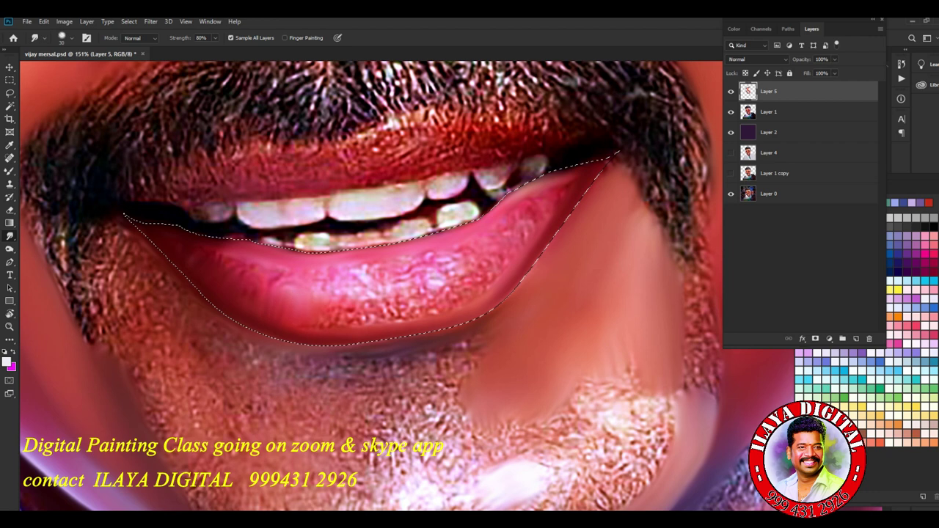
# Smudge the lower lip's pink tones and highlights into smooth pale streaks.
pyautogui.moveTo(363, 312)
pyautogui.mouseDown()
pyautogui.moveTo(432, 301)
pyautogui.moveTo(458, 282)
pyautogui.moveTo(436, 290)
pyautogui.moveTo(455, 301)
pyautogui.moveTo(484, 264)
pyautogui.mouseUp()
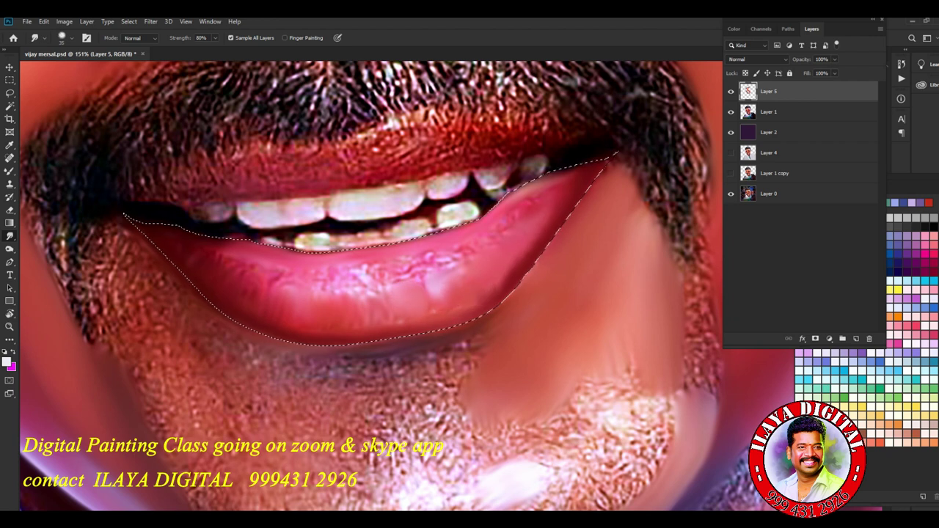
pyautogui.moveTo(349, 319)
pyautogui.mouseDown()
pyautogui.moveTo(367, 292)
pyautogui.moveTo(388, 298)
pyautogui.mouseUp()
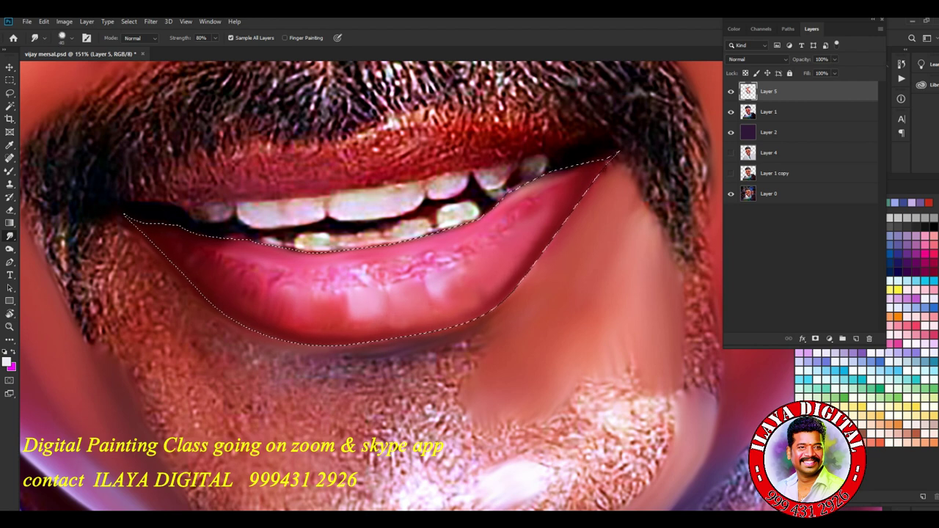
pyautogui.moveTo(220, 263)
pyautogui.mouseDown()
pyautogui.moveTo(315, 286)
pyautogui.moveTo(335, 276)
pyautogui.moveTo(326, 308)
pyautogui.mouseUp()
pyautogui.moveTo(351, 275); pyautogui.dragTo(455, 257)
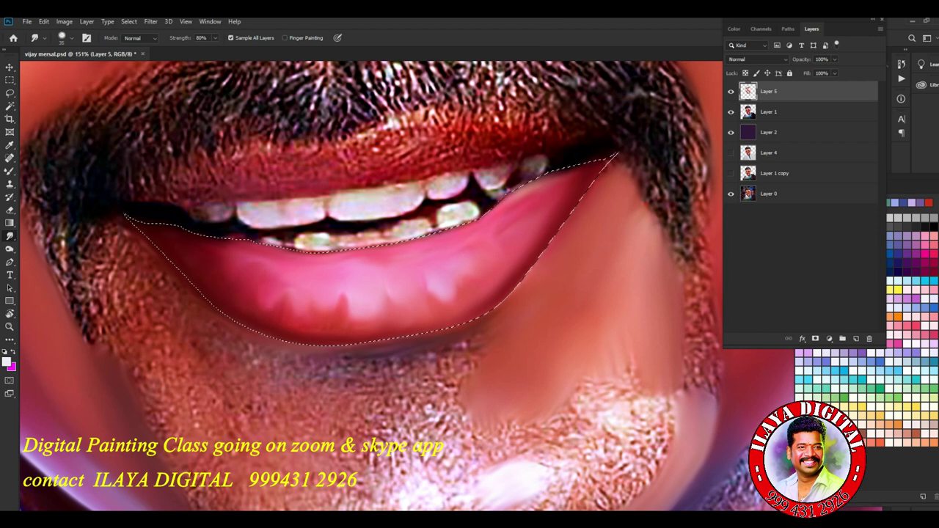
# Smear the chin's beard stubble on the left, below the lip, and right side.
pyautogui.scroll(1, 463, 394)
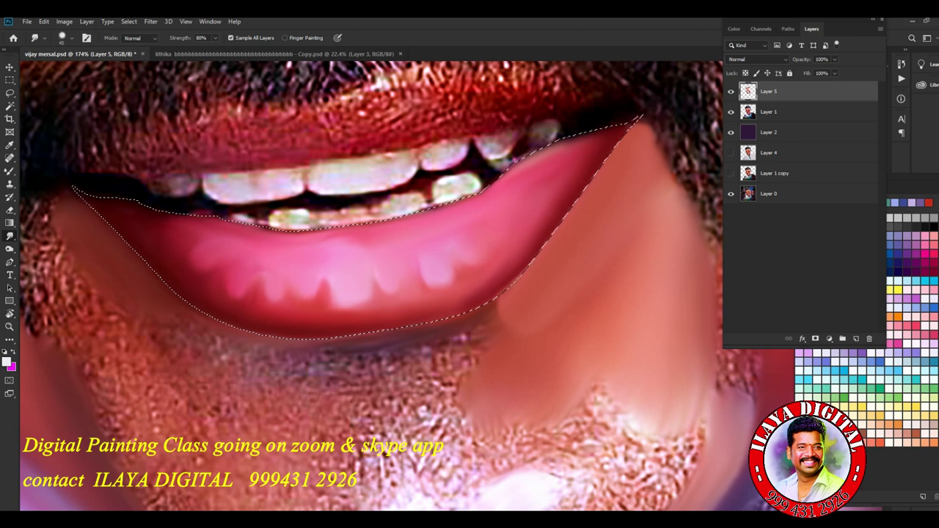
pyautogui.scroll(-2, 367, 286)
pyautogui.moveTo(355, 325); pyautogui.dragTo(314, 312)
pyautogui.moveTo(230, 234)
pyautogui.mouseDown()
pyautogui.moveTo(258, 242)
pyautogui.moveTo(298, 220)
pyautogui.mouseUp()
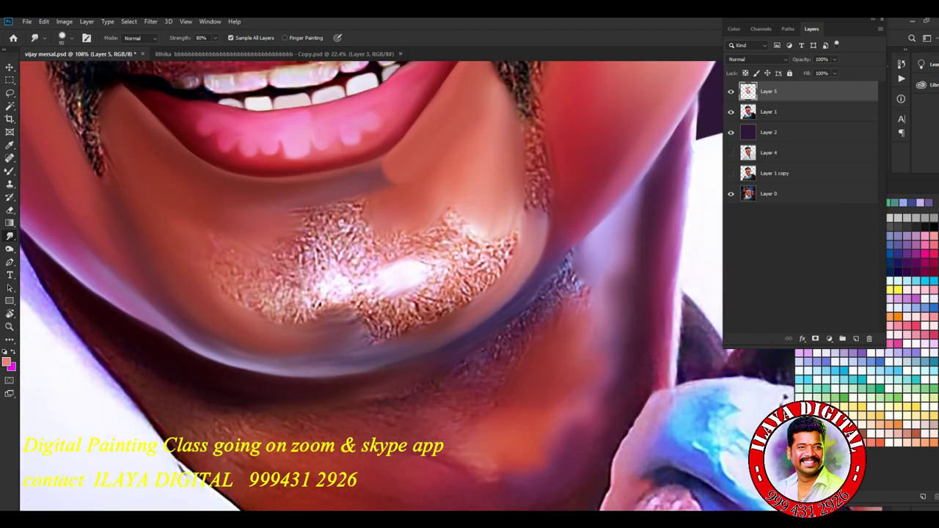
pyautogui.moveTo(382, 176); pyautogui.dragTo(350, 203)
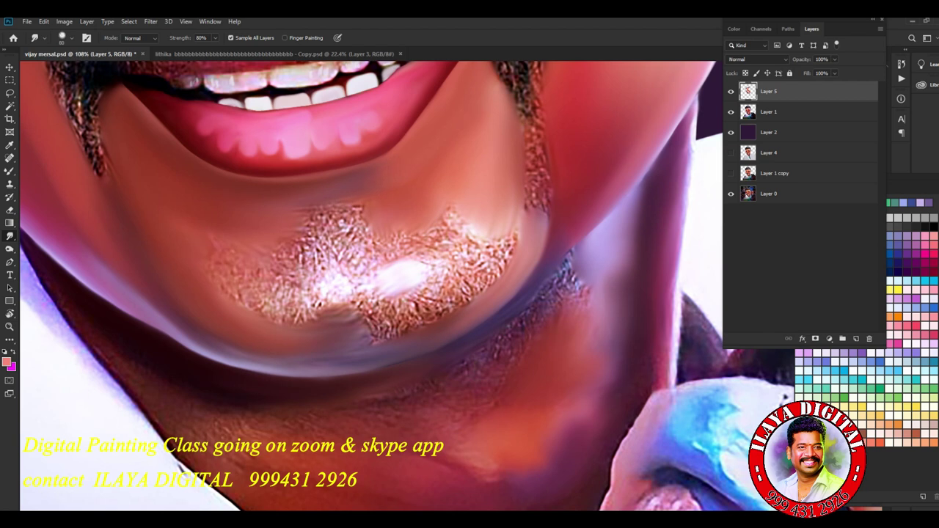
pyautogui.moveTo(456, 286); pyautogui.dragTo(440, 302)
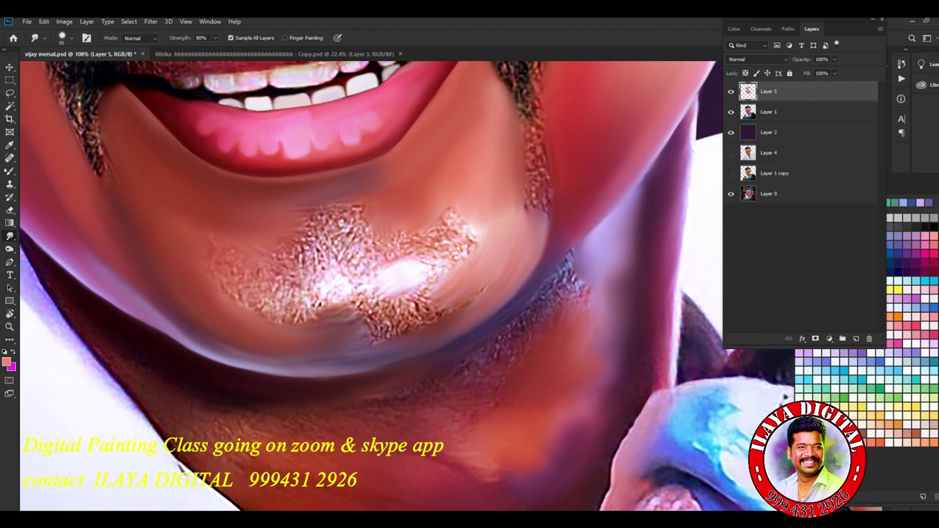
# Blend away the stubble along the jaw edge and the chin's right side.
pyautogui.moveTo(522, 242)
pyautogui.mouseDown()
pyautogui.moveTo(530, 154)
pyautogui.moveTo(527, 206)
pyautogui.moveTo(511, 192)
pyautogui.moveTo(455, 246)
pyautogui.moveTo(459, 253)
pyautogui.mouseUp()
pyautogui.moveTo(437, 294)
pyautogui.mouseDown()
pyautogui.moveTo(396, 330)
pyautogui.moveTo(352, 308)
pyautogui.moveTo(294, 322)
pyautogui.moveTo(382, 316)
pyautogui.mouseUp()
pyautogui.moveTo(485, 264); pyautogui.dragTo(440, 293)
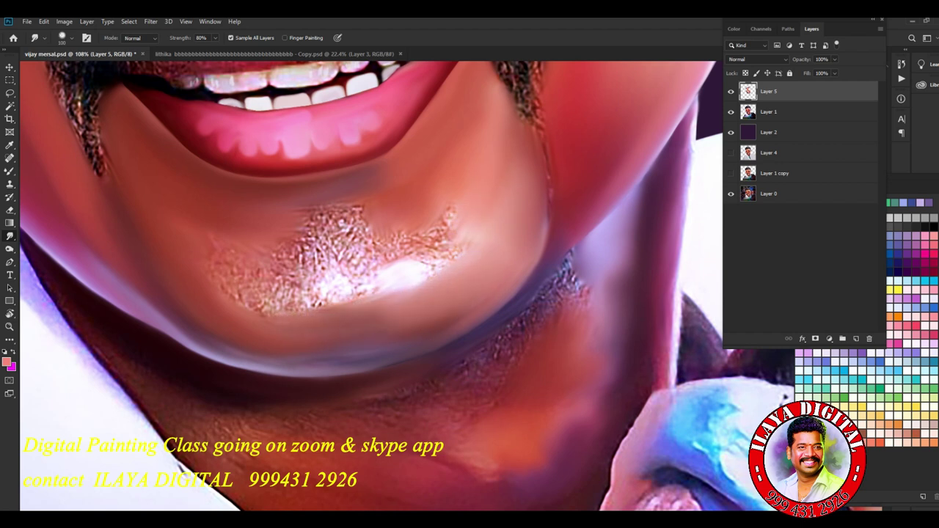
pyautogui.moveTo(481, 246); pyautogui.dragTo(426, 290)
pyautogui.moveTo(448, 238); pyautogui.dragTo(430, 261)
pyautogui.moveTo(470, 190)
pyautogui.mouseDown()
pyautogui.moveTo(441, 246)
pyautogui.moveTo(444, 315)
pyautogui.moveTo(381, 333)
pyautogui.mouseUp()
pyautogui.moveTo(451, 301); pyautogui.dragTo(432, 323)
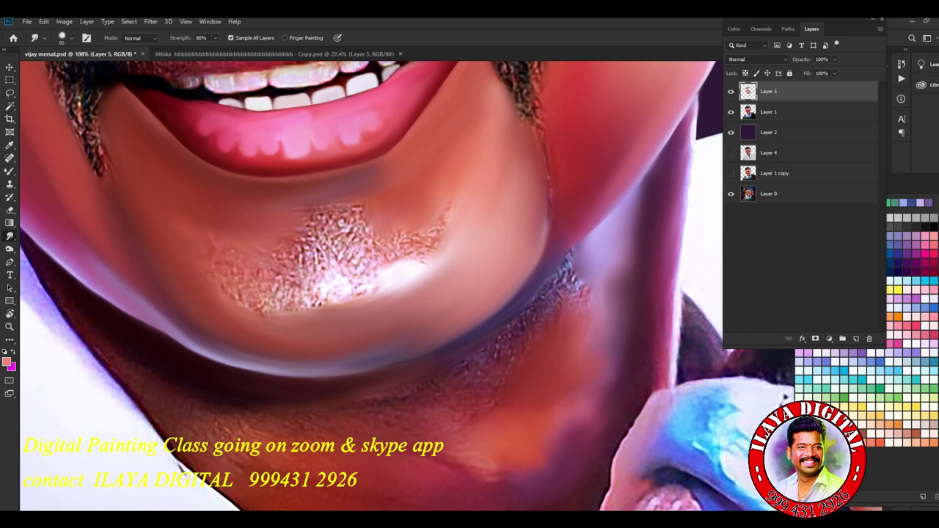
# Smudge the upper and lower chin stubble and remaining specks into a smooth highlight patch.
pyautogui.moveTo(250, 224); pyautogui.dragTo(329, 218)
pyautogui.moveTo(262, 238)
pyautogui.mouseDown()
pyautogui.moveTo(341, 214)
pyautogui.moveTo(320, 224)
pyautogui.moveTo(331, 241)
pyautogui.mouseUp()
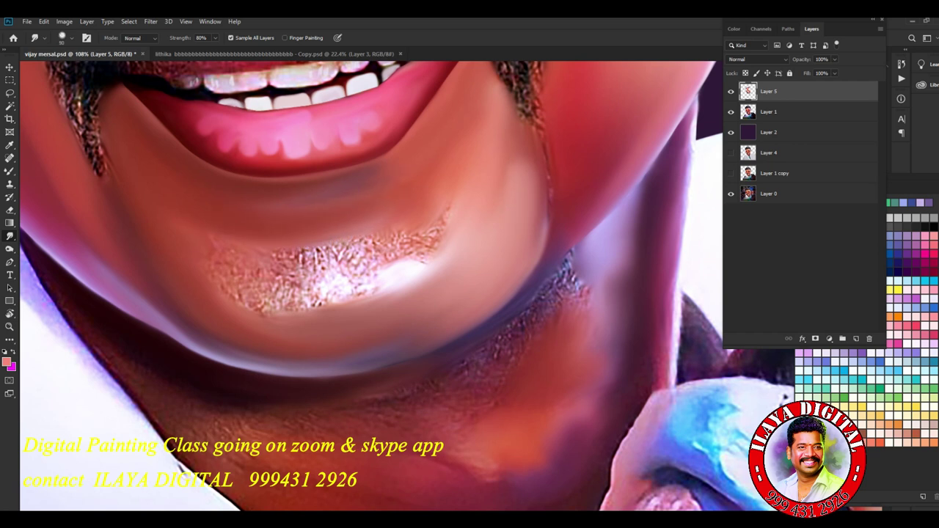
pyautogui.moveTo(221, 273)
pyautogui.mouseDown()
pyautogui.moveTo(279, 312)
pyautogui.moveTo(345, 286)
pyautogui.mouseUp()
pyautogui.moveTo(283, 283)
pyautogui.mouseDown()
pyautogui.moveTo(367, 250)
pyautogui.moveTo(275, 272)
pyautogui.mouseUp()
pyautogui.moveTo(352, 286); pyautogui.dragTo(279, 283)
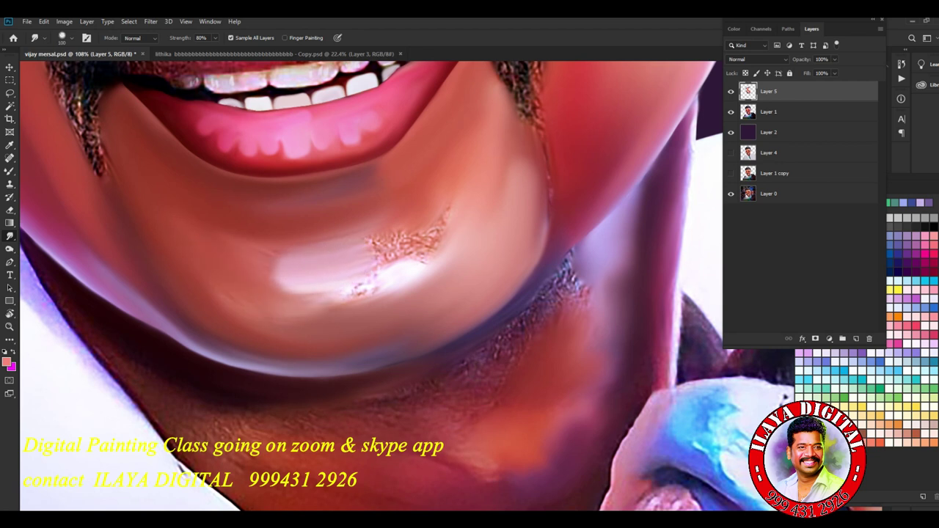
pyautogui.moveTo(389, 282); pyautogui.dragTo(294, 312)
pyautogui.moveTo(425, 257); pyautogui.dragTo(402, 256)
pyautogui.moveTo(437, 224); pyautogui.dragTo(385, 257)
pyautogui.moveTo(440, 224); pyautogui.dragTo(392, 224)
pyautogui.moveTo(434, 249)
pyautogui.mouseDown()
pyautogui.moveTo(411, 261)
pyautogui.moveTo(420, 253)
pyautogui.mouseUp()
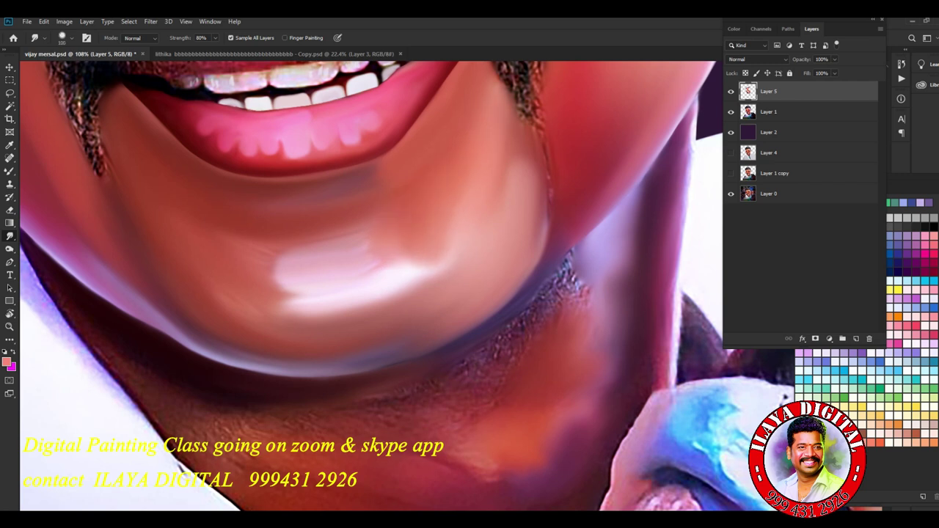
# Soften the chin highlight's left part into the skin and ease the jawline shadow.
pyautogui.moveTo(293, 279); pyautogui.dragTo(266, 263)
pyautogui.moveTo(341, 238); pyautogui.dragTo(279, 258)
pyautogui.moveTo(315, 305)
pyautogui.mouseDown()
pyautogui.moveTo(271, 282)
pyautogui.moveTo(242, 299)
pyautogui.mouseUp()
pyautogui.moveTo(389, 300); pyautogui.dragTo(276, 310)
pyautogui.moveTo(447, 286)
pyautogui.mouseDown()
pyautogui.moveTo(418, 260)
pyautogui.moveTo(363, 302)
pyautogui.moveTo(275, 294)
pyautogui.mouseUp()
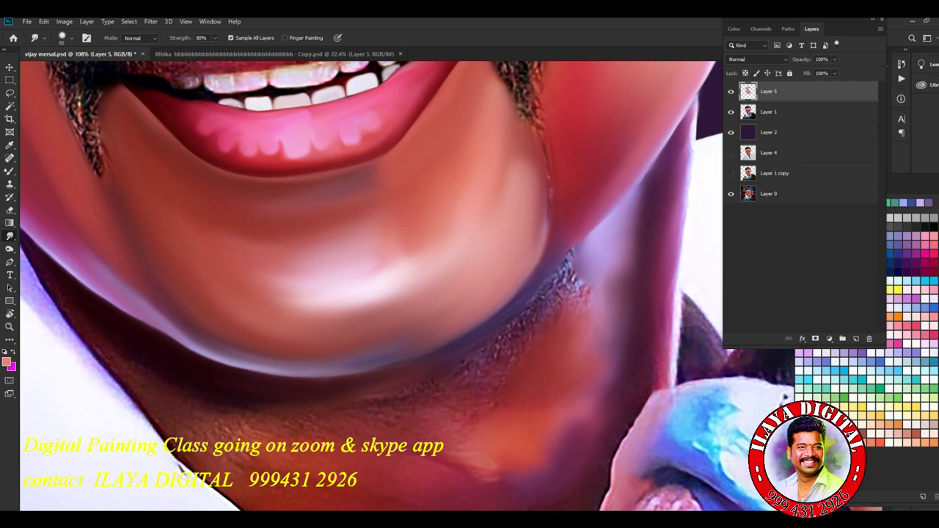
pyautogui.moveTo(466, 312); pyautogui.dragTo(400, 342)
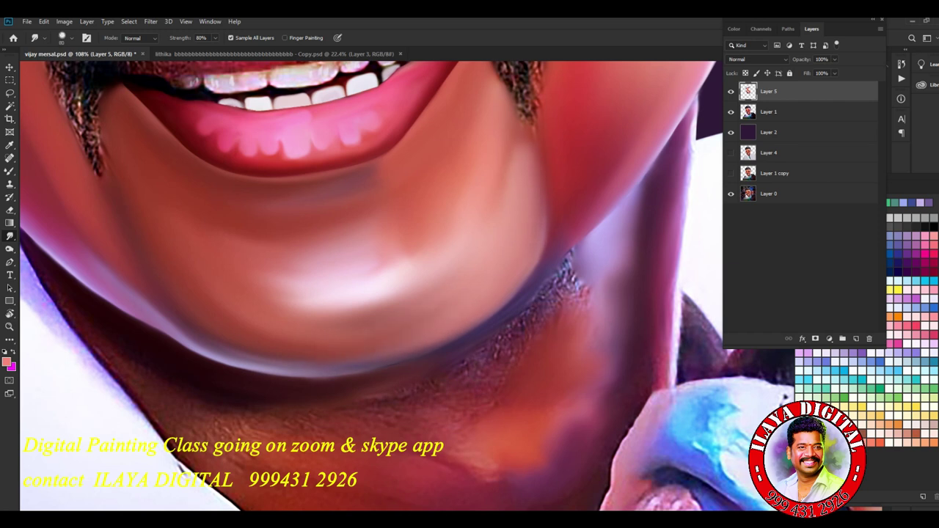
pyautogui.moveTo(408, 268); pyautogui.dragTo(440, 224)
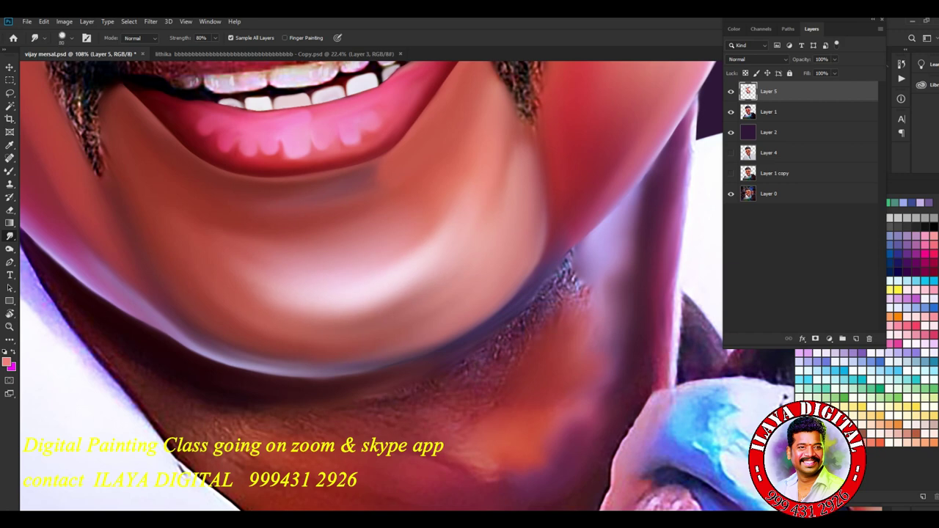
# Zoom in and soften the shadow under the lower lip.
pyautogui.scroll(-5, 367, 286)
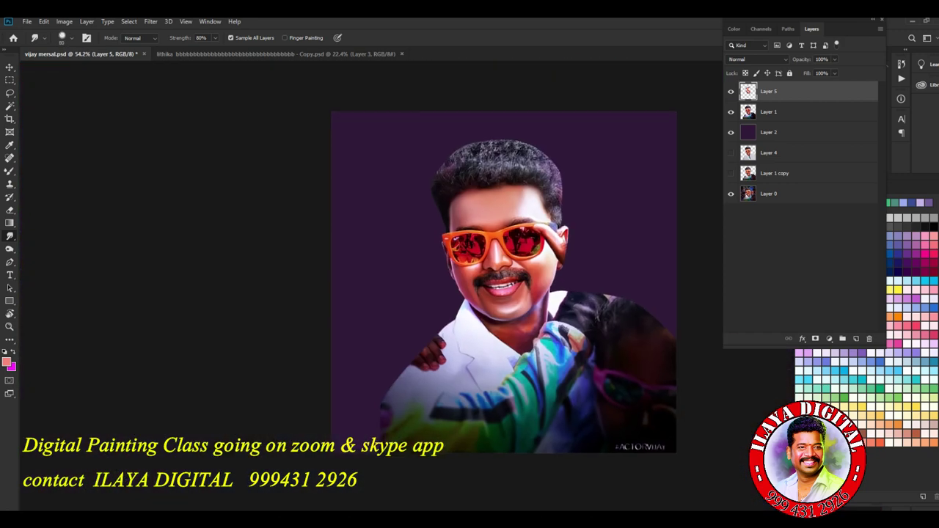
pyautogui.scroll(3, 367, 286)
pyautogui.scroll(3, 441, 132)
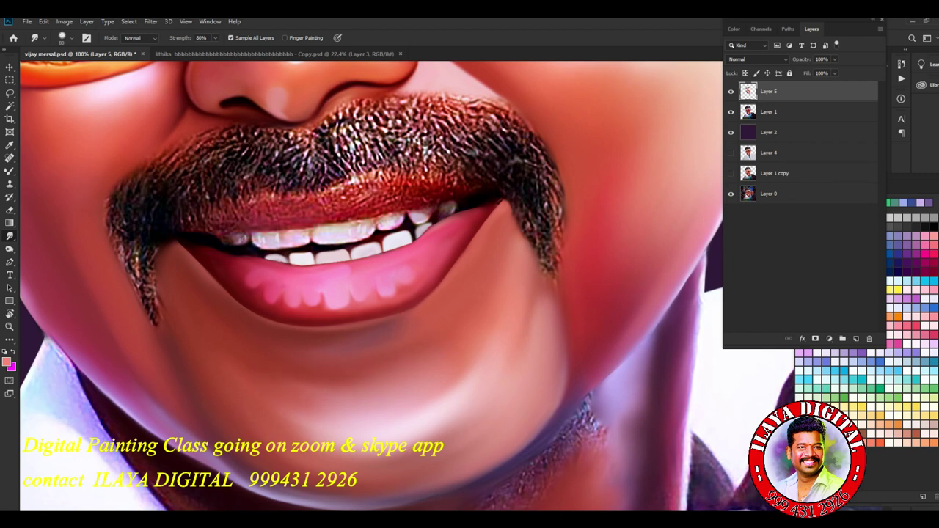
pyautogui.scroll(1, 271, 279)
pyautogui.scroll(2, 272, 278)
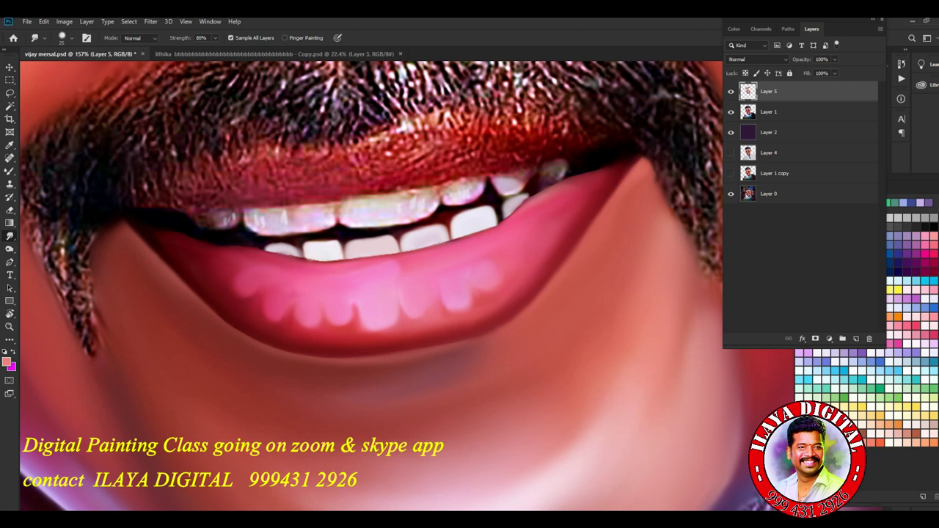
pyautogui.moveTo(341, 358); pyautogui.dragTo(445, 351)
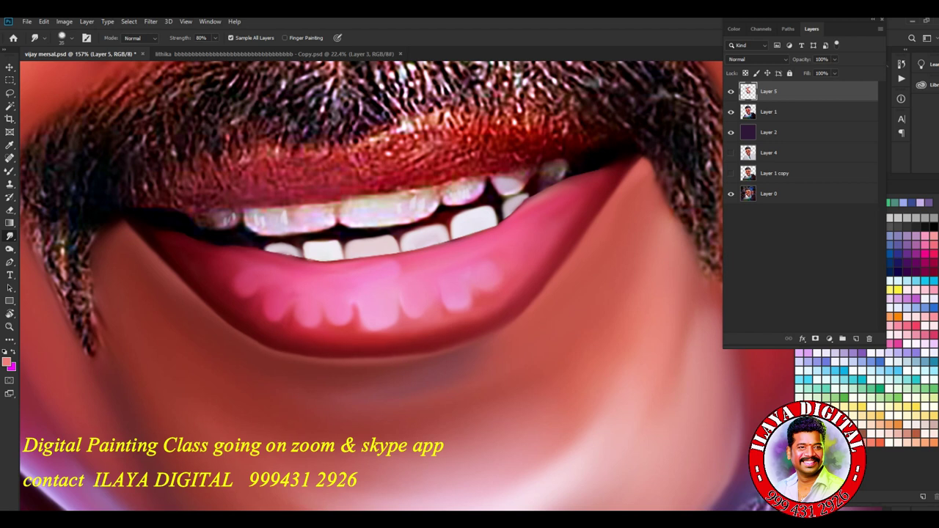
# Smooth and brighten the chin highlight so it blends into the skin.
pyautogui.scroll(-10, 654, 330)
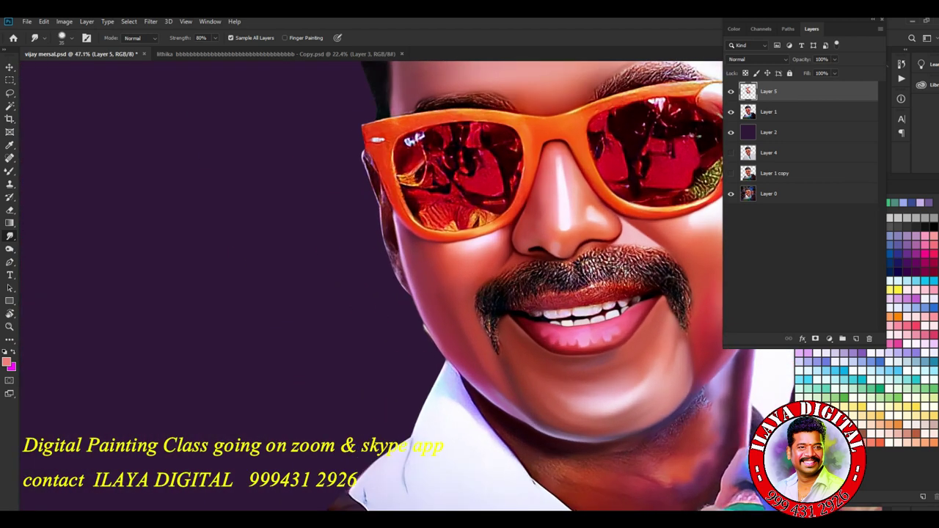
pyautogui.scroll(4, 653, 330)
pyautogui.scroll(2, 704, 220)
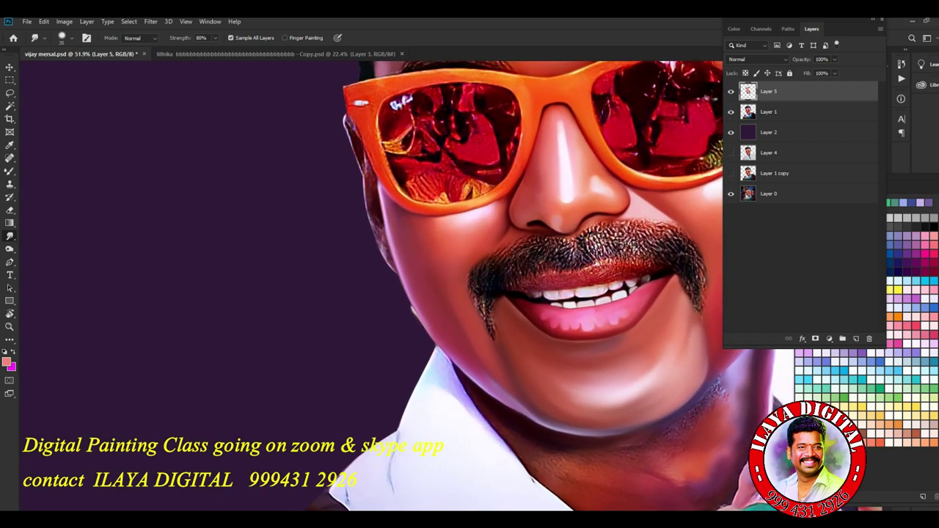
pyautogui.scroll(2, 704, 220)
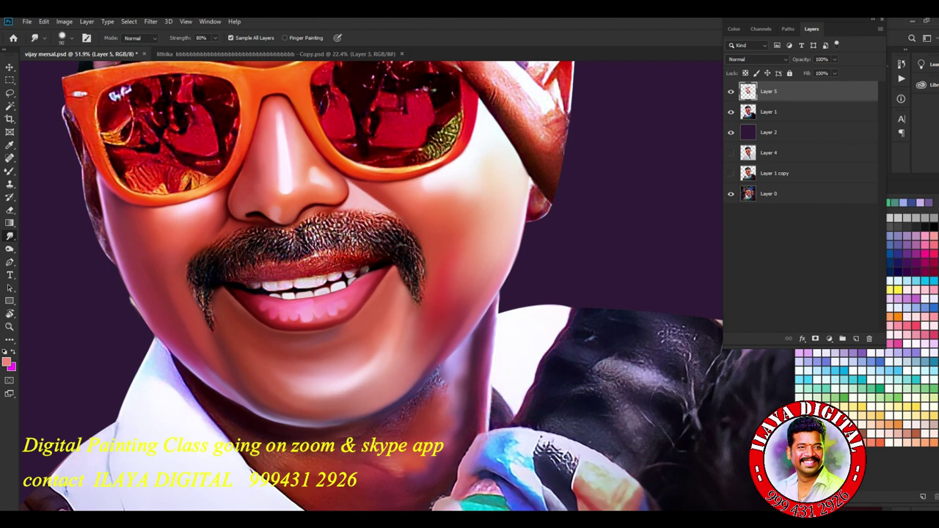
pyautogui.moveTo(314, 386); pyautogui.dragTo(292, 395)
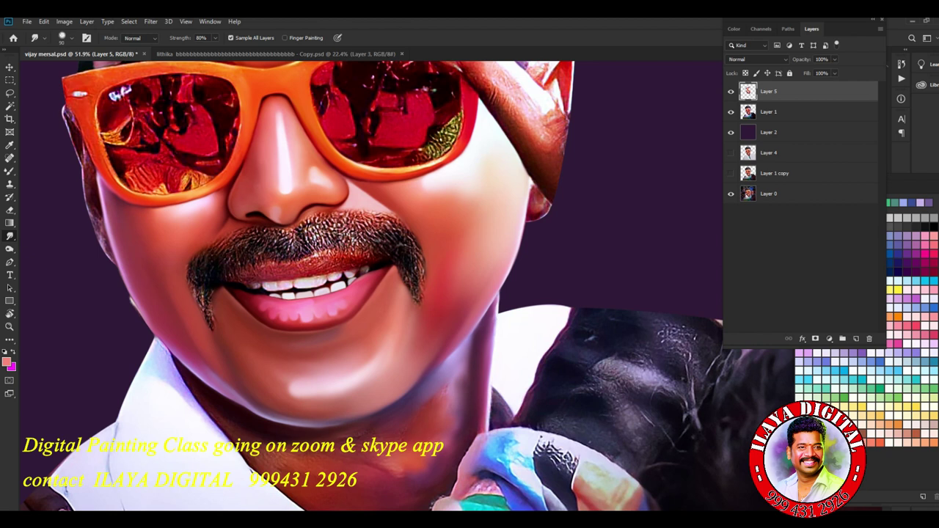
pyautogui.scroll(3, 440, 294)
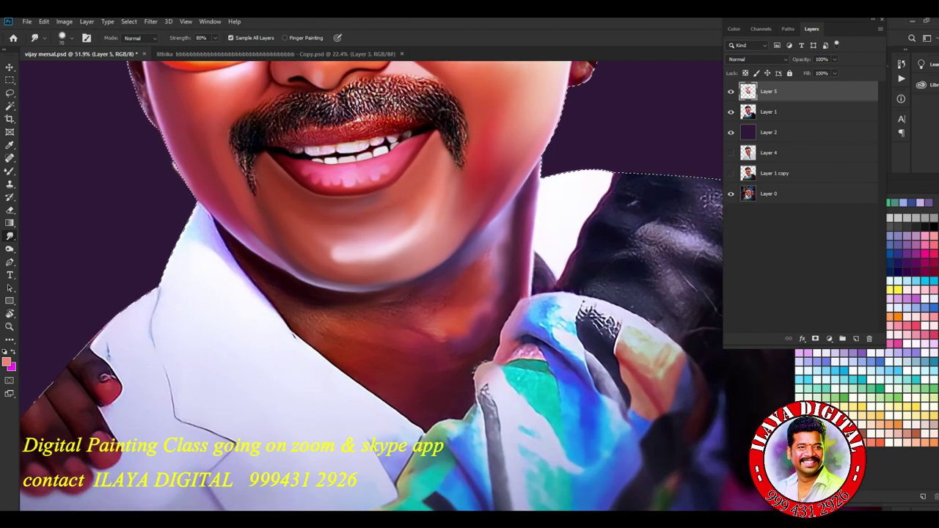
# With a size 90 smudge brush, blend the dark neck-collar edge and collar near the chin.
pyautogui.press(']')
pyautogui.press(']')
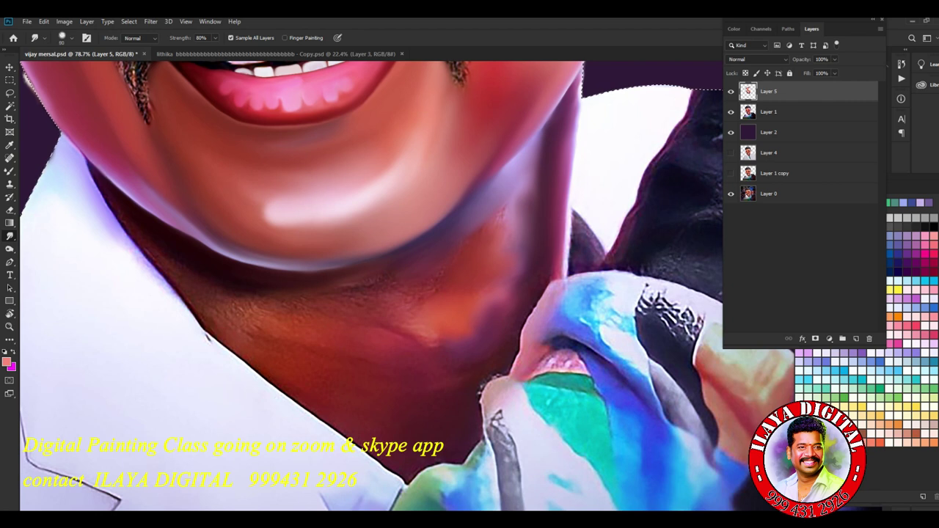
pyautogui.moveTo(88, 173)
pyautogui.mouseDown()
pyautogui.moveTo(132, 250)
pyautogui.moveTo(217, 344)
pyautogui.mouseUp()
pyautogui.moveTo(207, 288)
pyautogui.mouseDown()
pyautogui.moveTo(228, 309)
pyautogui.moveTo(214, 346)
pyautogui.moveTo(257, 316)
pyautogui.mouseUp()
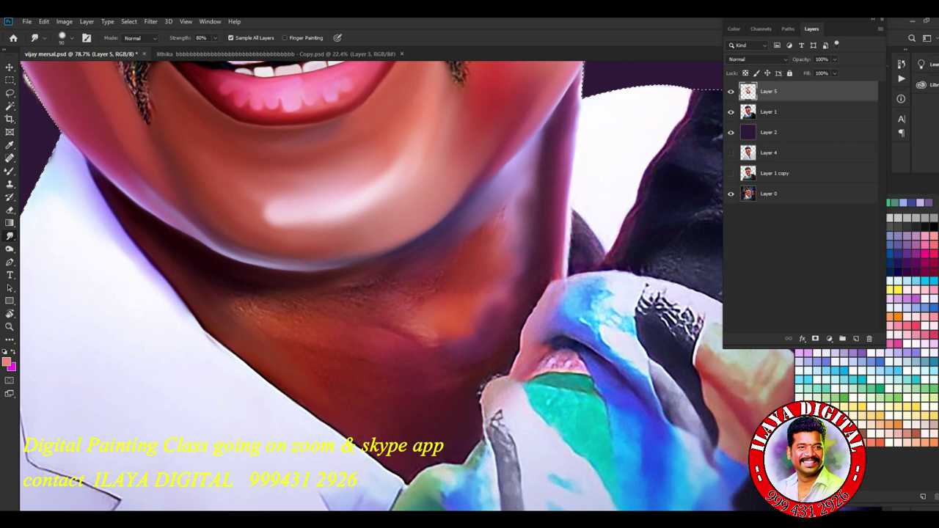
pyautogui.moveTo(481, 403)
pyautogui.mouseDown()
pyautogui.moveTo(485, 384)
pyautogui.moveTo(505, 375)
pyautogui.moveTo(481, 400)
pyautogui.moveTo(481, 415)
pyautogui.mouseUp()
# Soften the neck edge, jaw shadow and orange-red neck patch, then fit the portrait on screen.
pyautogui.moveTo(521, 285); pyautogui.dragTo(509, 307)
pyautogui.moveTo(567, 192); pyautogui.dragTo(561, 275)
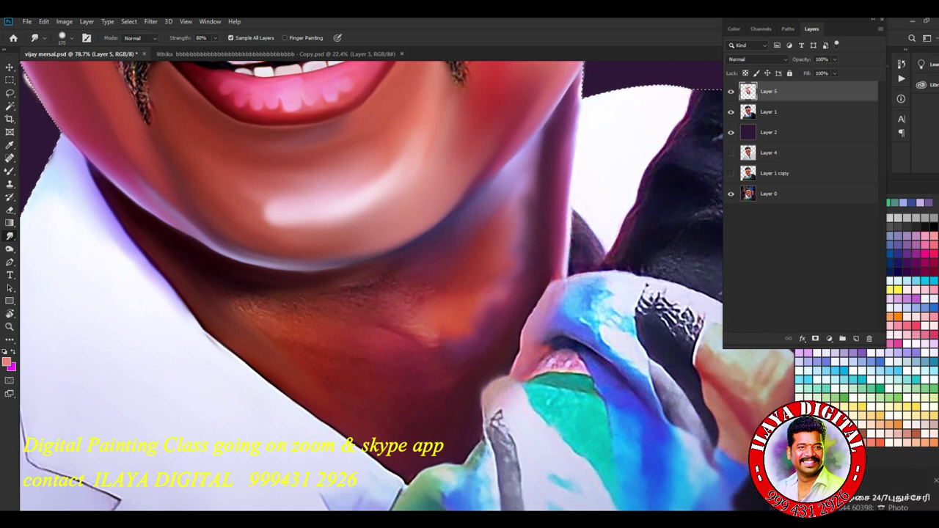
pyautogui.moveTo(526, 240); pyautogui.dragTo(522, 263)
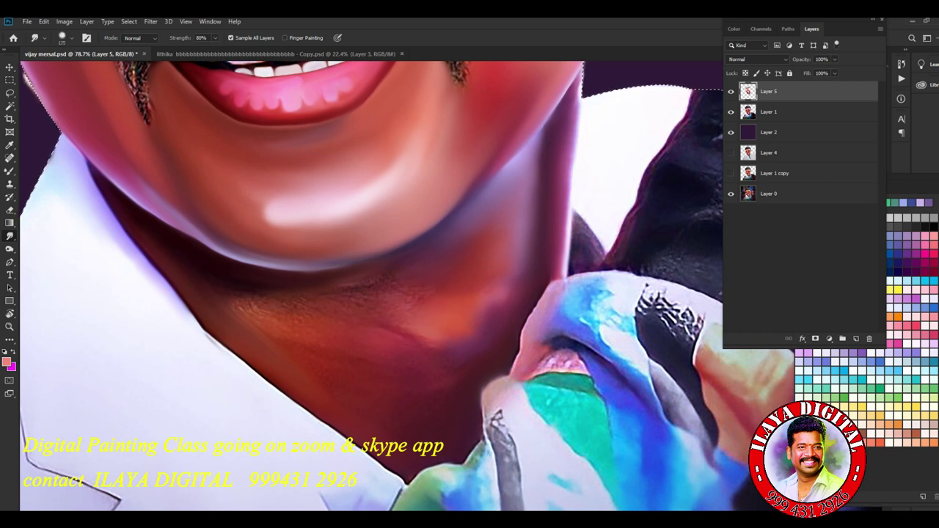
pyautogui.moveTo(477, 338); pyautogui.dragTo(422, 371)
pyautogui.moveTo(319, 297); pyautogui.dragTo(242, 332)
pyautogui.moveTo(444, 349)
pyautogui.mouseDown()
pyautogui.moveTo(301, 271)
pyautogui.moveTo(293, 308)
pyautogui.mouseUp()
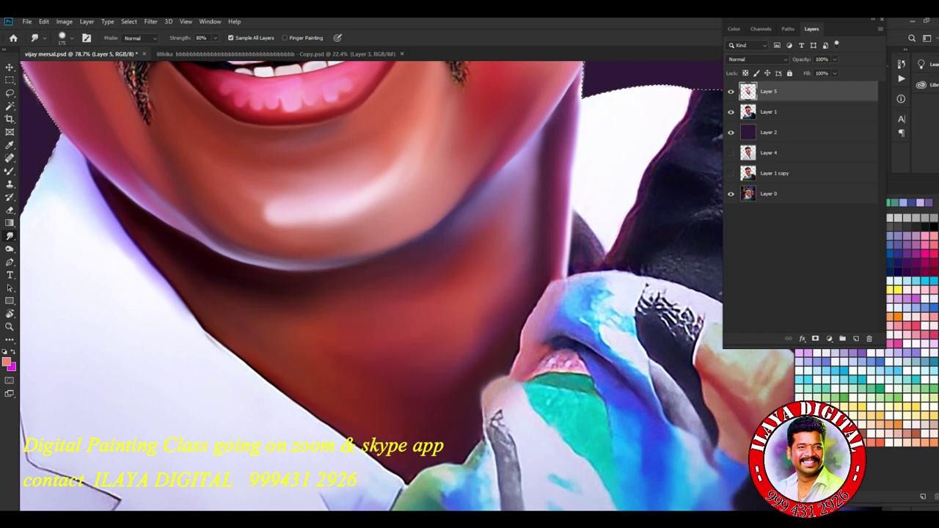
pyautogui.hotkey('ctrl', '-')
pyautogui.hotkey('ctrl', '0')
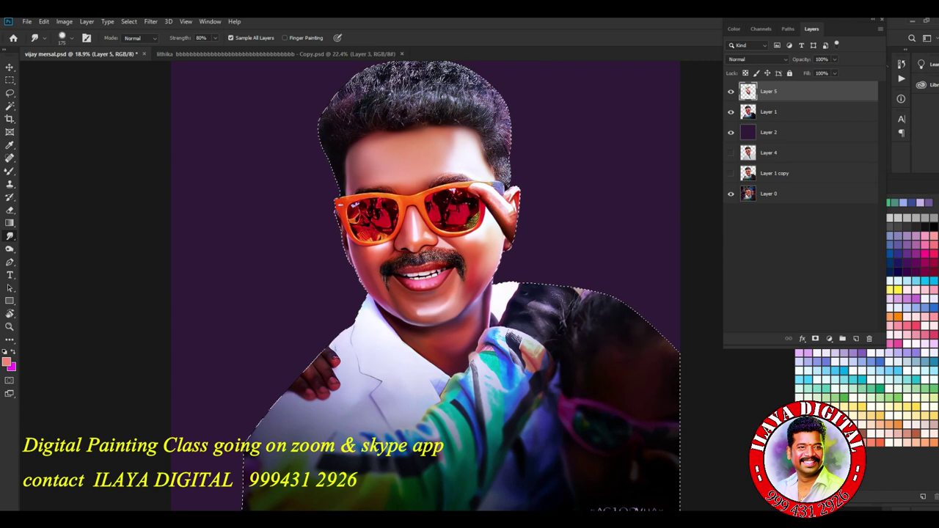
# Switch from Layer 2 to Layer 1 and zoom in on the eyebrows above the sunglasses.
pyautogui.scroll(5, 507, 368)
pyautogui.scroll(-3, 507, 369)
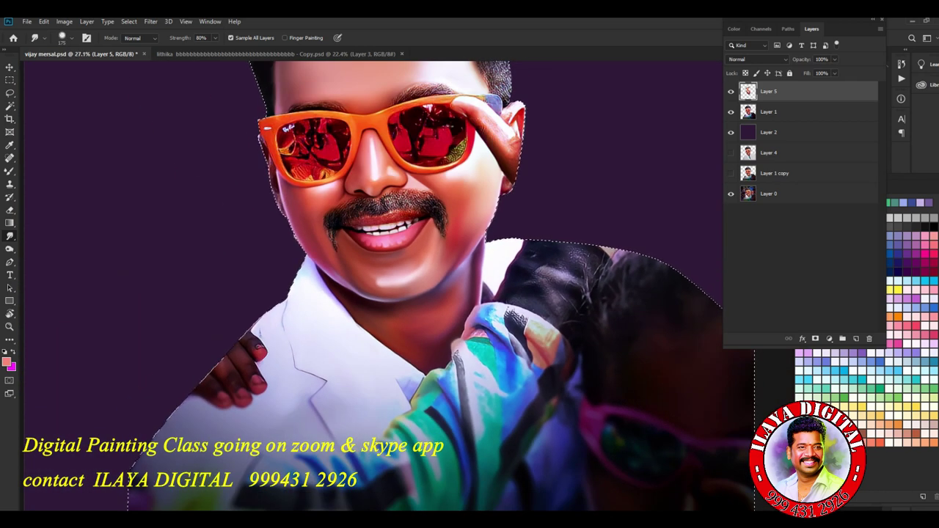
pyautogui.click(769, 132)
pyautogui.click(769, 111)
pyautogui.scroll(4, 439, 281)
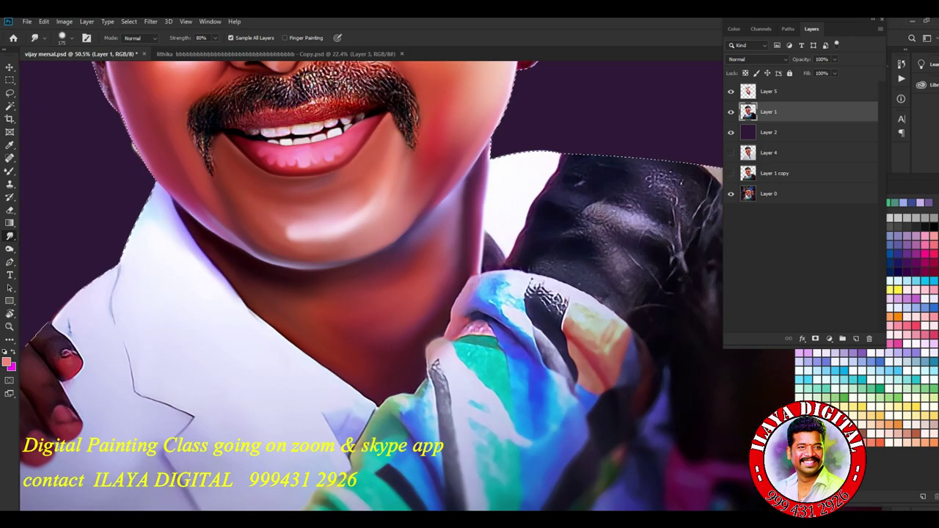
pyautogui.scroll(-4, 439, 281)
pyautogui.scroll(5, 464, 125)
pyautogui.scroll(-2, 477, 294)
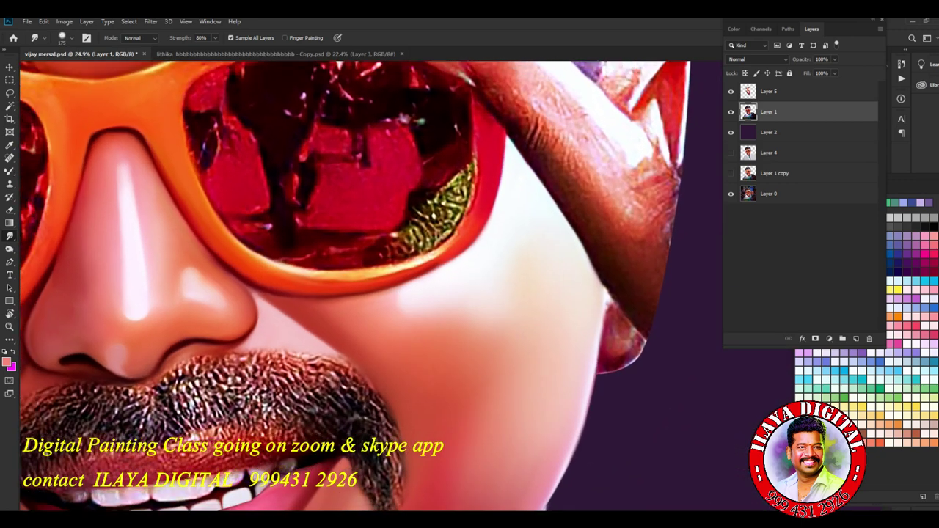
pyautogui.scroll(-1, 478, 294)
pyautogui.scroll(-2, 477, 294)
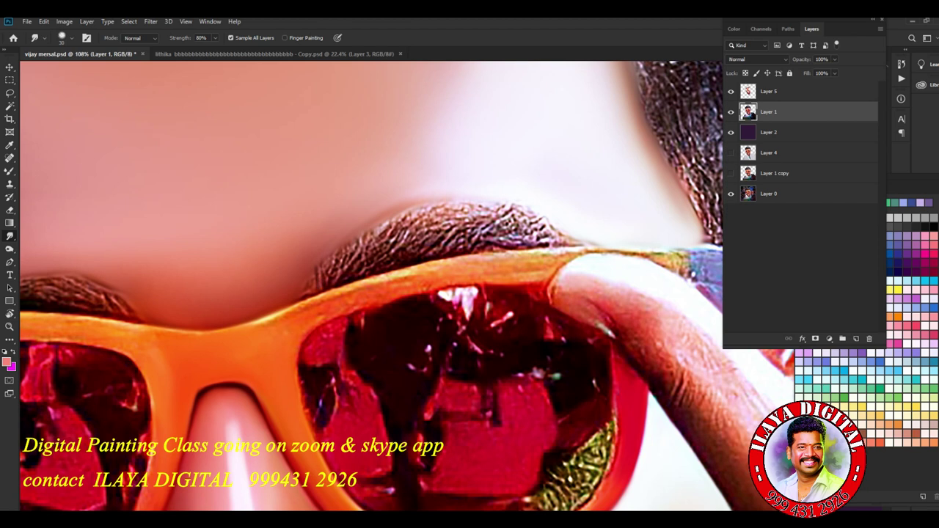
# On Layer 5, smudge the first eyebrow's hairs and lower edge into soft streaks.
pyautogui.hotkey('alt', ']')
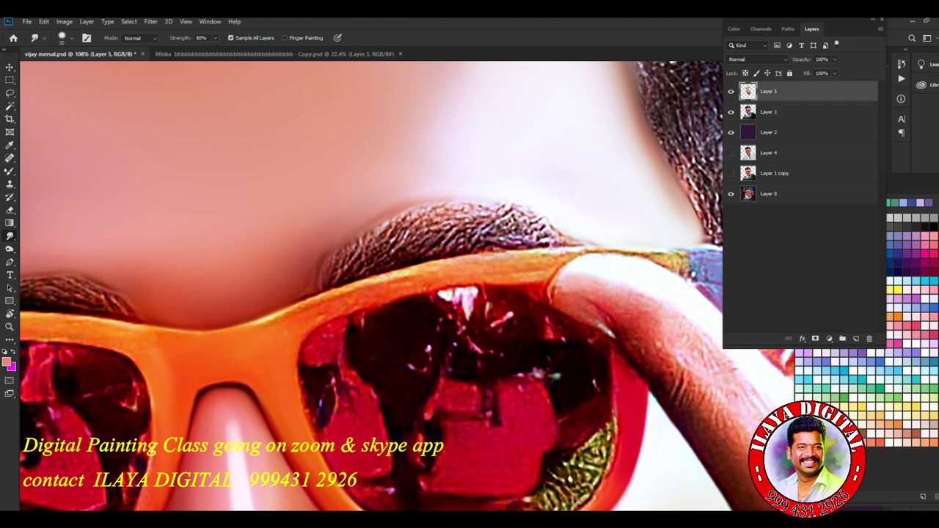
pyautogui.moveTo(355, 257)
pyautogui.mouseDown()
pyautogui.moveTo(536, 211)
pyautogui.moveTo(474, 206)
pyautogui.moveTo(422, 218)
pyautogui.mouseUp()
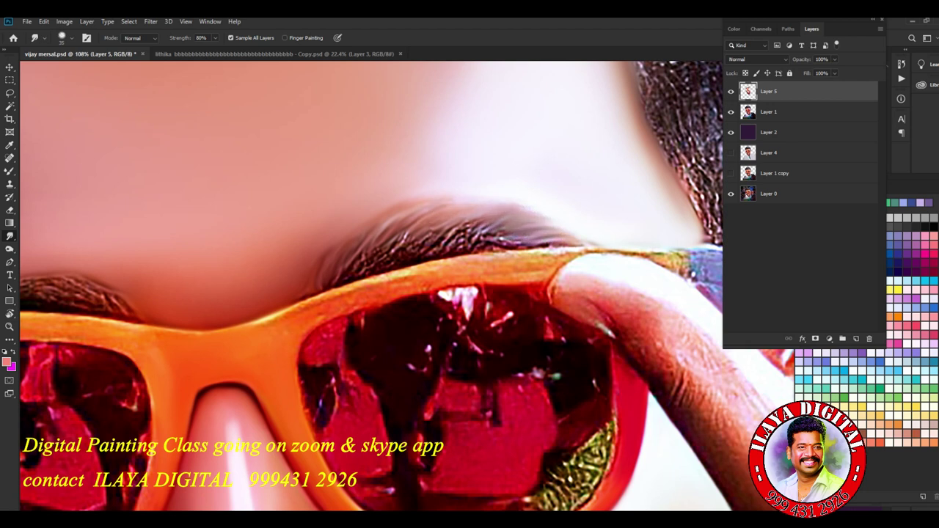
pyautogui.moveTo(385, 257)
pyautogui.mouseDown()
pyautogui.moveTo(422, 239)
pyautogui.moveTo(546, 243)
pyautogui.mouseUp()
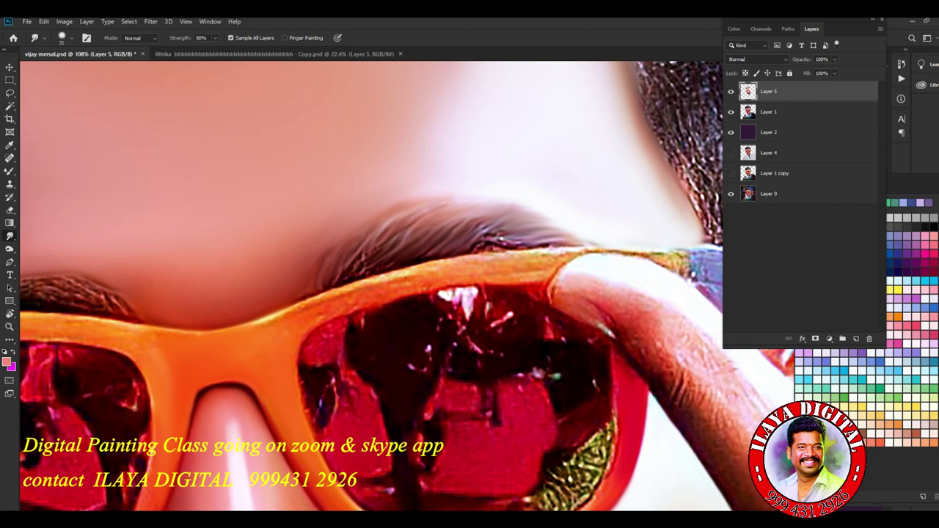
pyautogui.moveTo(451, 257)
pyautogui.mouseDown()
pyautogui.moveTo(500, 232)
pyautogui.moveTo(426, 224)
pyautogui.mouseUp()
pyautogui.moveTo(507, 219)
pyautogui.mouseDown()
pyautogui.moveTo(551, 209)
pyautogui.moveTo(598, 246)
pyautogui.mouseUp()
pyautogui.moveTo(381, 242)
pyautogui.mouseDown()
pyautogui.moveTo(411, 216)
pyautogui.moveTo(466, 197)
pyautogui.mouseUp()
pyautogui.moveTo(329, 248); pyautogui.dragTo(366, 220)
pyautogui.moveTo(341, 275); pyautogui.dragTo(433, 253)
pyautogui.moveTo(367, 257)
pyautogui.mouseDown()
pyautogui.moveTo(396, 238)
pyautogui.moveTo(449, 249)
pyautogui.mouseUp()
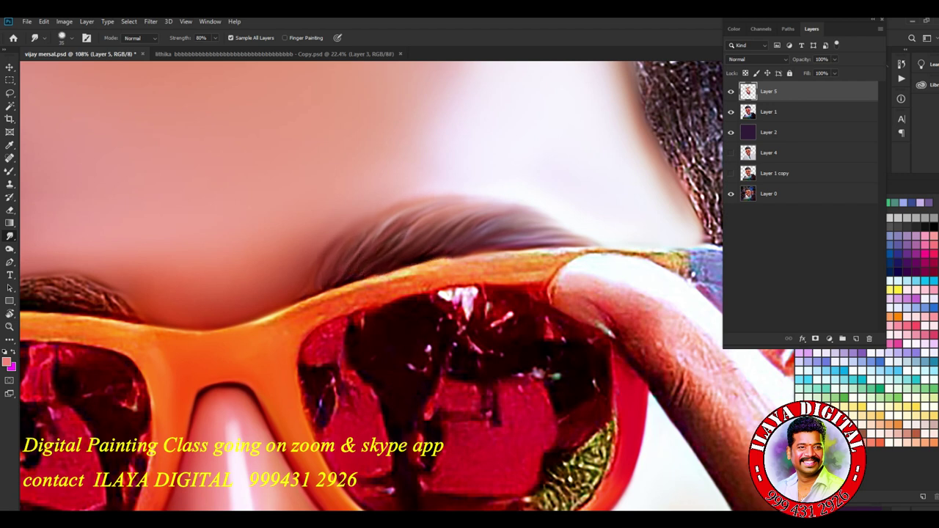
# Smudge the other eyebrow's lower edge and hair texture smooth.
pyautogui.hscroll(-10, 371, 287)
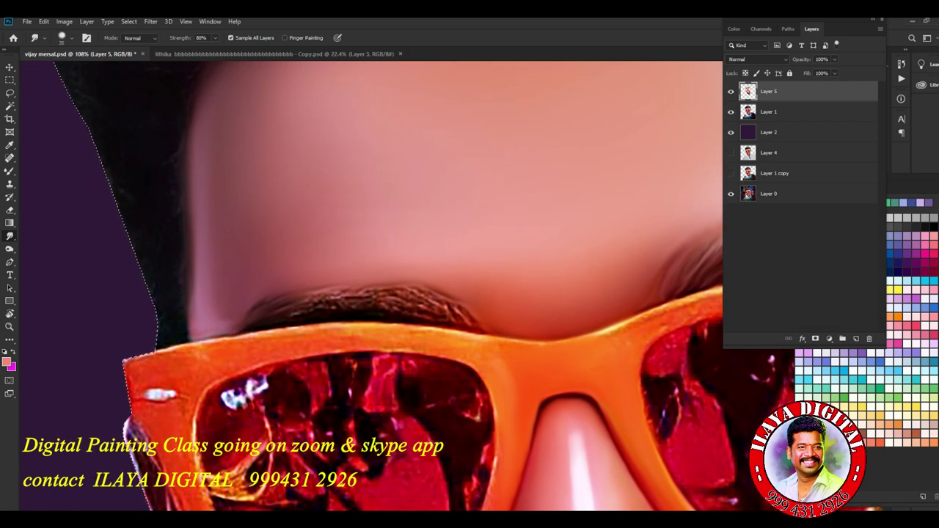
pyautogui.moveTo(308, 306)
pyautogui.mouseDown()
pyautogui.moveTo(367, 293)
pyautogui.moveTo(400, 306)
pyautogui.moveTo(432, 300)
pyautogui.moveTo(424, 289)
pyautogui.mouseUp()
pyautogui.moveTo(416, 294)
pyautogui.mouseDown()
pyautogui.moveTo(461, 314)
pyautogui.moveTo(444, 311)
pyautogui.mouseUp()
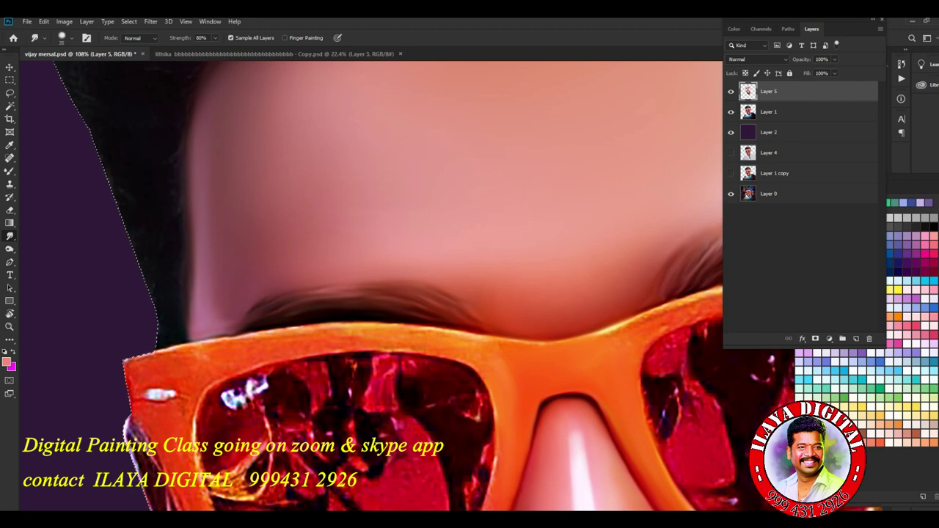
# Zoom out and pan to review the whole face, moustache and shirt.
pyautogui.scroll(-1, 528, 345)
pyautogui.scroll(-2, 529, 345)
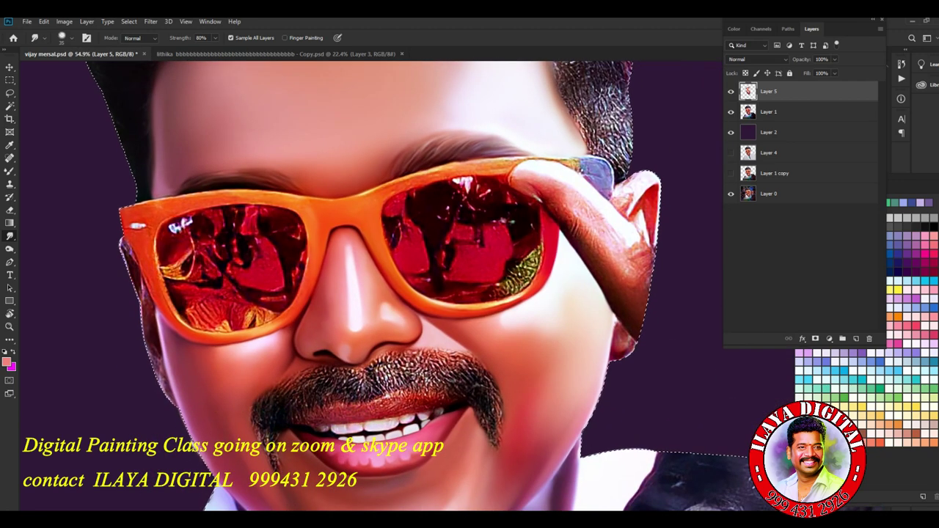
pyautogui.scroll(-1, 529, 345)
pyautogui.scroll(-1, 529, 345)
pyautogui.scroll(2, 367, 287)
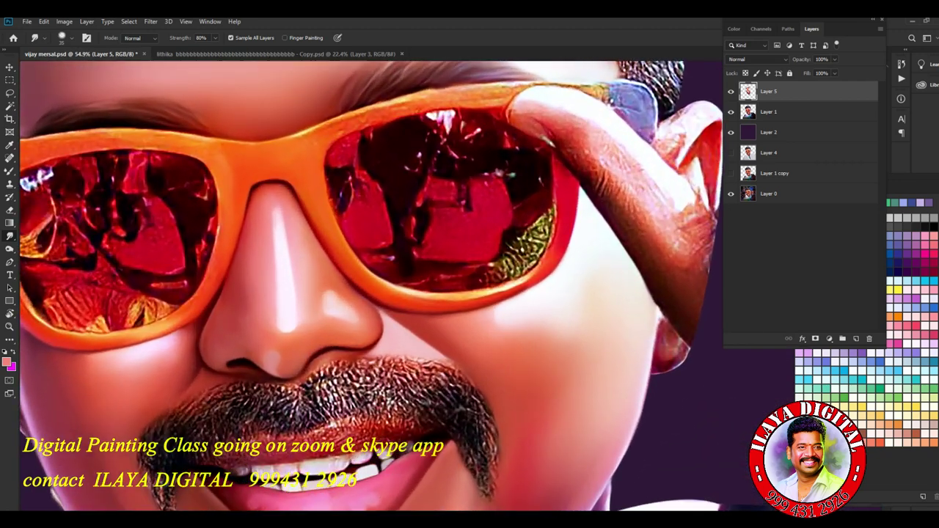
pyautogui.scroll(2, 367, 286)
pyautogui.moveTo(367, 287); pyautogui.dragTo(402, 298)
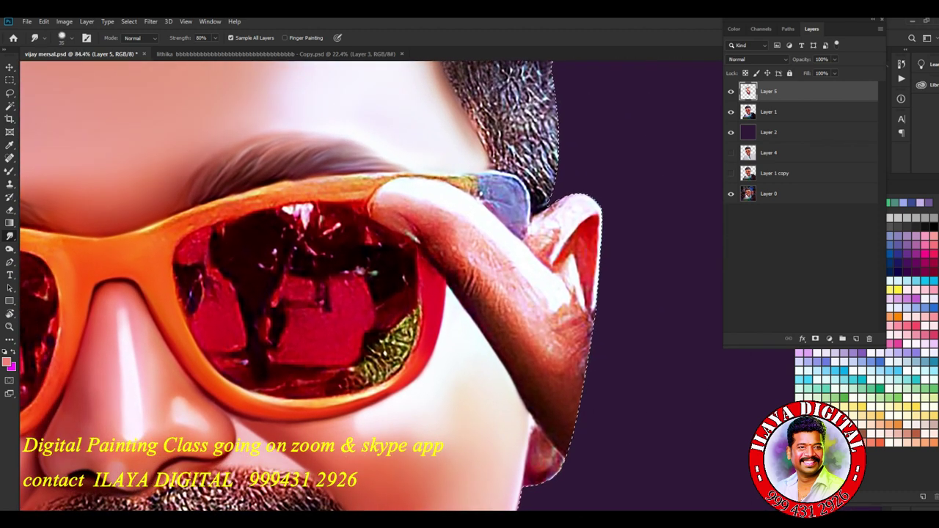
pyautogui.scroll(-3, 366, 286)
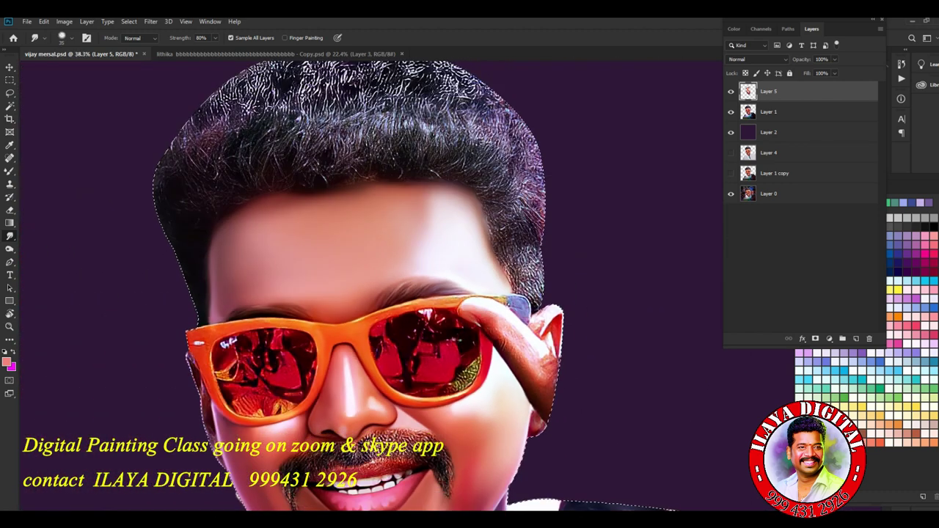
pyautogui.moveTo(367, 330); pyautogui.dragTo(372, 190)
pyautogui.scroll(-1, 529, 271)
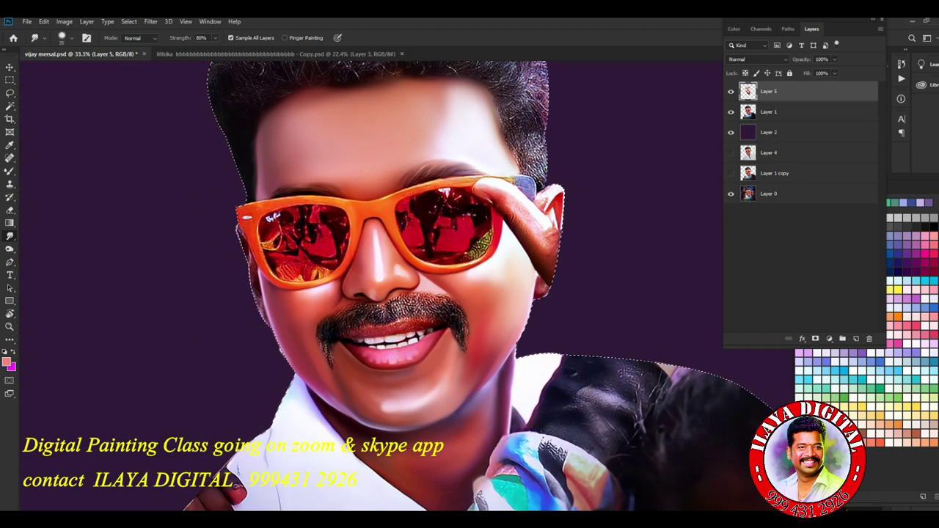